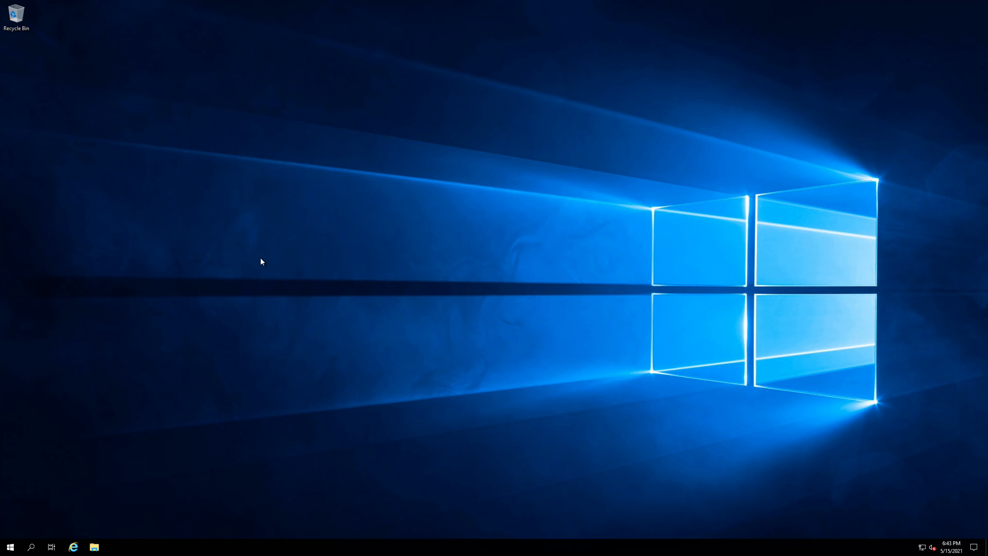
Launch Server Manager from the Windows Start menu.
{"action": "left_click", "coordinate": [12, 546]}
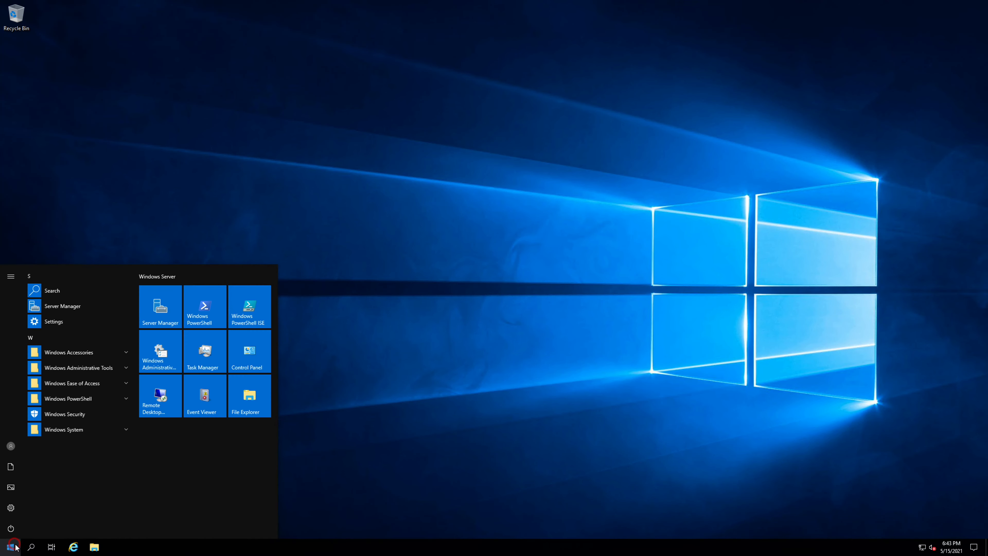
{"action": "left_click", "coordinate": [152, 316]}
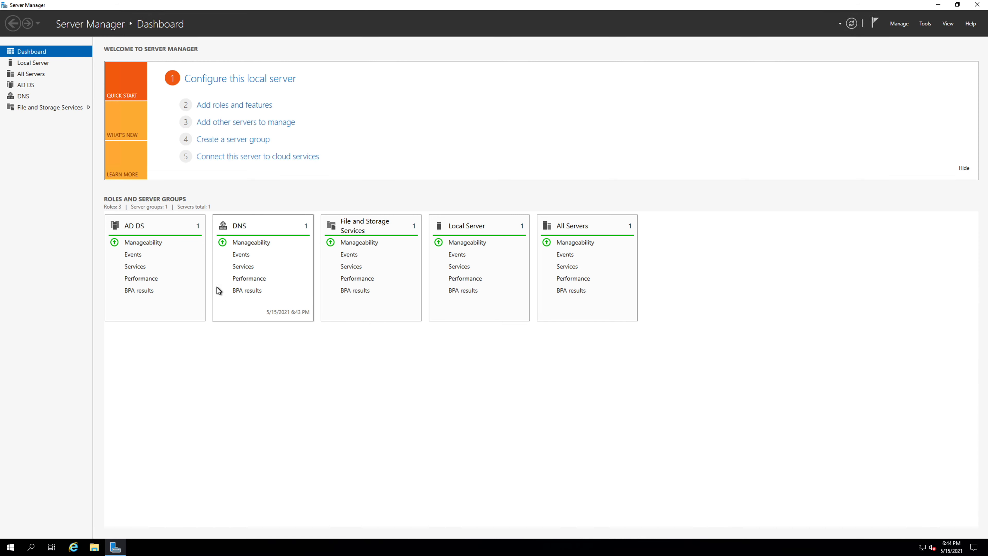
Go to the AD DS page and bring up the HARSHARENASRV server's tools list.
{"action": "left_click", "coordinate": [31, 88]}
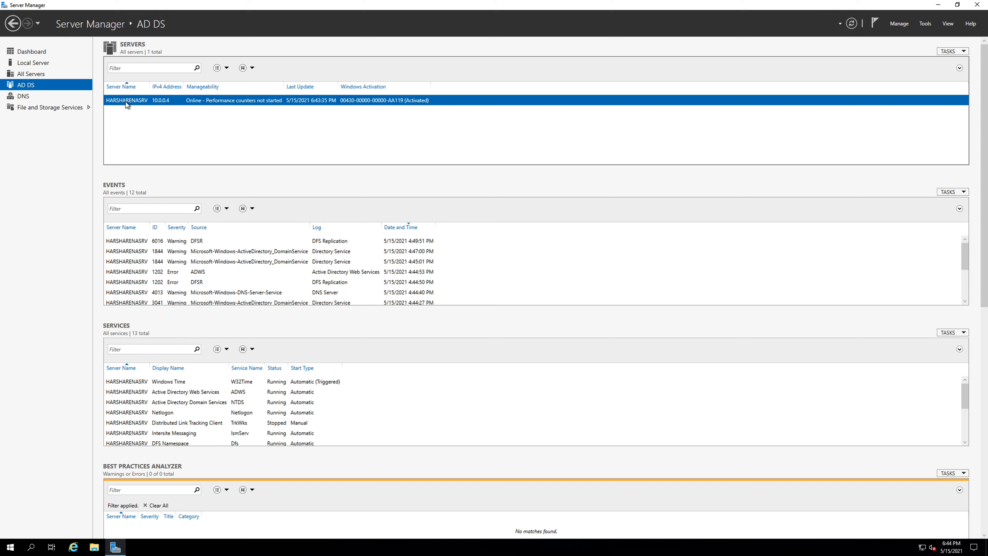
{"action": "right_click", "coordinate": [126, 104]}
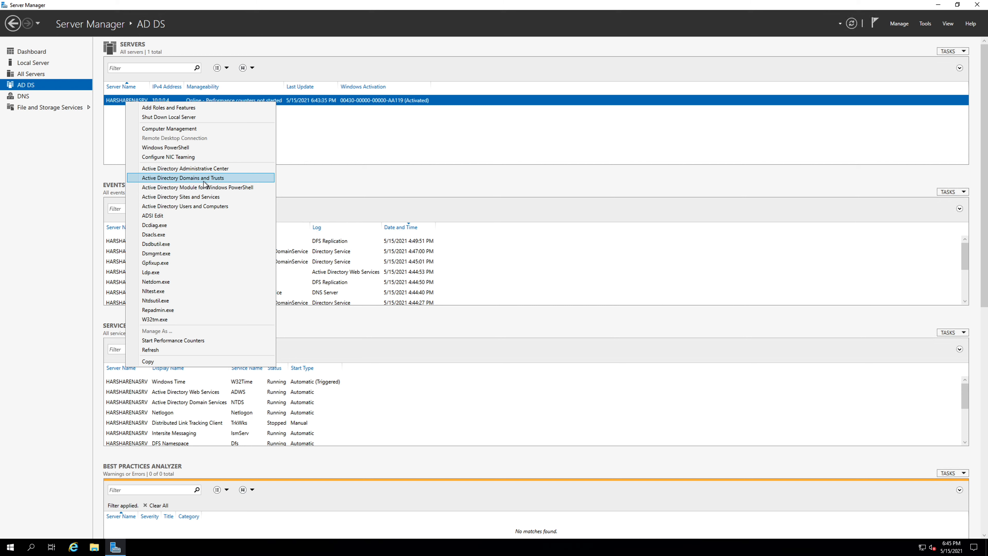
Launch Active Directory Users and Computers, centre it, and select the HA.local domain.
{"action": "left_click", "coordinate": [227, 208]}
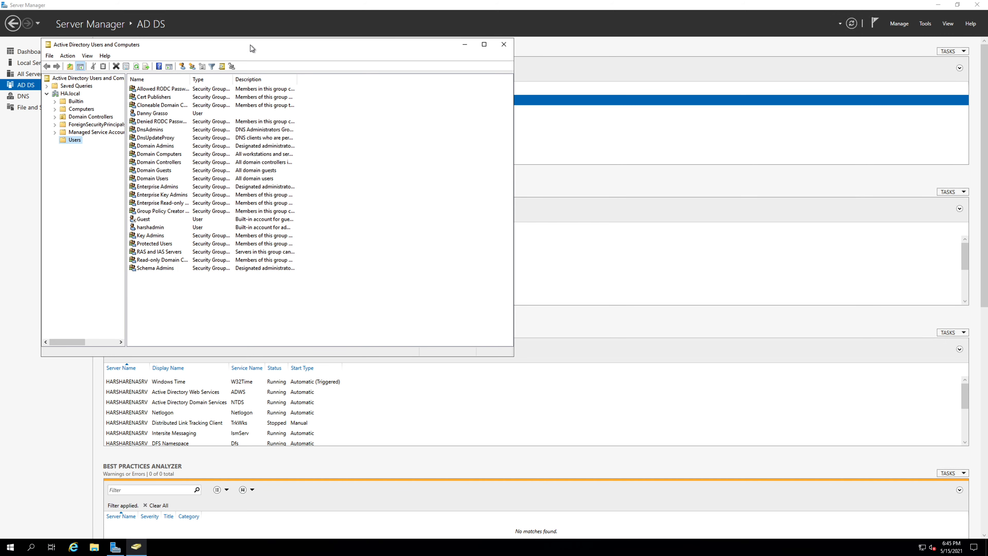
{"action": "left_click_drag", "start_coordinate": [250, 42], "coordinate": [418, 87]}
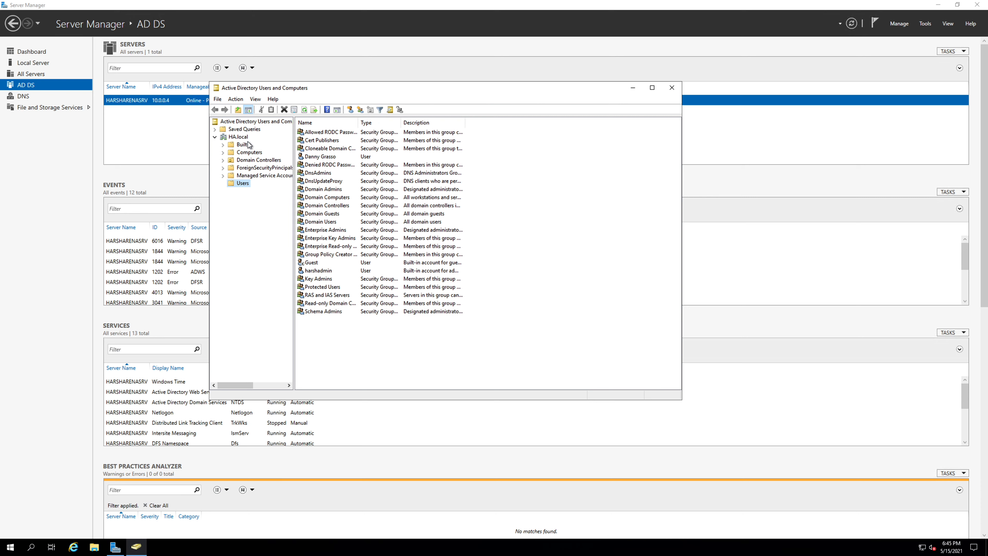
{"action": "left_click", "coordinate": [238, 137]}
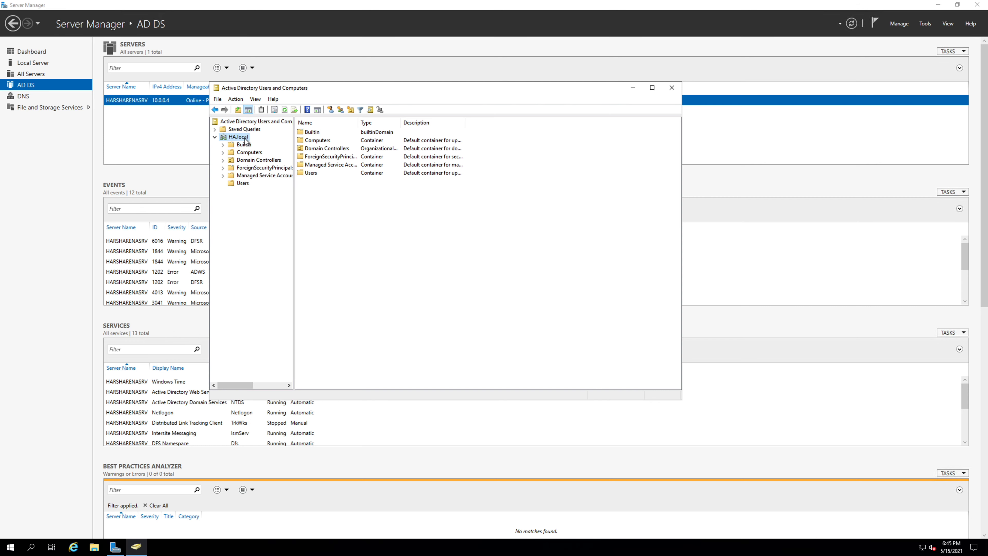
Return to Server Manager and show the Local Server properties page.
{"action": "left_click", "coordinate": [113, 546]}
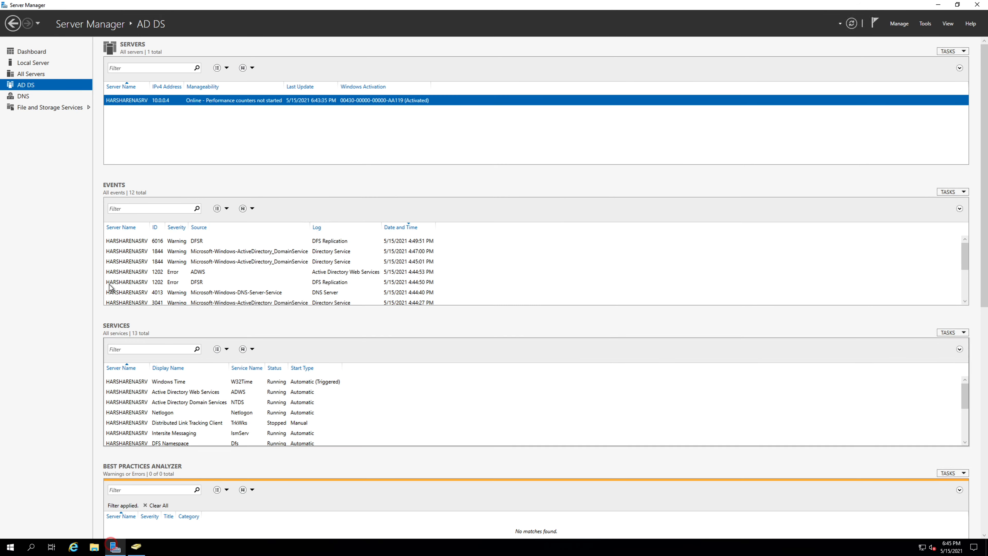
{"action": "left_click", "coordinate": [37, 53]}
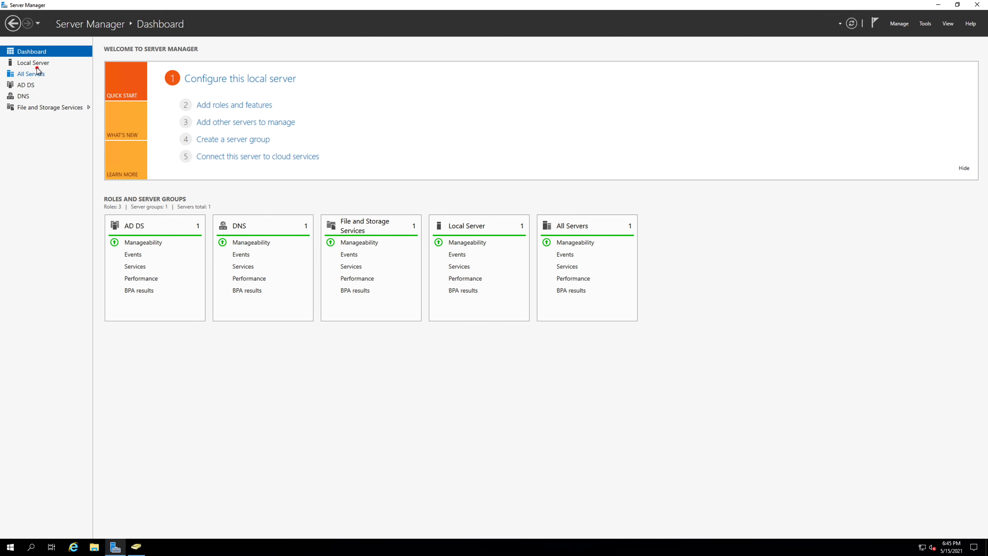
{"action": "left_click", "coordinate": [37, 72]}
{"action": "left_click", "coordinate": [35, 63]}
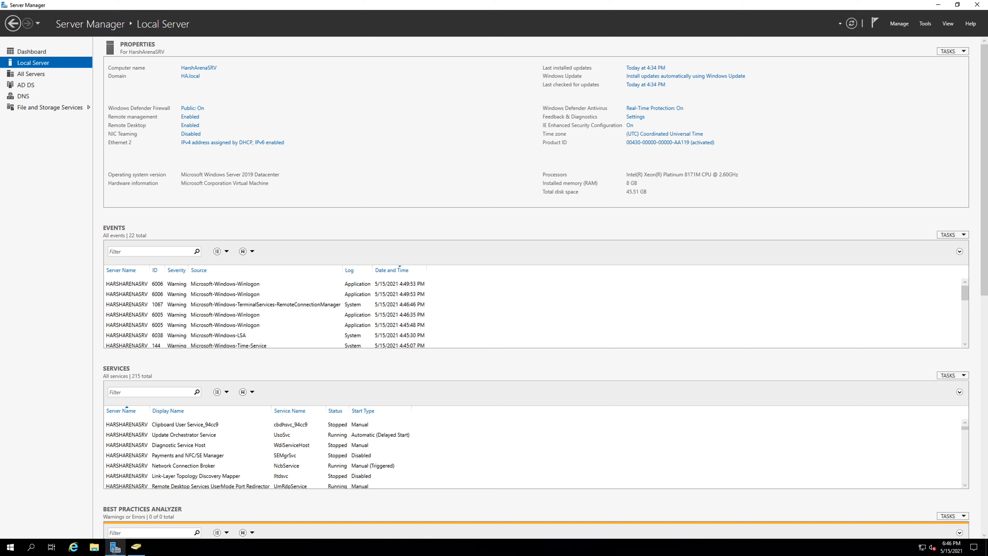
{"action": "left_click", "coordinate": [94, 546]}
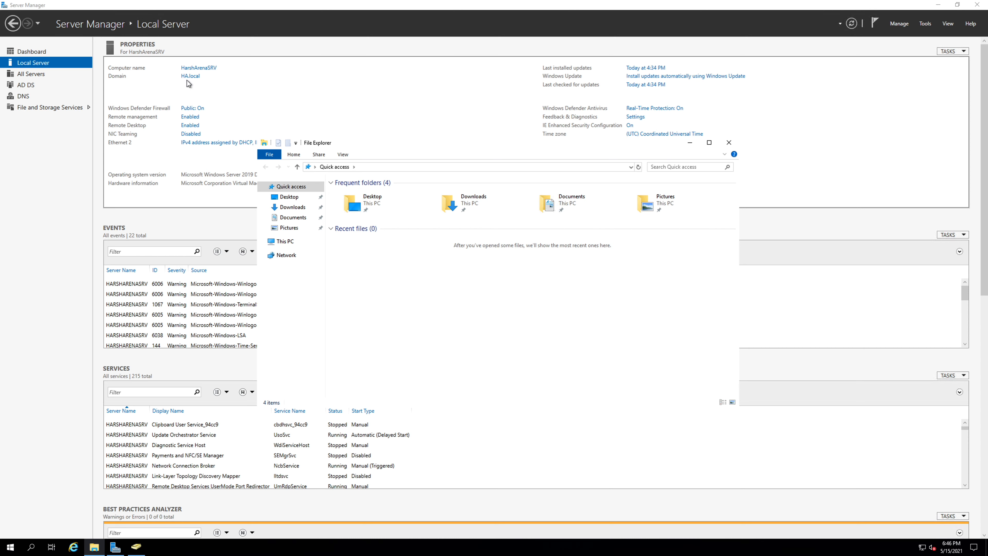
{"action": "left_click", "coordinate": [288, 242]}
{"action": "right_click", "coordinate": [288, 242]}
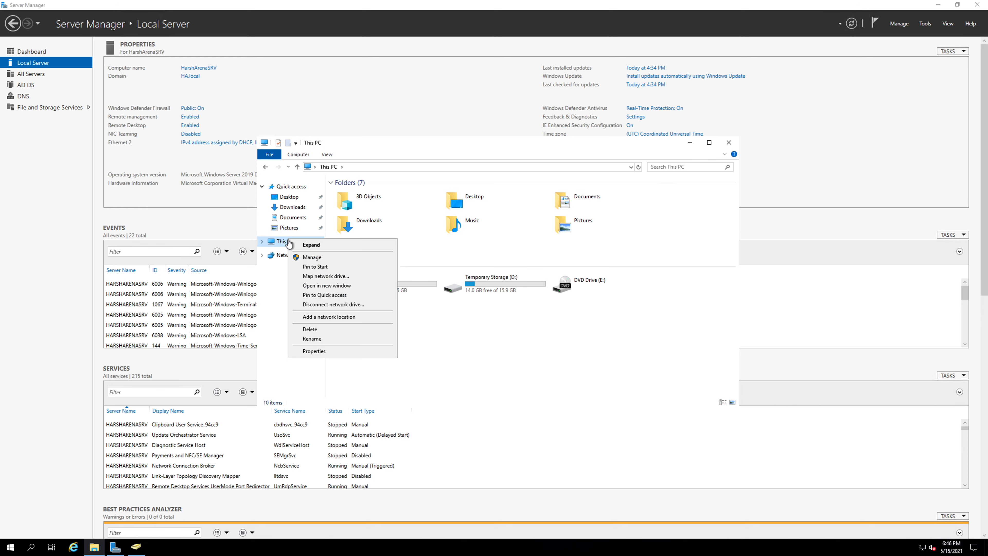
{"action": "left_click", "coordinate": [310, 350]}
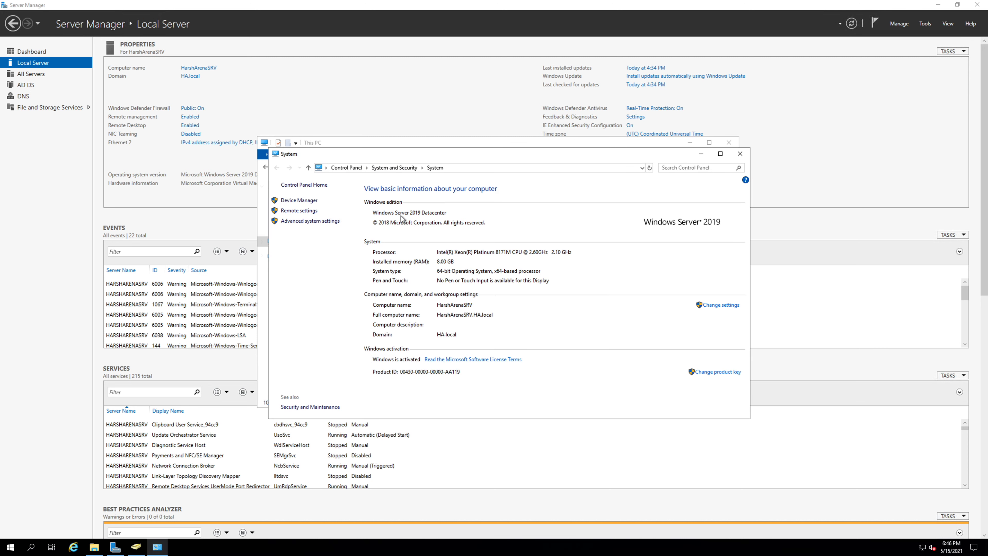
{"action": "left_click", "coordinate": [433, 317]}
{"action": "left_click", "coordinate": [739, 153]}
{"action": "left_click", "coordinate": [729, 142]}
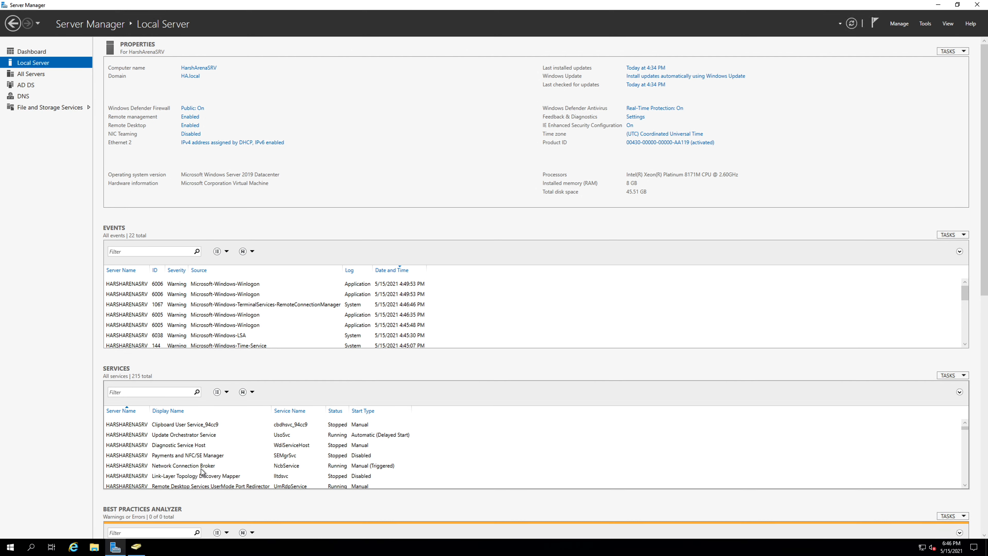
Restore the ADUC console and start a new user in the HA.local Users container.
{"action": "left_click", "coordinate": [137, 546]}
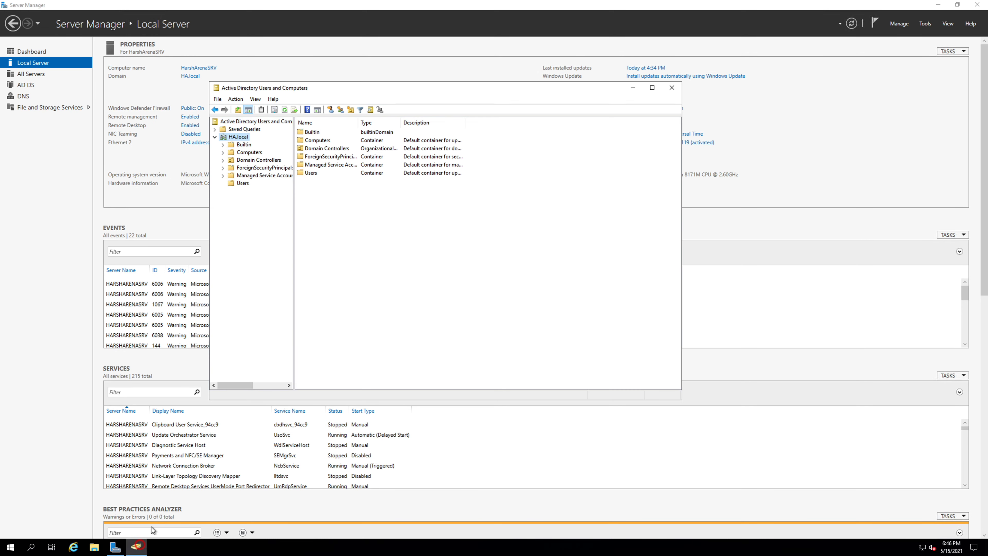
{"action": "left_click", "coordinate": [244, 181]}
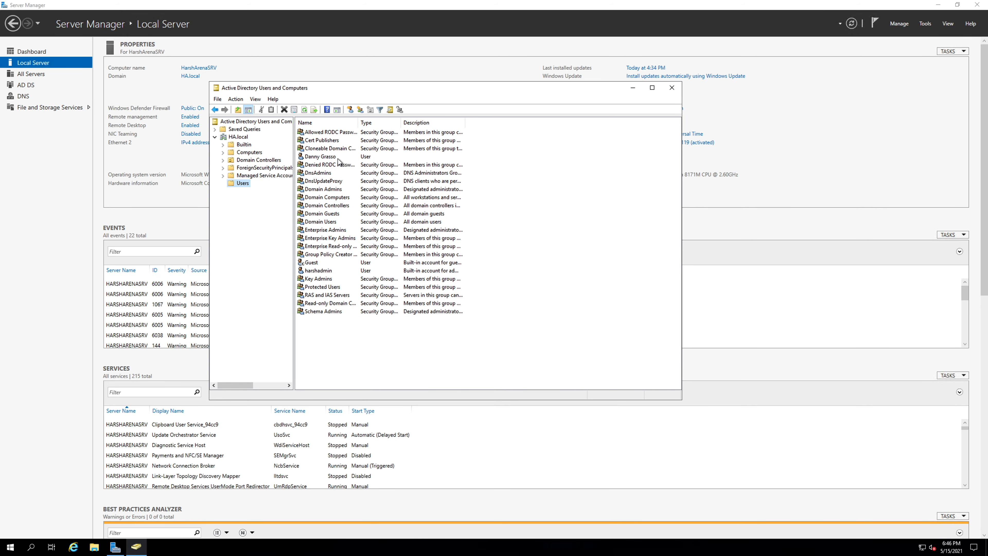
{"action": "left_click", "coordinate": [337, 158]}
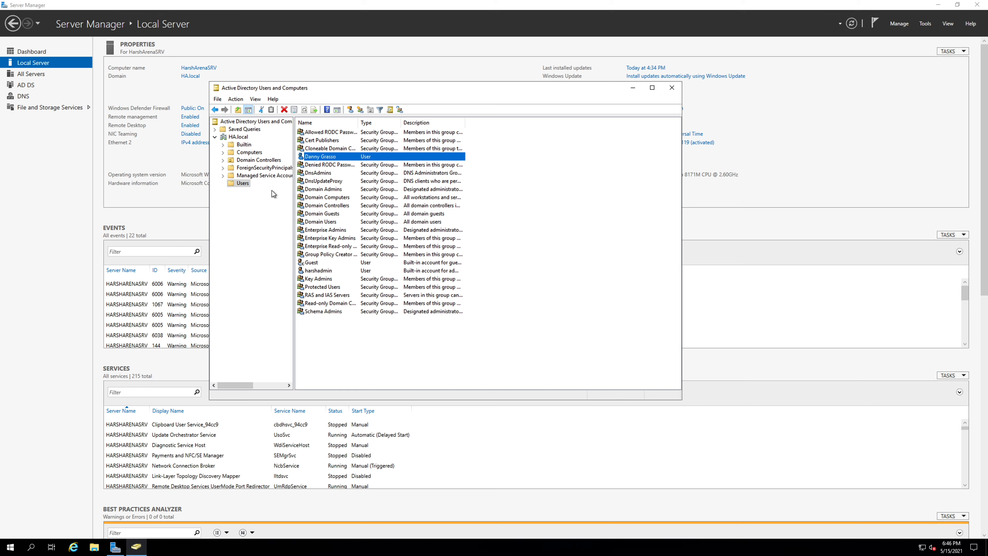
{"action": "right_click", "coordinate": [253, 190]}
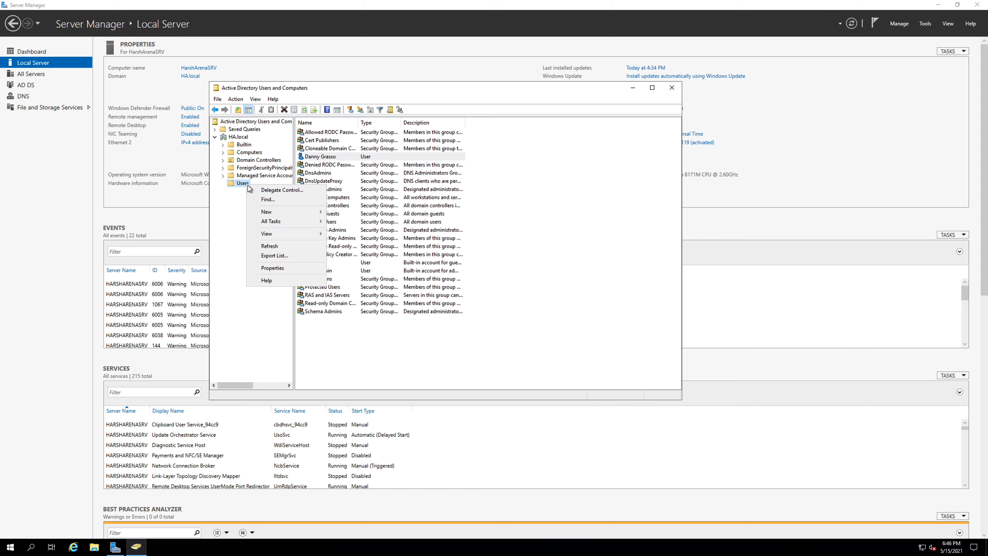
{"action": "mouse_move", "coordinate": [278, 211]}
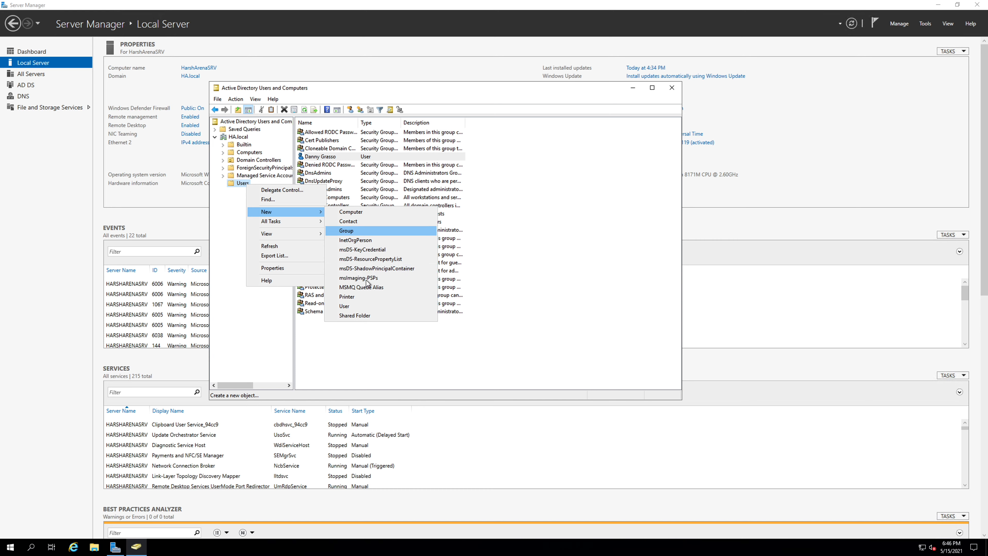
{"action": "left_click", "coordinate": [368, 307]}
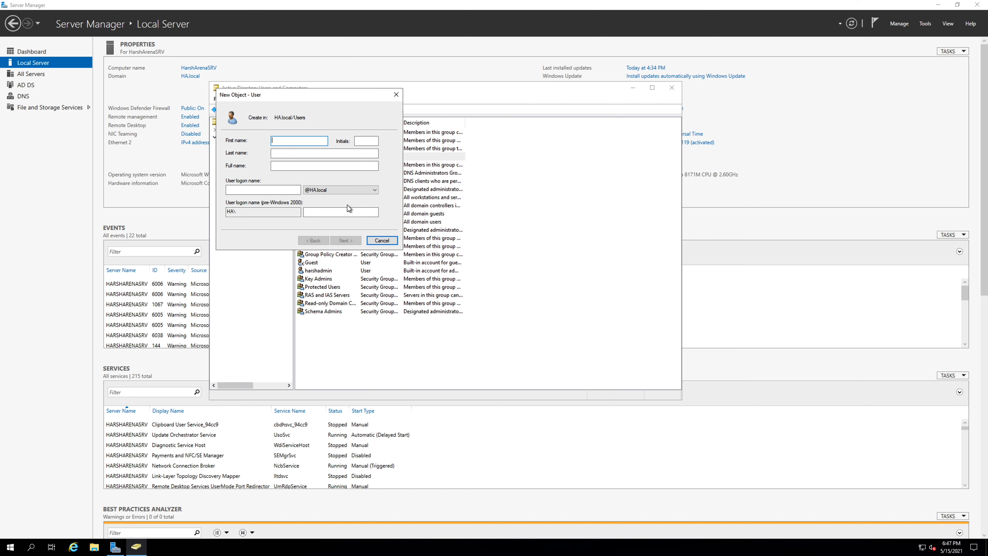
{"action": "left_click", "coordinate": [375, 190]}
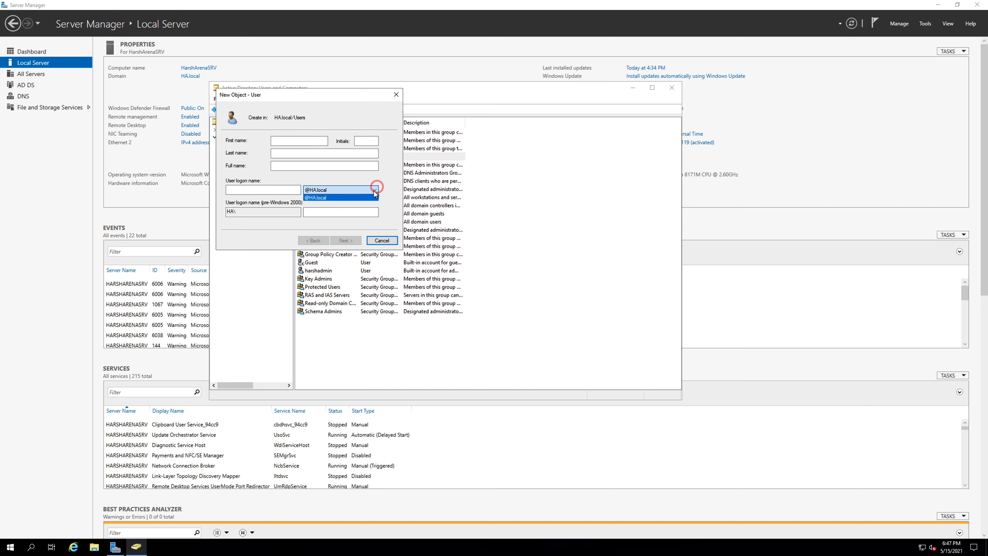
{"action": "left_click", "coordinate": [373, 190]}
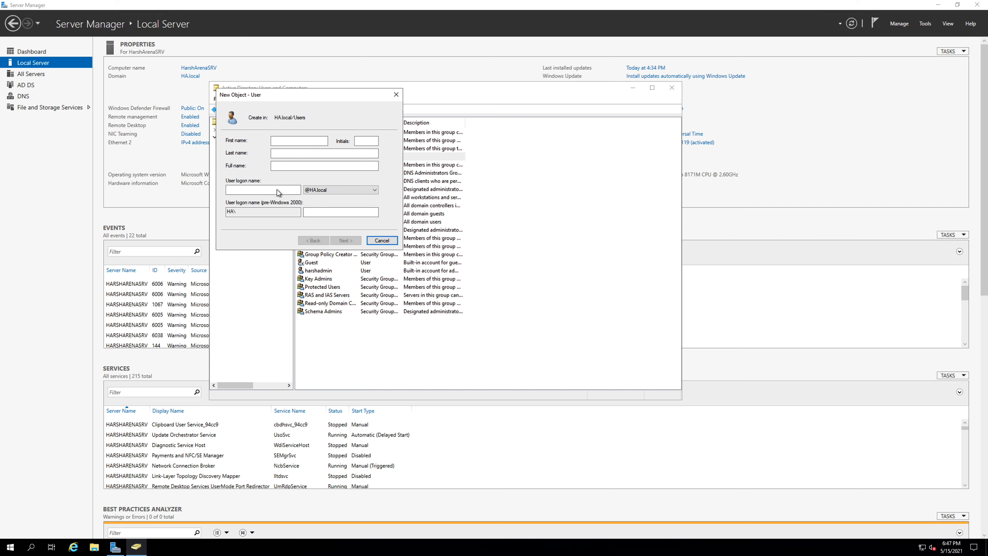
{"action": "left_click", "coordinate": [260, 190]}
{"action": "type", "text": "harsh"}
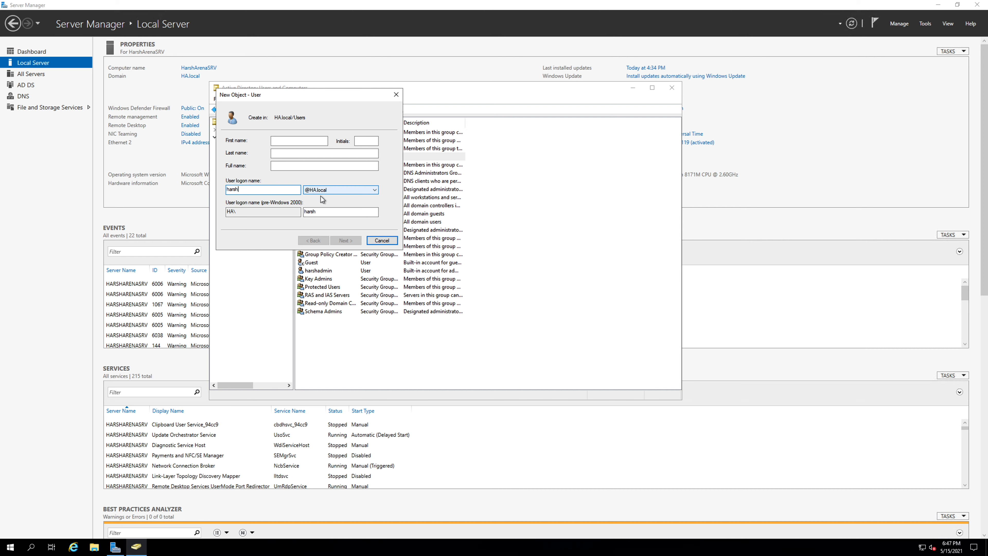
{"action": "left_click", "coordinate": [374, 241]}
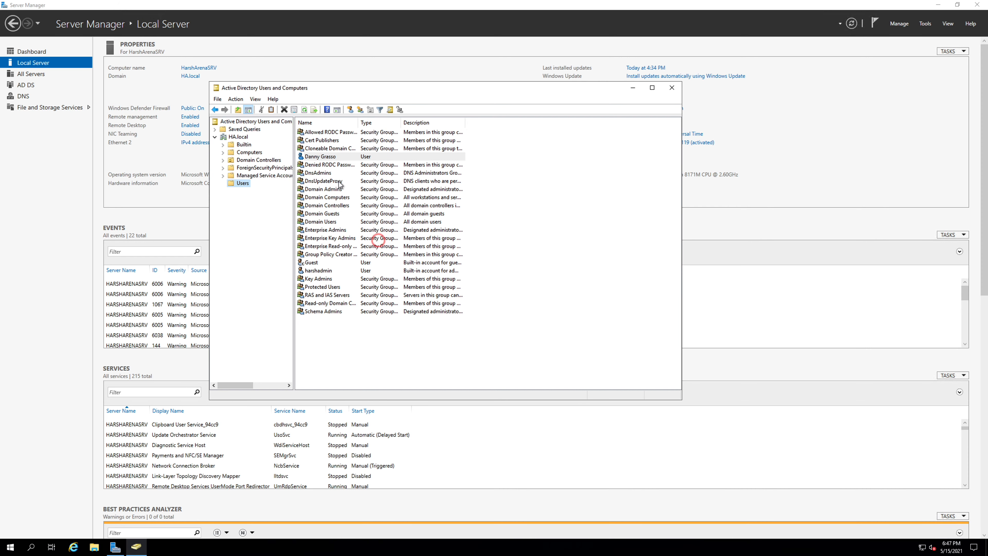
Open the Properties dialog of the existing domain user account.
{"action": "left_click", "coordinate": [331, 156]}
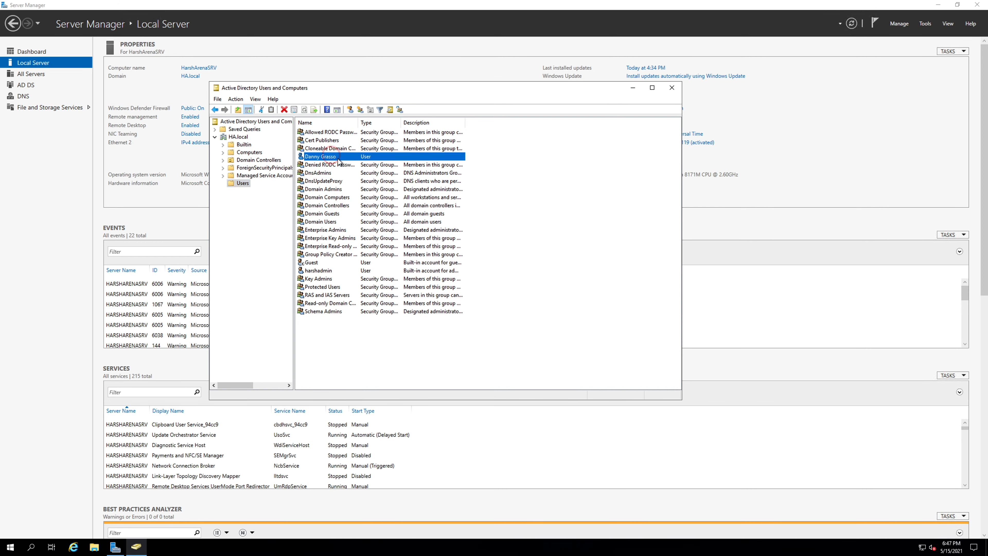
{"action": "key", "text": "Tab"}
{"action": "right_click", "coordinate": [377, 157]}
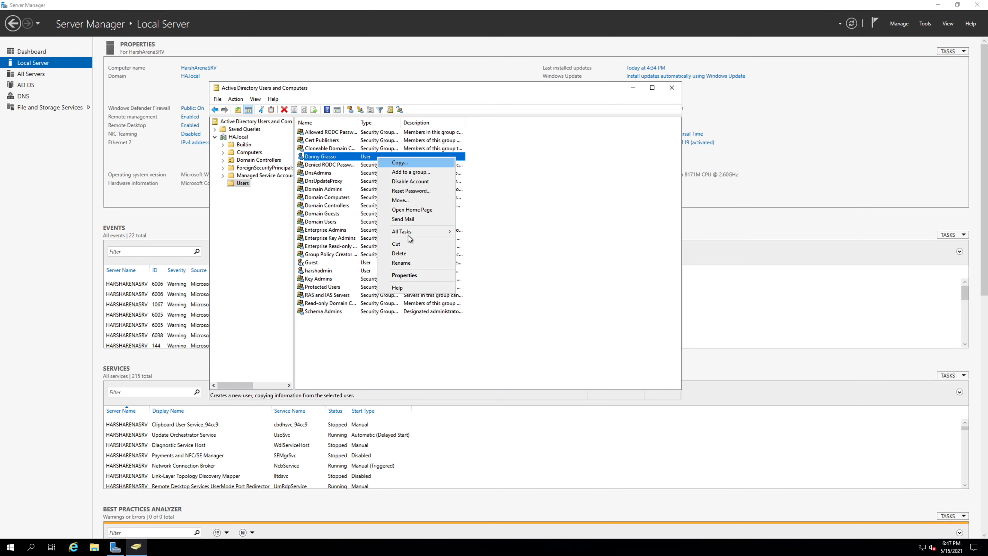
{"action": "left_click", "coordinate": [427, 274]}
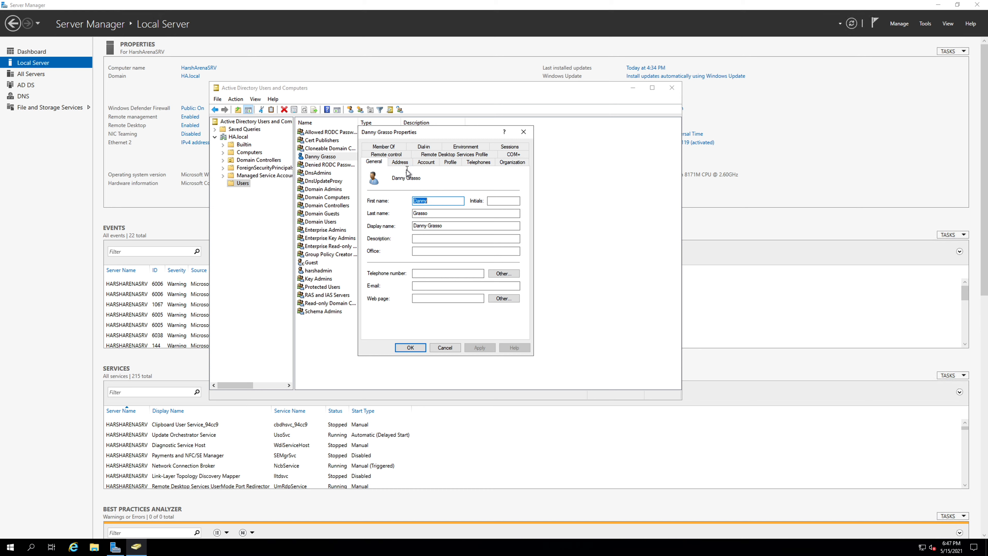
Review the Address, Account, Profile, Organization, Telephones, Remote control, RDS Profile and COM+ tabs.
{"action": "left_click", "coordinate": [401, 161]}
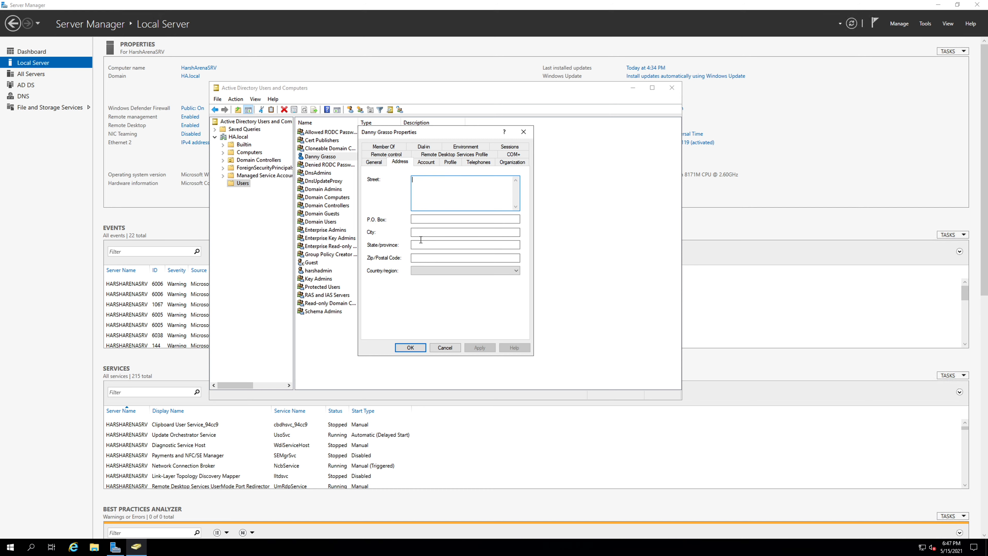
{"action": "left_click", "coordinate": [425, 162]}
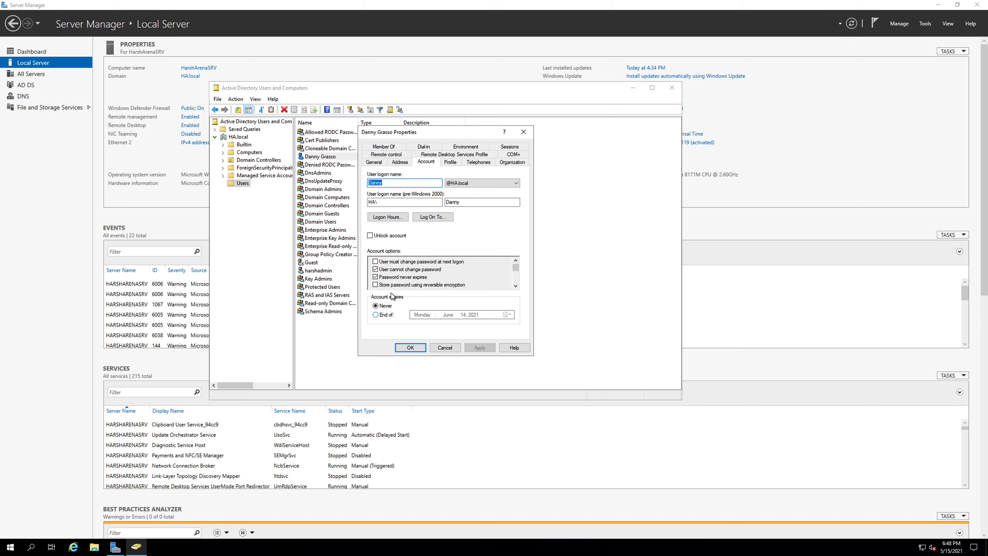
{"action": "left_click", "coordinate": [450, 165]}
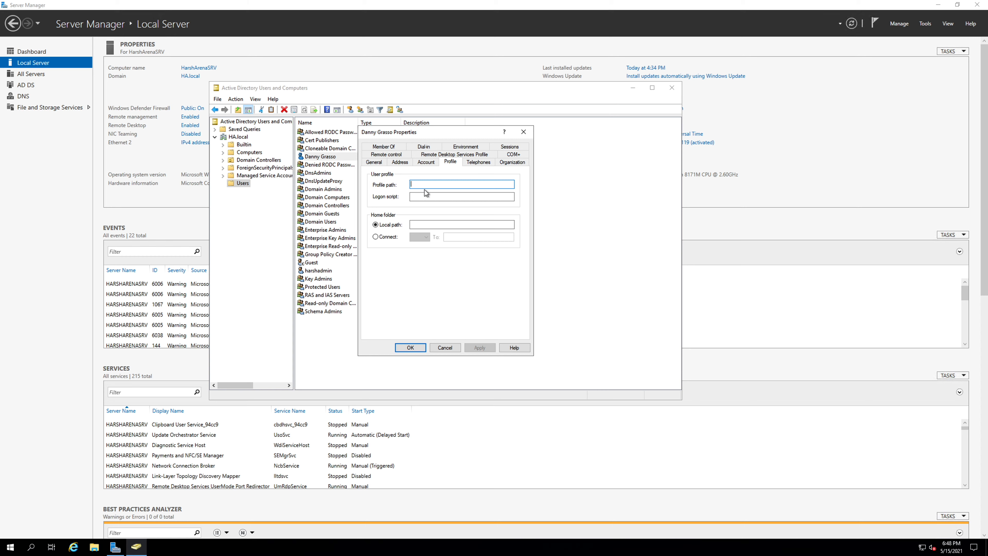
{"action": "left_click", "coordinate": [504, 162]}
{"action": "left_click", "coordinate": [478, 163]}
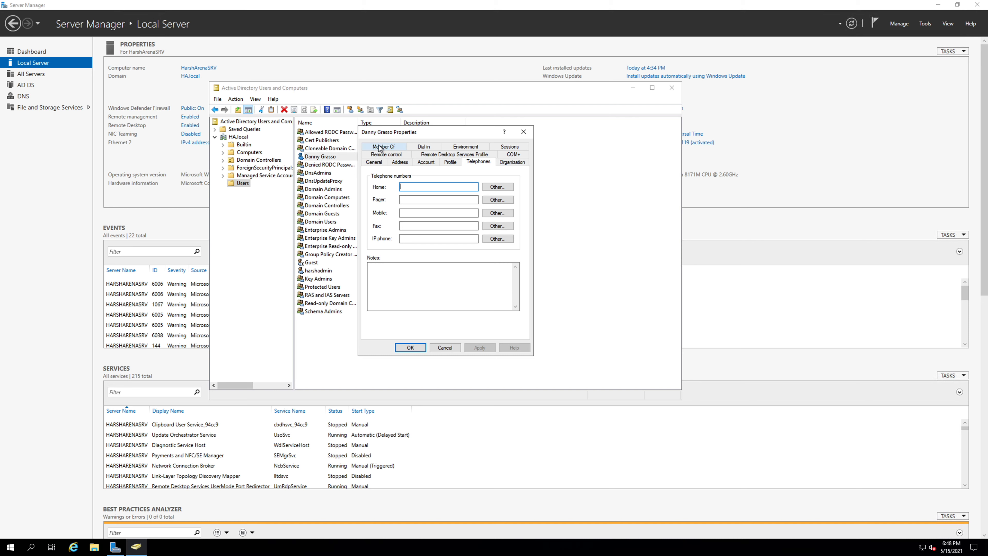
{"action": "left_click", "coordinate": [383, 155]}
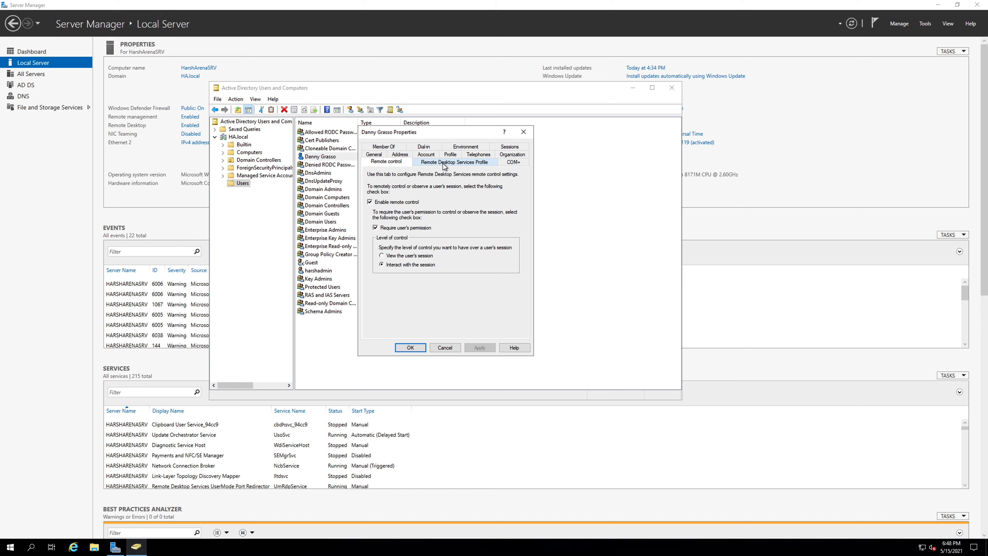
{"action": "left_click", "coordinate": [444, 163]}
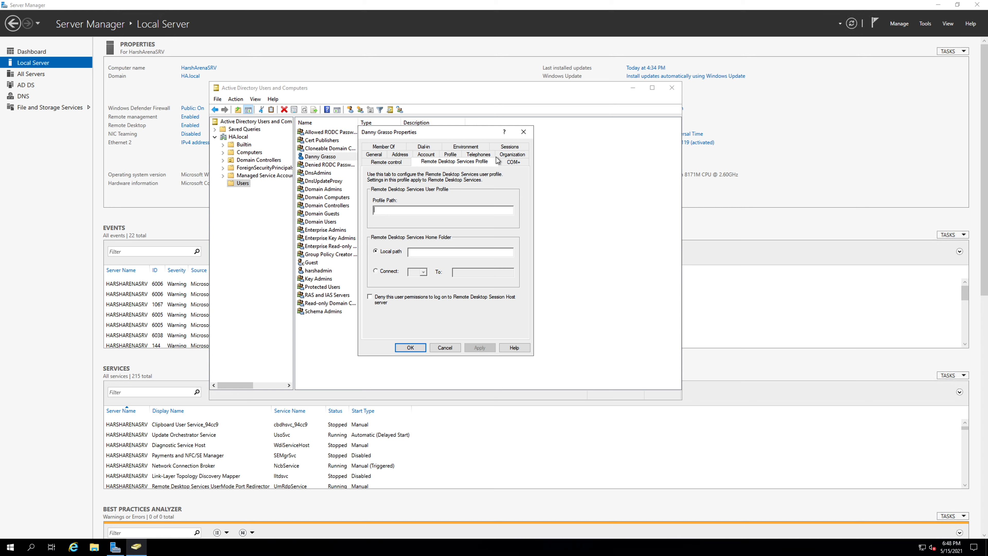
{"action": "left_click", "coordinate": [505, 163]}
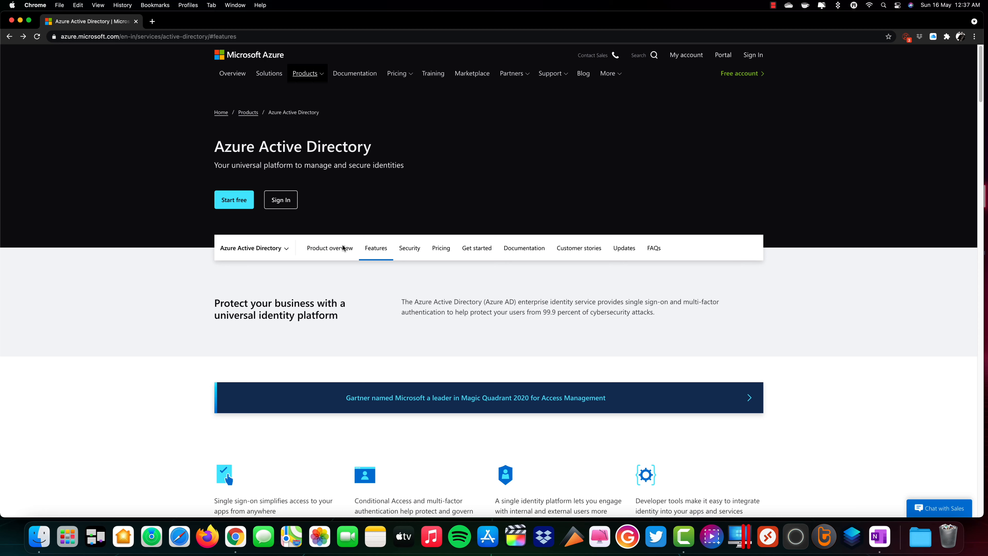
Navigate Chrome to portal.azure.com.
{"action": "left_click", "coordinate": [291, 37]}
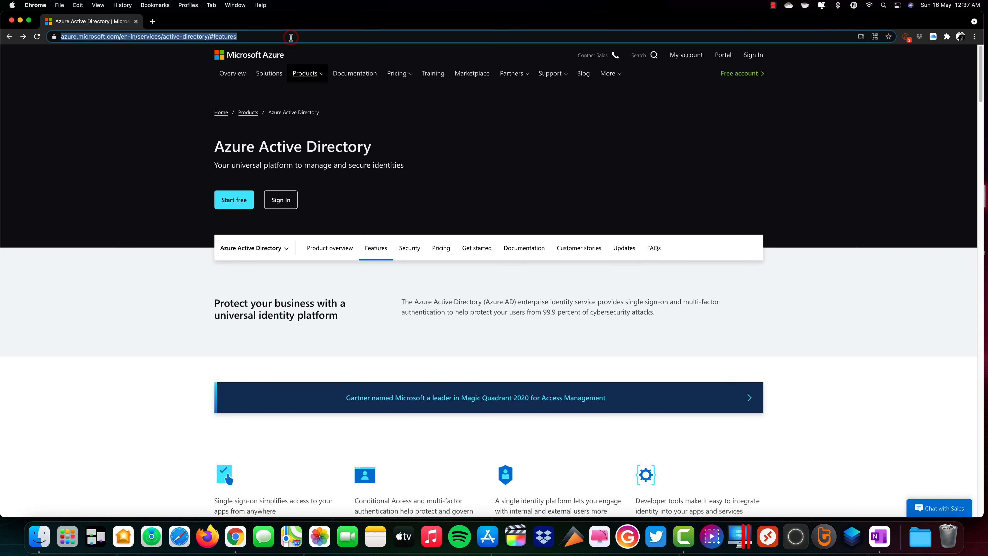
{"action": "type", "text": "portal.azure.com"}
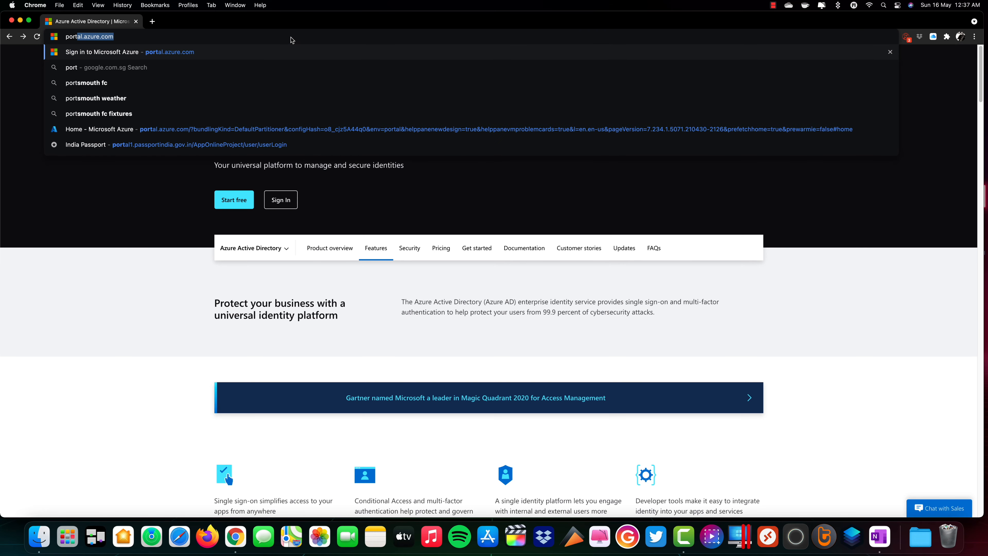
{"action": "key", "text": "Return"}
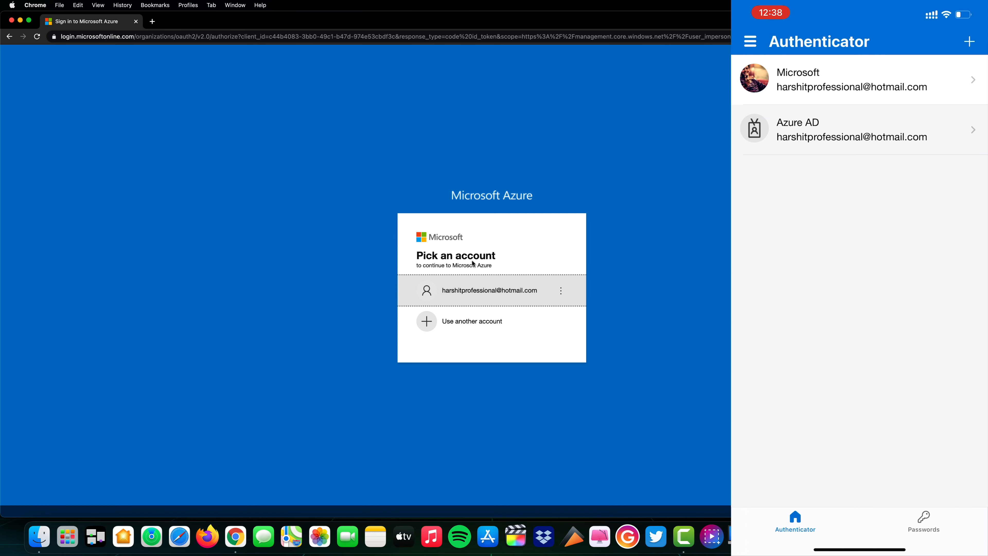
Sign in with the existing account, approving the notification in Microsoft Authenticator.
{"action": "left_click", "coordinate": [487, 295]}
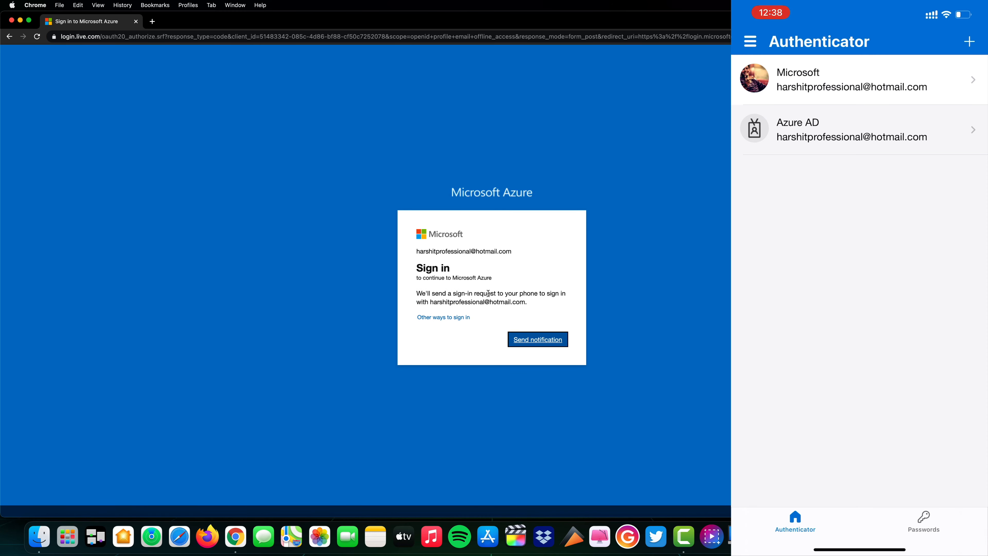
{"action": "left_click", "coordinate": [531, 344]}
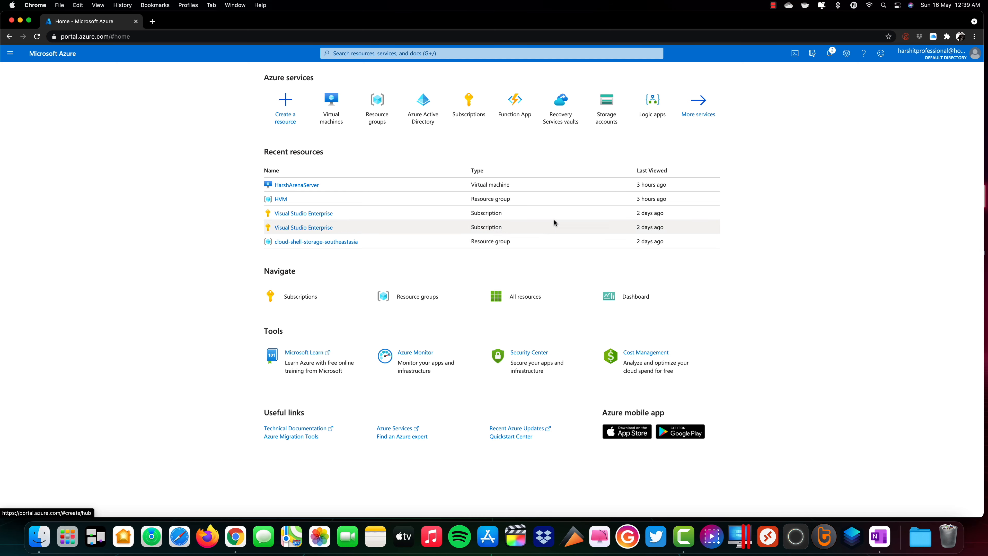
Search the portal for 'Azure ac' and open Azure Active Directory.
{"action": "left_click", "coordinate": [439, 58]}
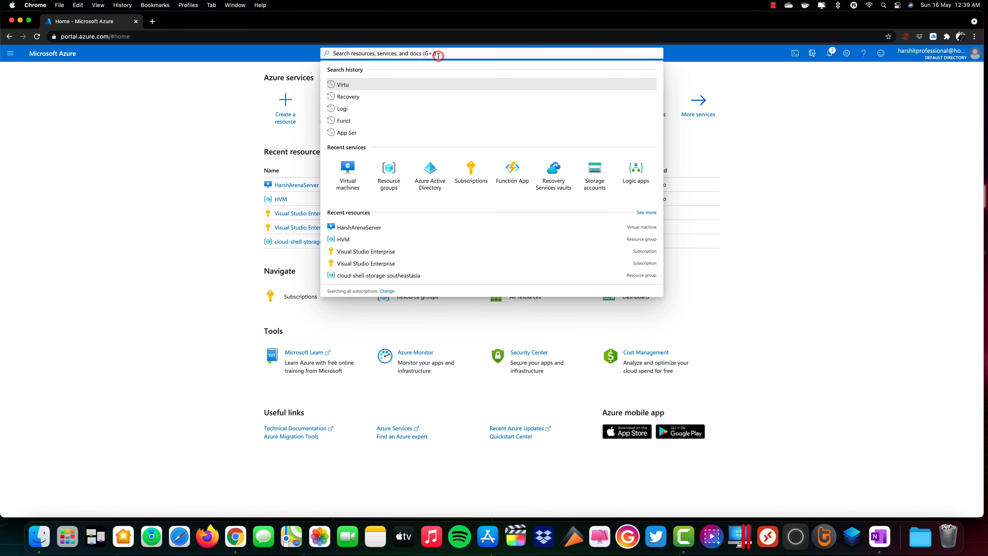
{"action": "type", "text": "Azure ac"}
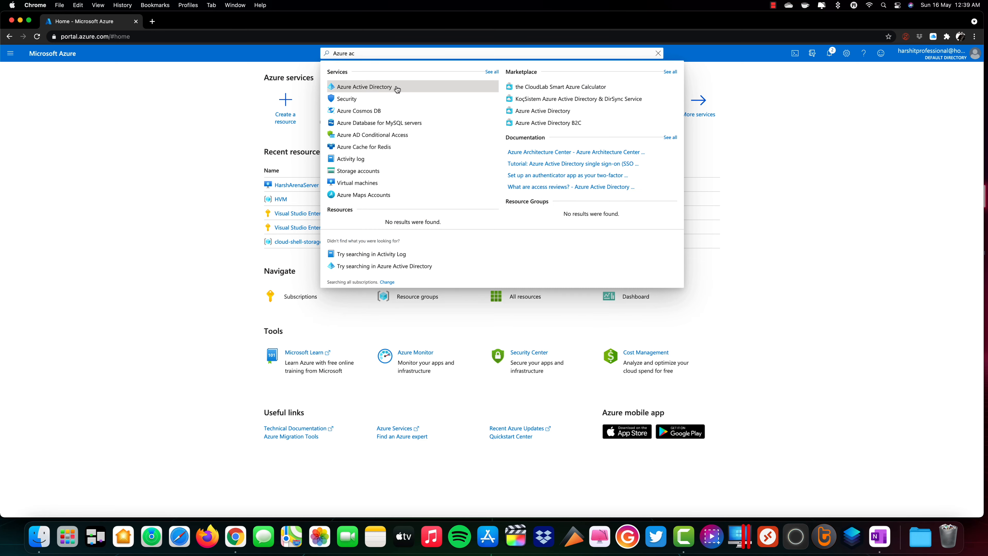
{"action": "left_click", "coordinate": [9, 55]}
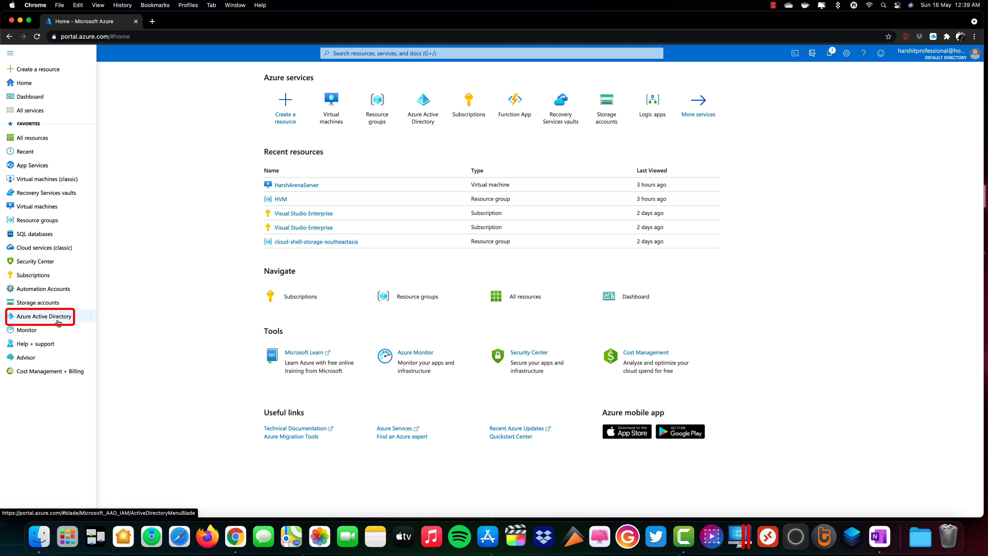
{"action": "left_click", "coordinate": [171, 193]}
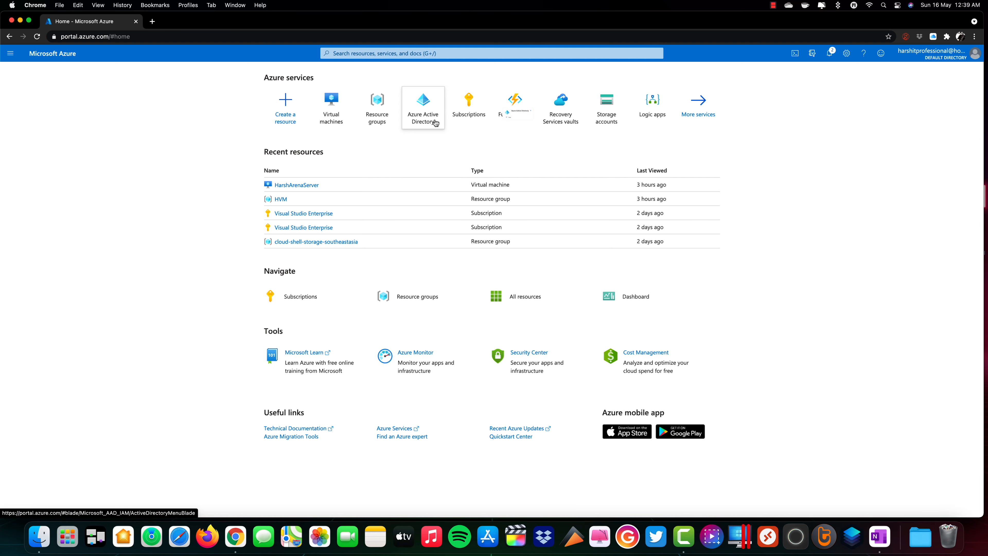
{"action": "mouse_move", "coordinate": [435, 123]}
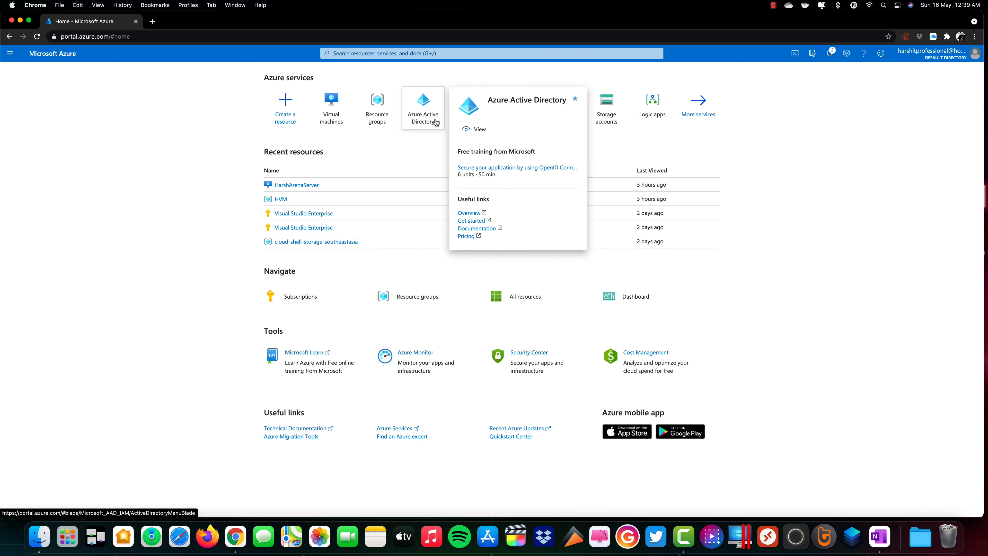
{"action": "left_click", "coordinate": [436, 122]}
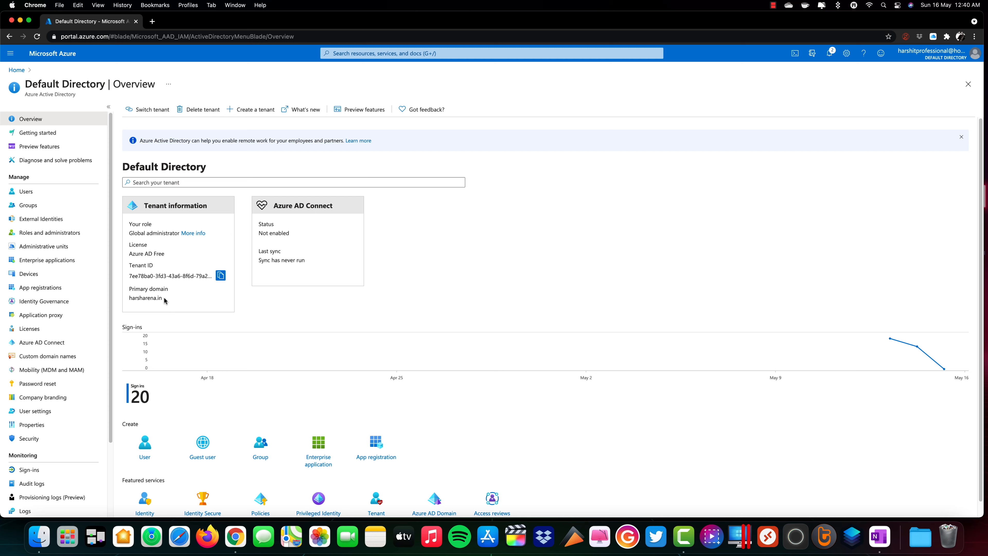
Select the primary domain harsharena.in, then view the Custom domain names list.
{"action": "left_click_drag", "start_coordinate": [163, 297], "coordinate": [127, 300]}
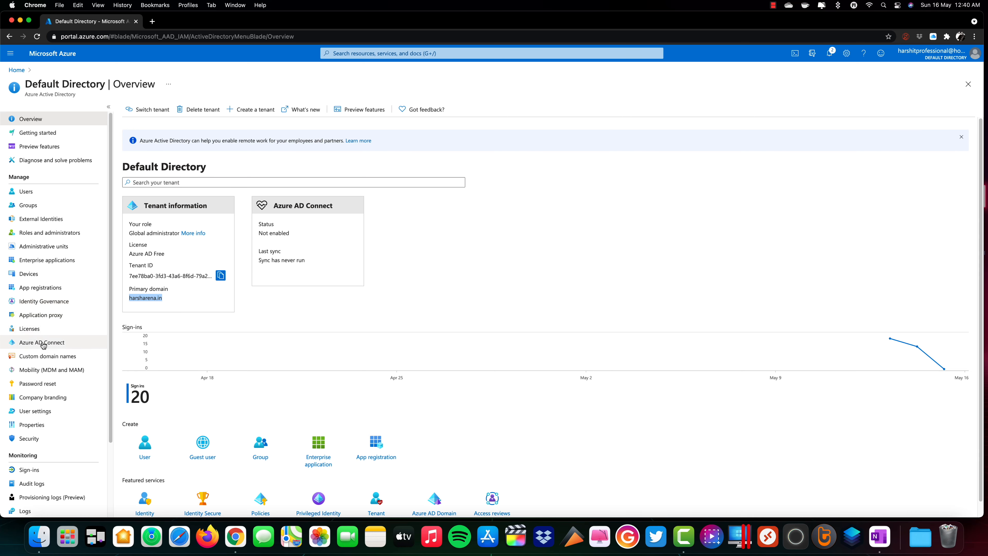
{"action": "left_click", "coordinate": [72, 359]}
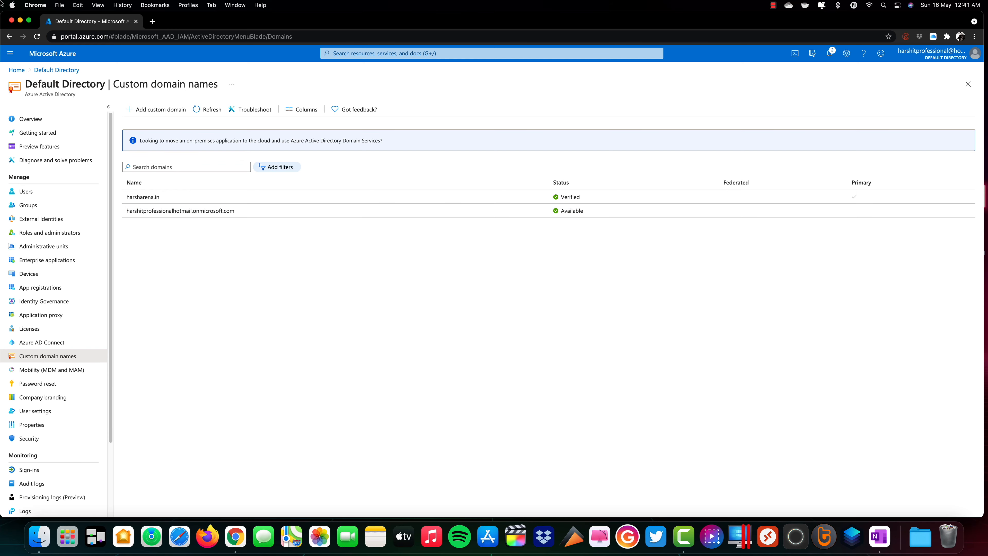
Switch Chrome to full screen while viewing Azure's Custom domain names page.
{"action": "left_click", "coordinate": [29, 24]}
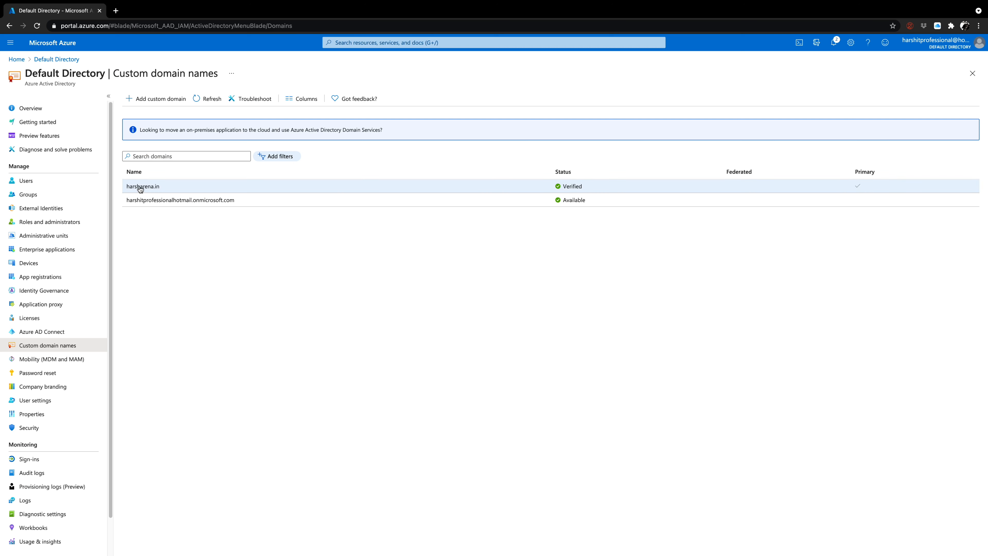
Open GoDaddy in a new tab and go to My Domains listing harsharena.com and harsharena.in.
{"action": "left_click", "coordinate": [115, 12]}
{"action": "type", "text": "g"}
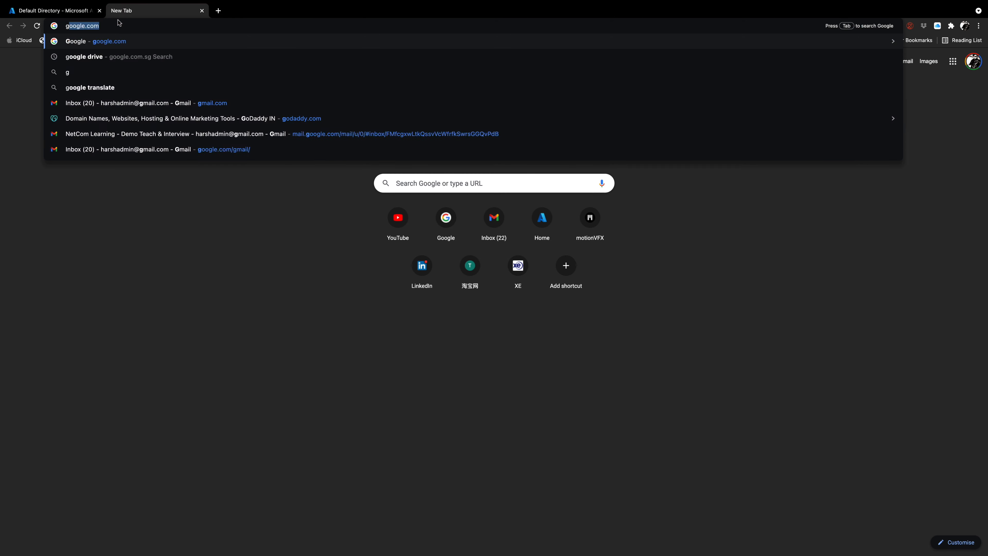
{"action": "type", "text": "odad"}
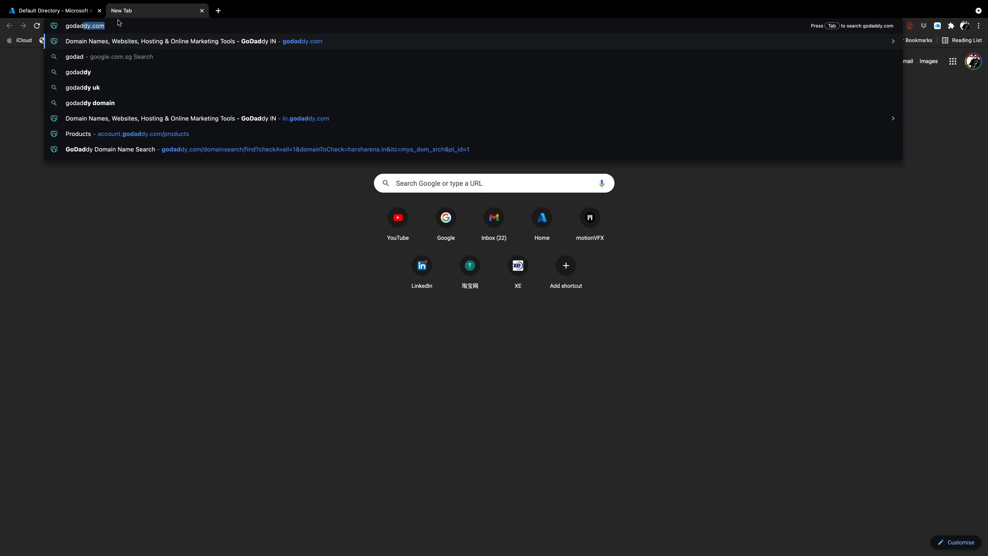
{"action": "key", "text": "Return"}
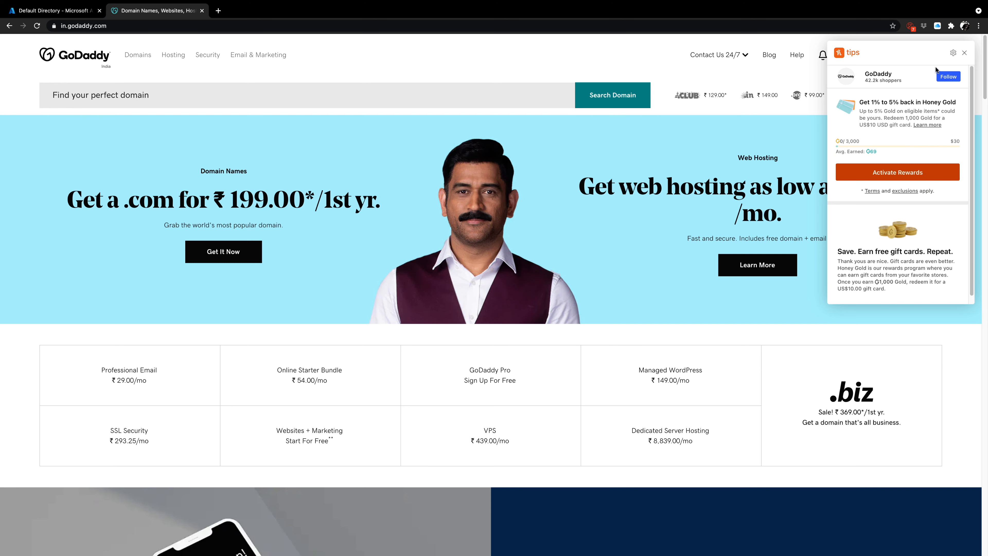
{"action": "left_click", "coordinate": [963, 53]}
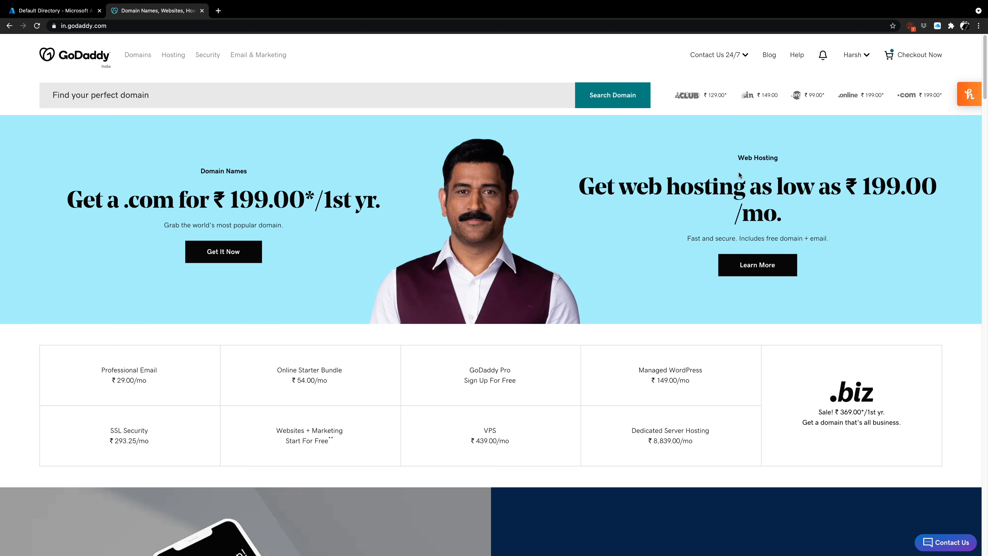
{"action": "left_click", "coordinate": [860, 62]}
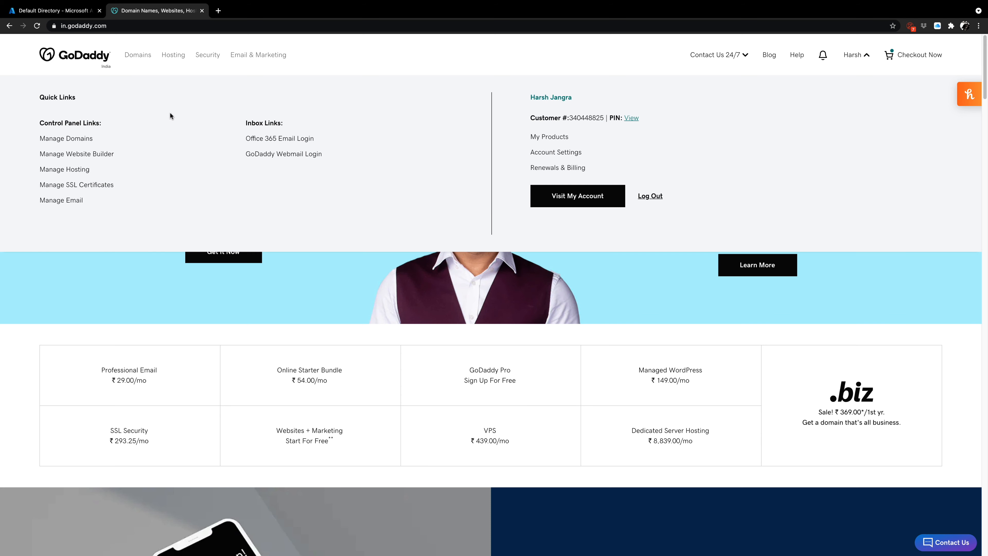
{"action": "left_click", "coordinate": [83, 140]}
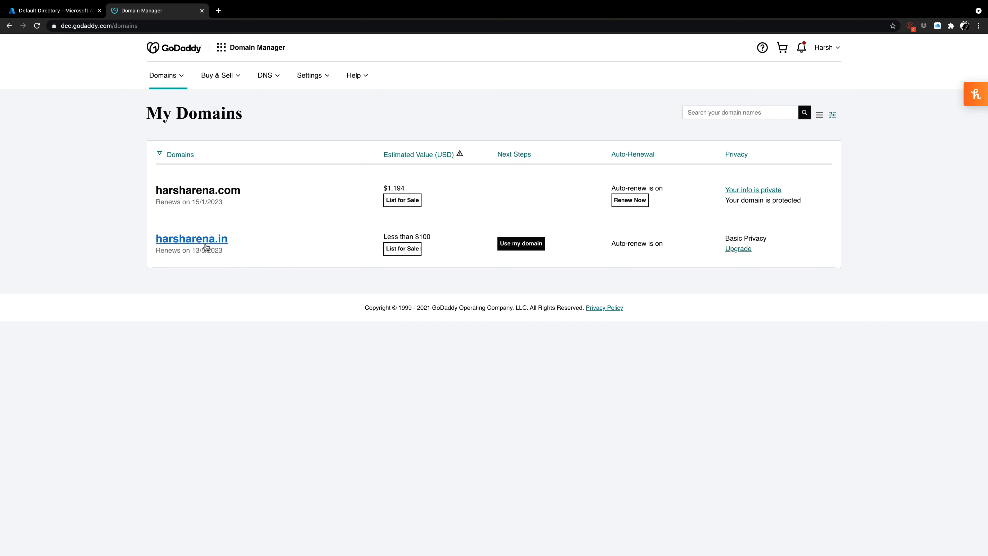
Open DNS management for harsharena.in from its domain settings in GoDaddy.
{"action": "left_click", "coordinate": [217, 242]}
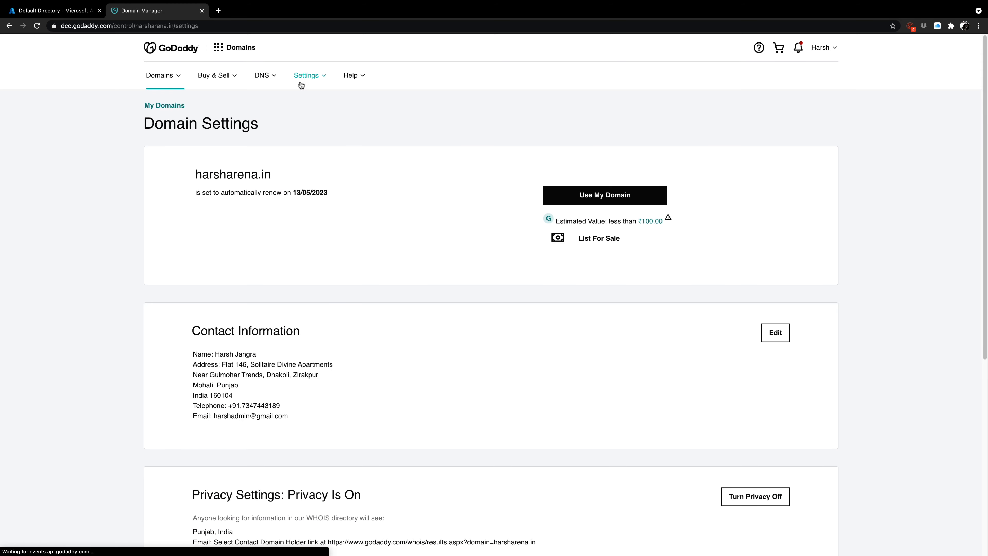
{"action": "left_click", "coordinate": [274, 74]}
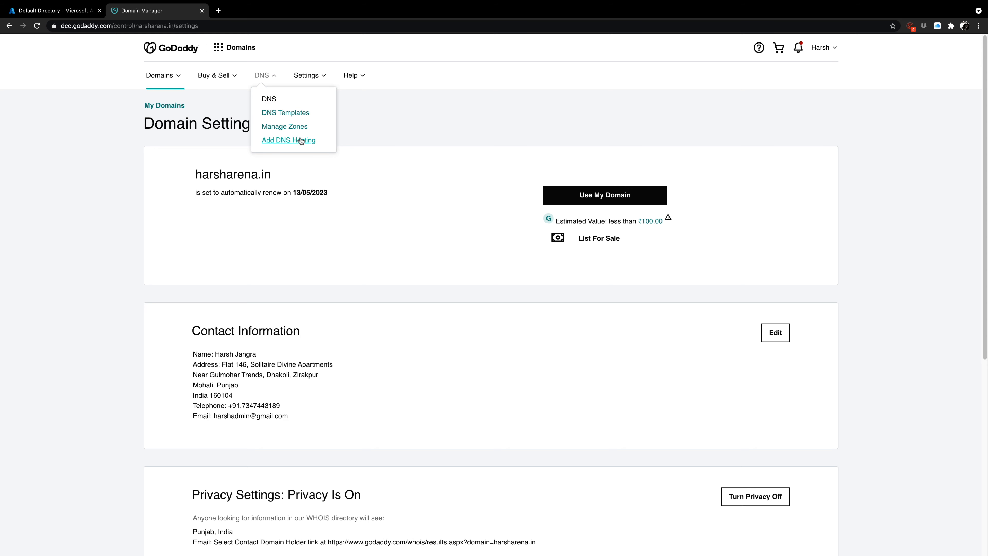
{"action": "left_click", "coordinate": [286, 127]}
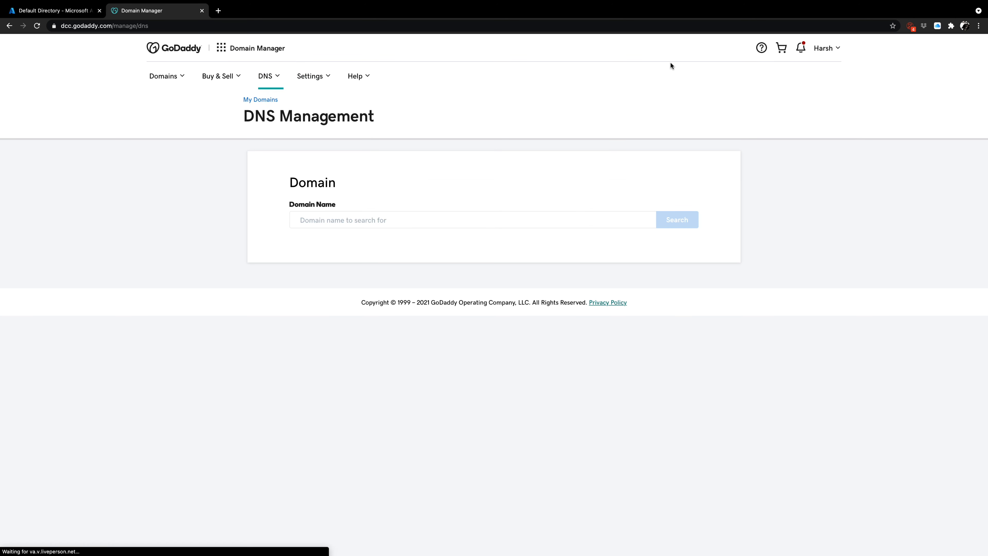
Open harsharena.in's DNS records from My Products, showing the Microsoft TXT entry, then return to Azure.
{"action": "left_click", "coordinate": [821, 49]}
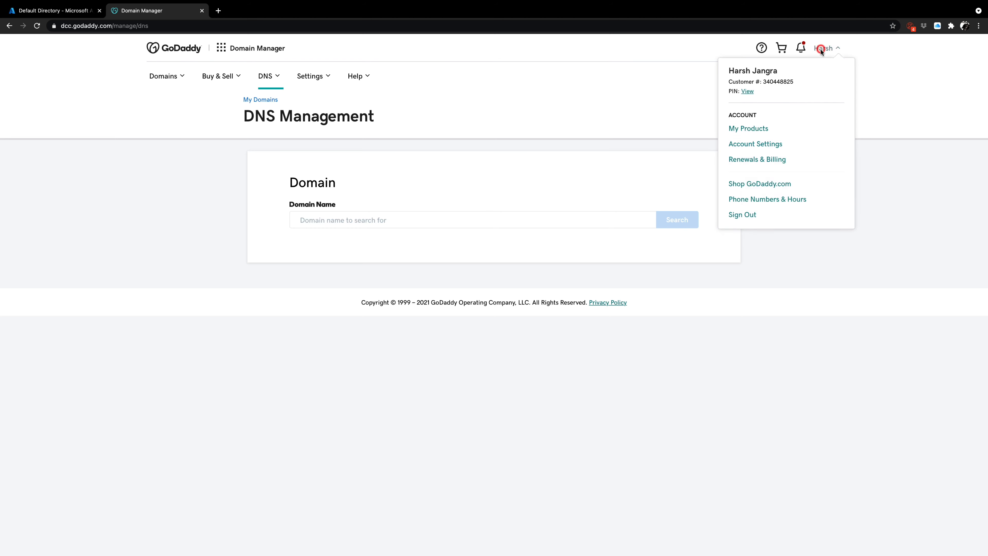
{"action": "left_click", "coordinate": [754, 130]}
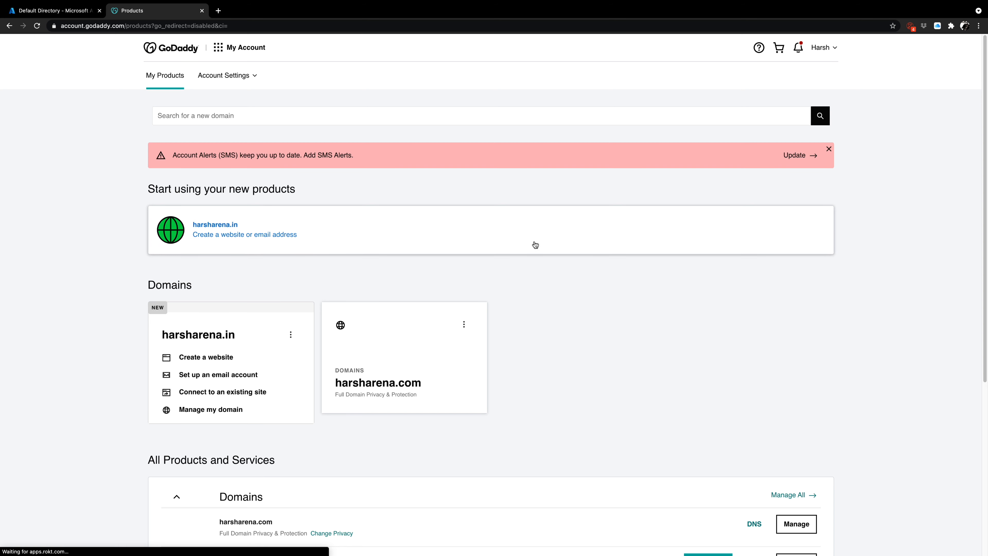
{"action": "left_click", "coordinate": [291, 334]}
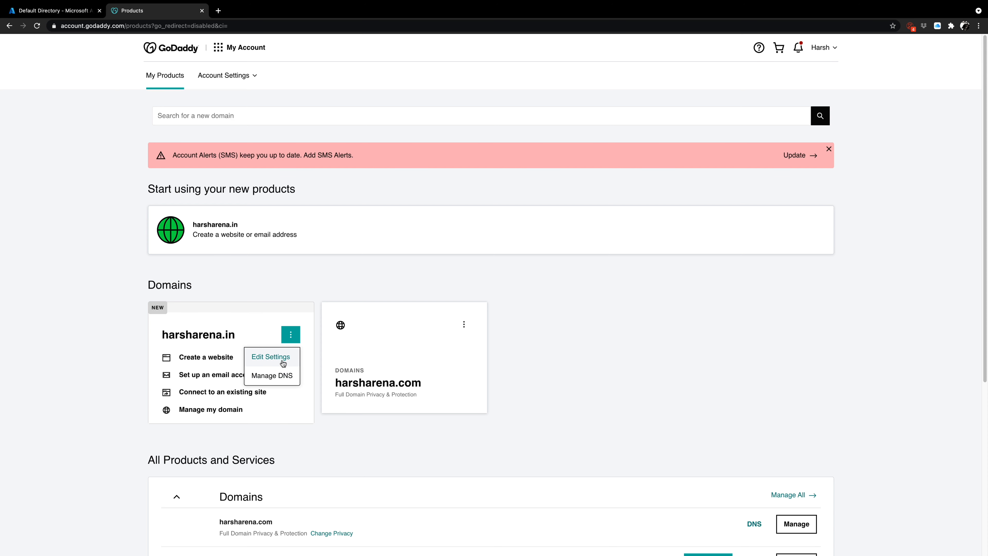
{"action": "left_click", "coordinate": [282, 376]}
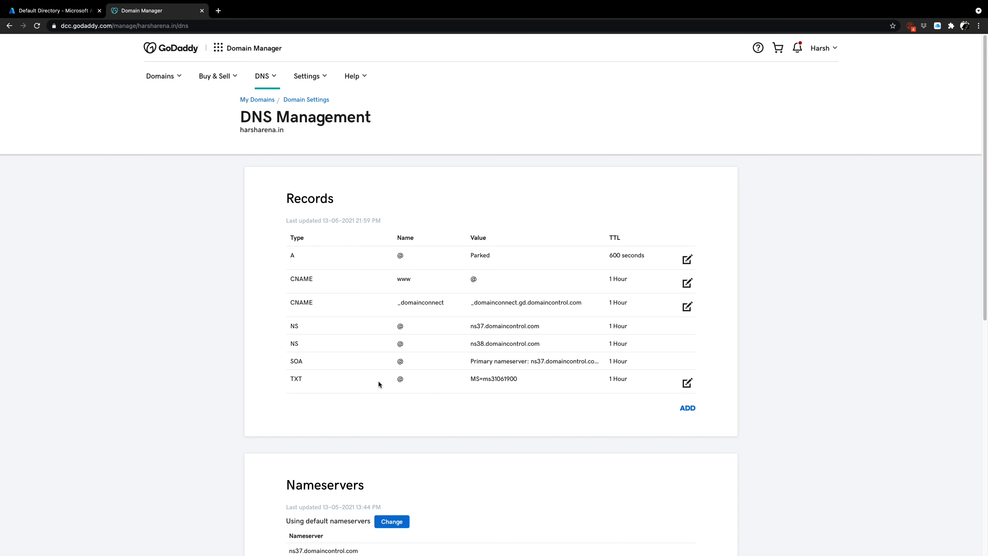
{"action": "left_click", "coordinate": [80, 12]}
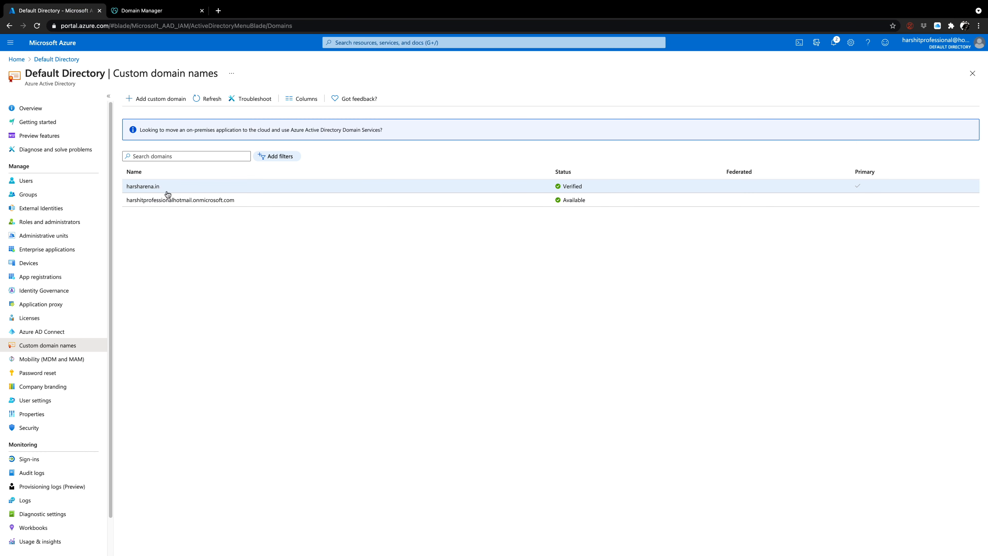
Add harsharena.com as a custom domain to get its TXT verification record.
{"action": "left_click", "coordinate": [156, 100]}
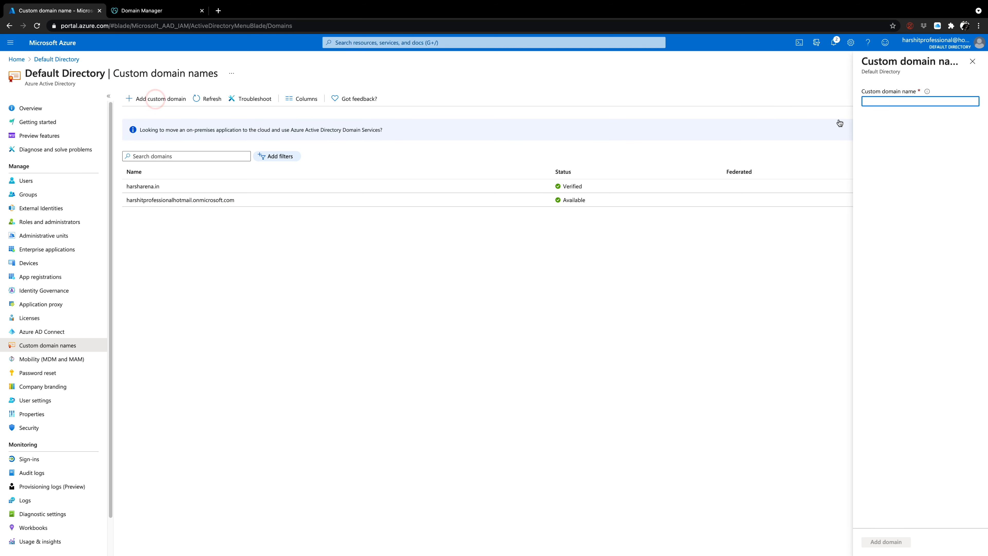
{"action": "type", "text": "har"}
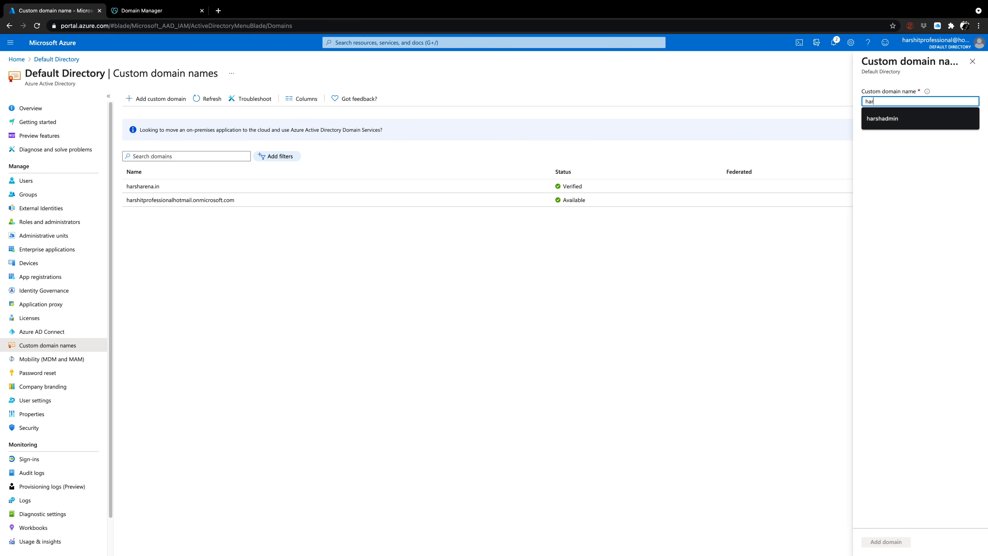
{"action": "type", "text": "sharena.com"}
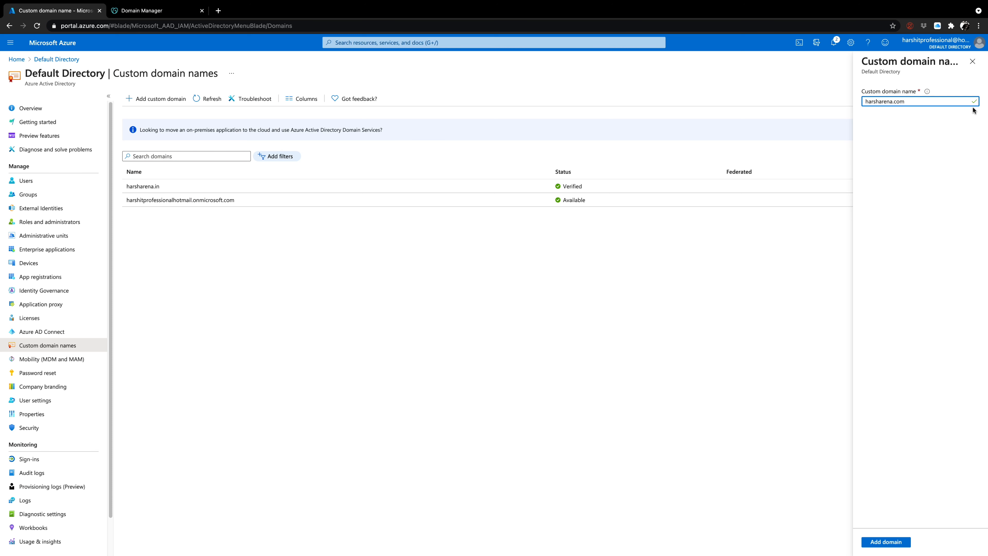
{"action": "left_click", "coordinate": [877, 541]}
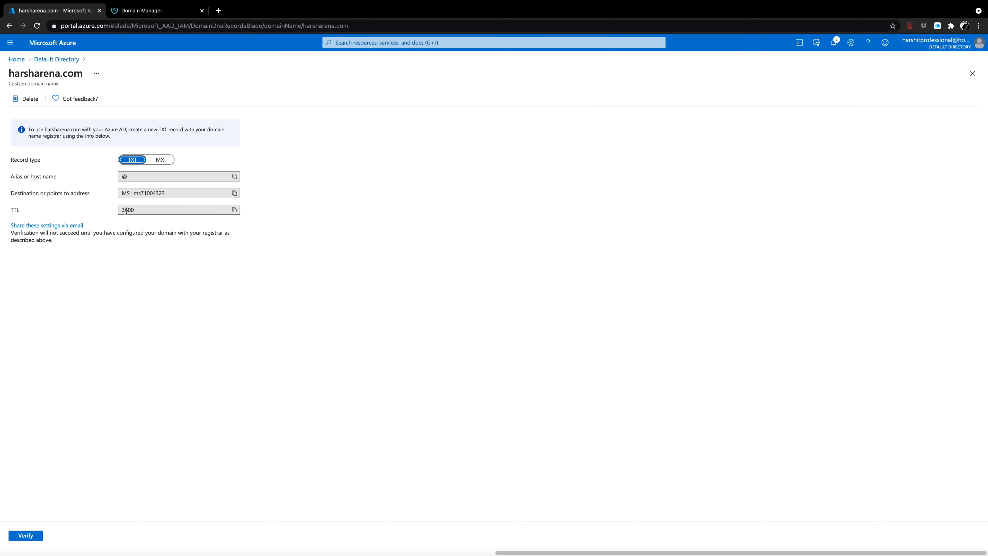
Compare against GoDaddy's DNS records, then go back to the Custom domain names list.
{"action": "left_click", "coordinate": [132, 10]}
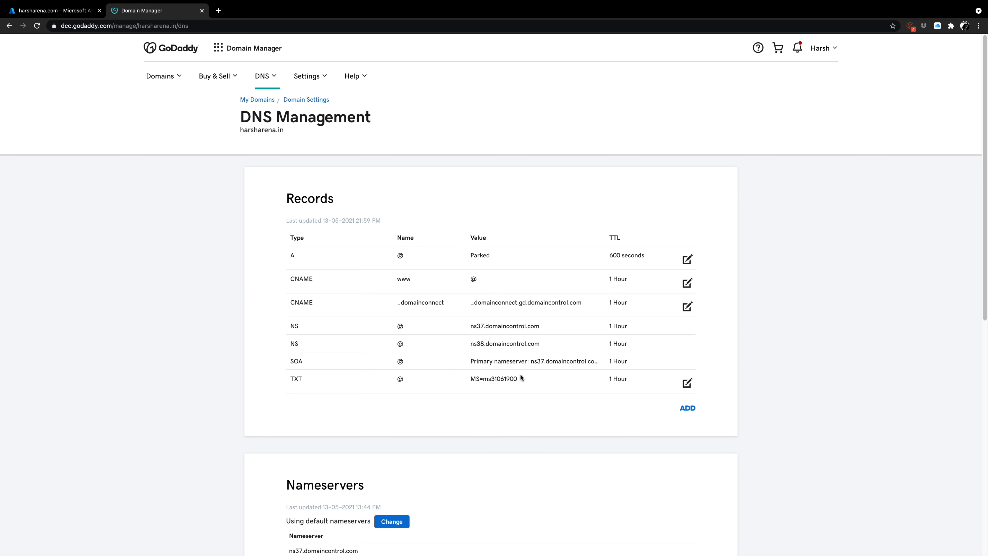
{"action": "left_click", "coordinate": [82, 10]}
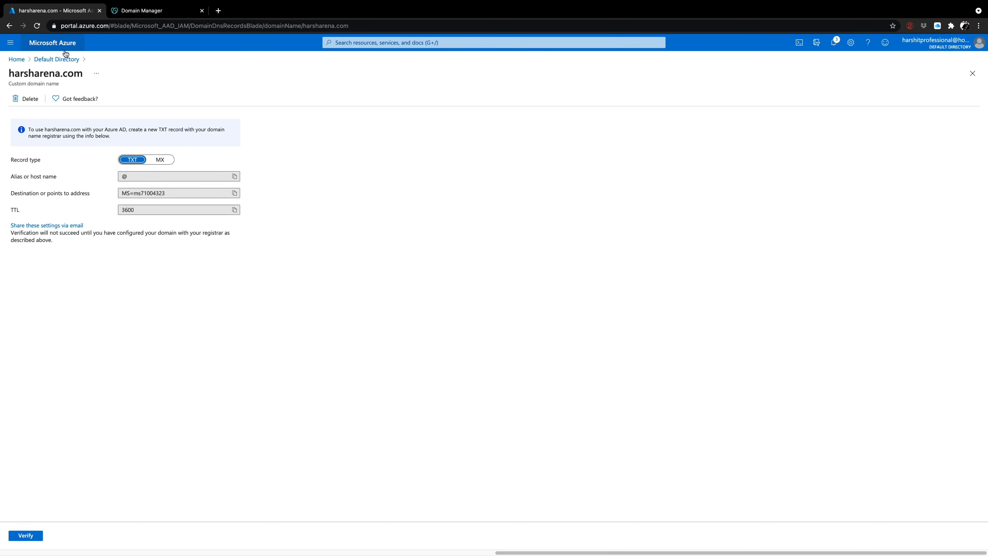
{"action": "left_click", "coordinate": [63, 59]}
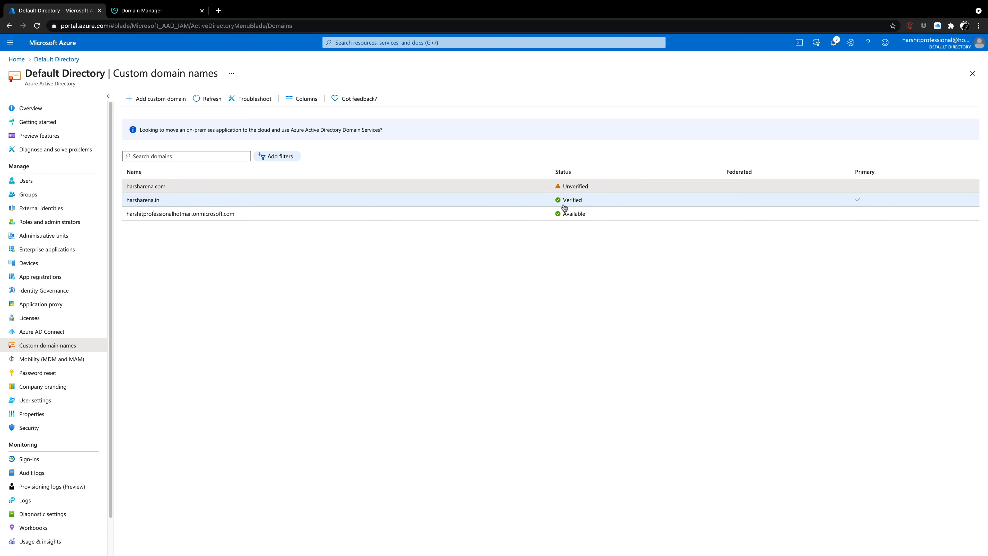
Delete the harsharena.com custom domain, confirming the deletion, and go to the directory Overview.
{"action": "left_click", "coordinate": [197, 190]}
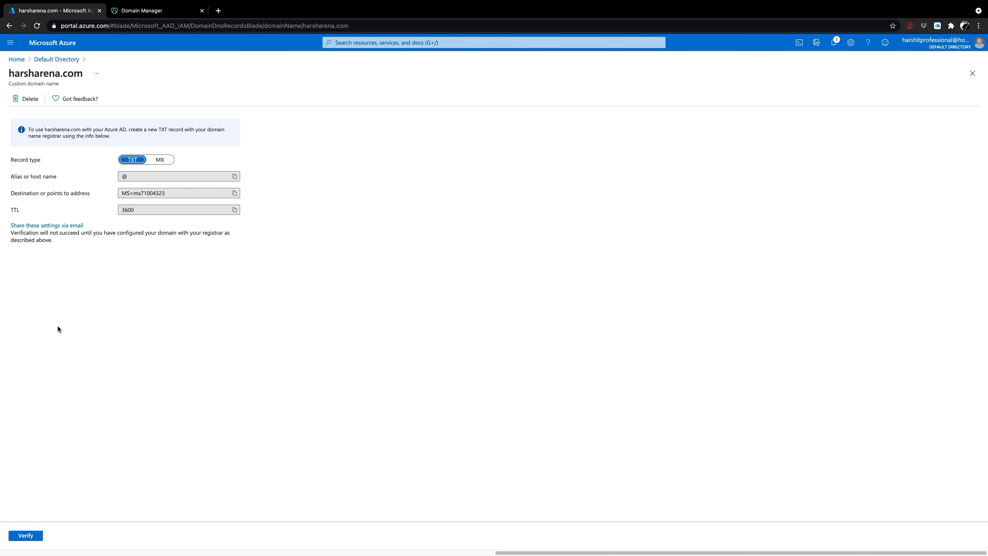
{"action": "left_click", "coordinate": [26, 99]}
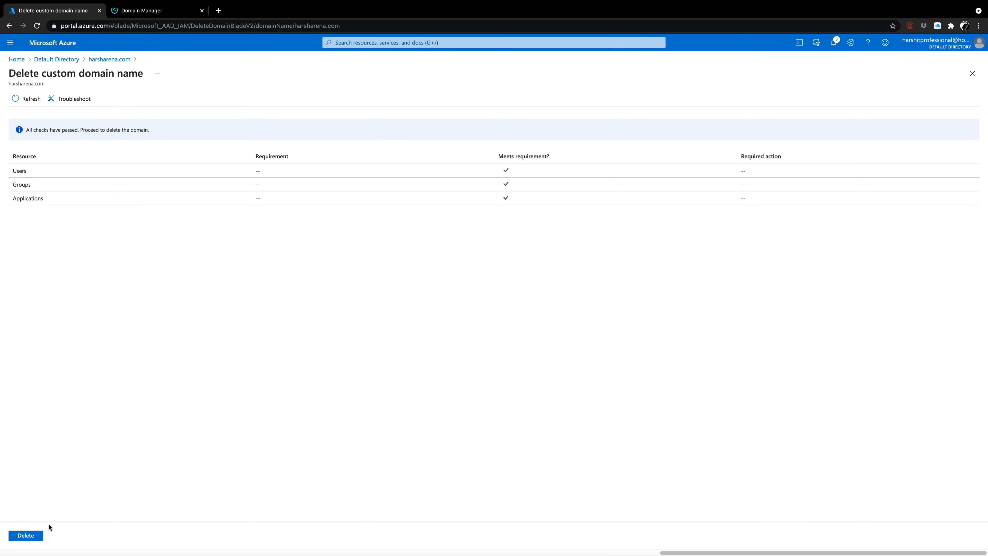
{"action": "left_click", "coordinate": [33, 535]}
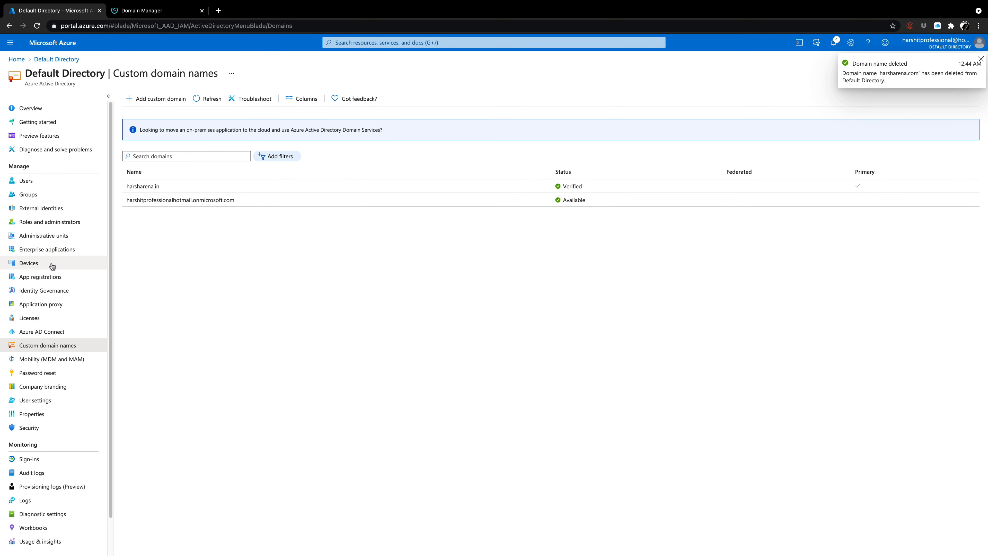
{"action": "left_click", "coordinate": [36, 109]}
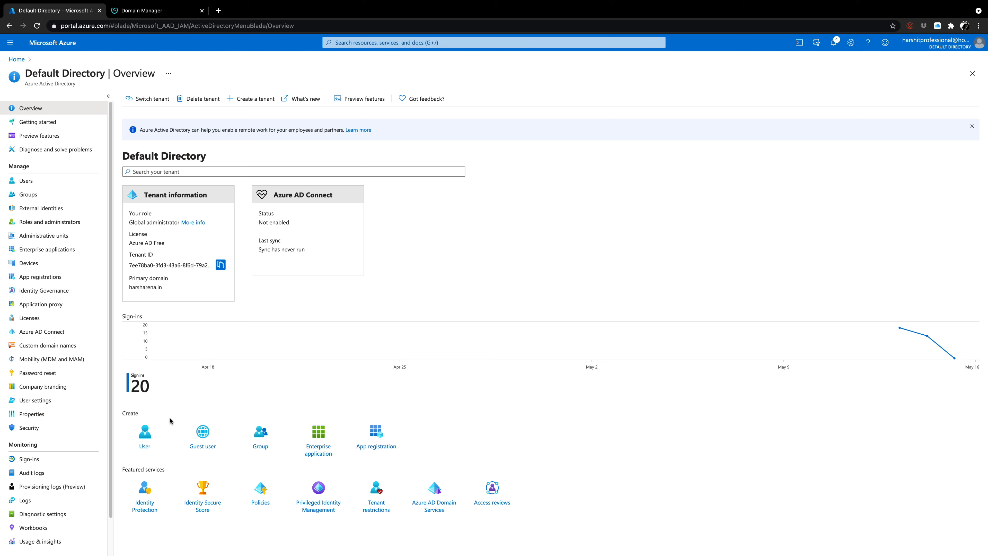
Open the New user form via Create > User on the Default Directory overview.
{"action": "left_click", "coordinate": [151, 440]}
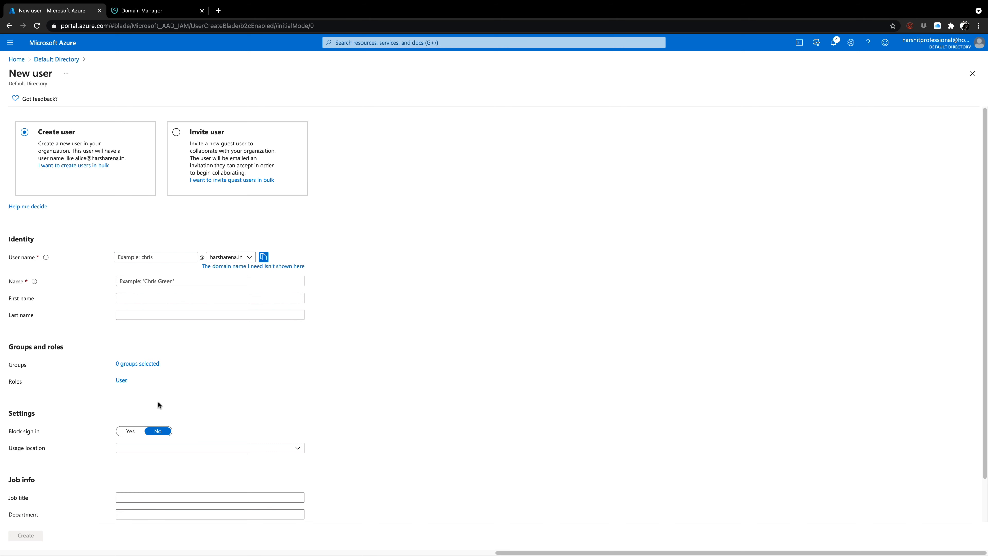
Fill in the new user's user name, display name, first name and last name.
{"action": "left_click", "coordinate": [152, 258]}
{"action": "type", "text": "Danny"}
{"action": "left_click", "coordinate": [140, 281]}
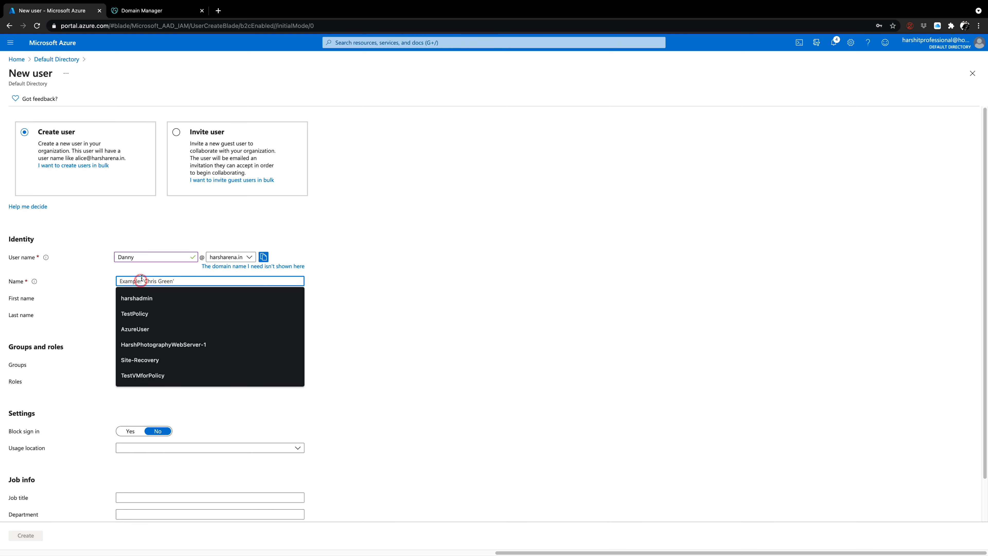
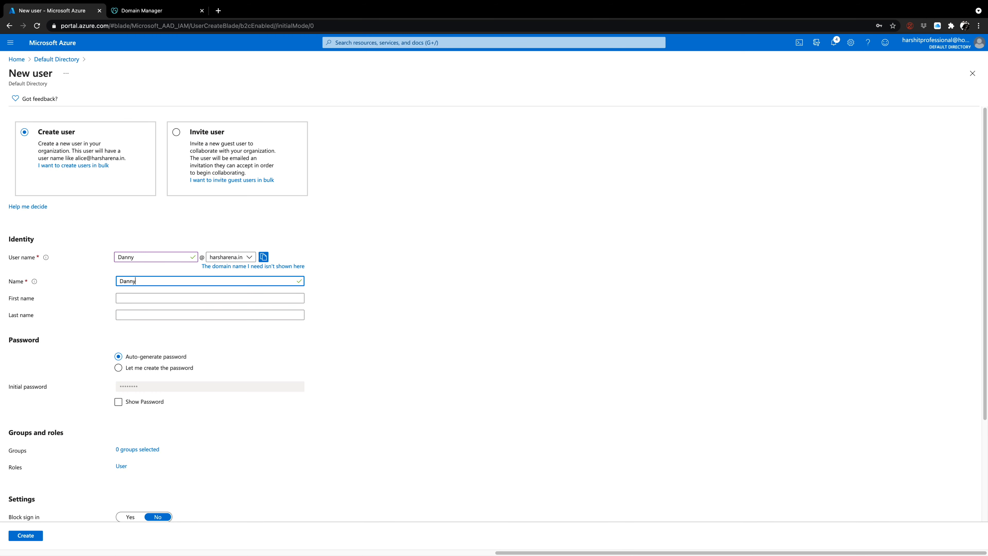
{"action": "left_click", "coordinate": [146, 257]}
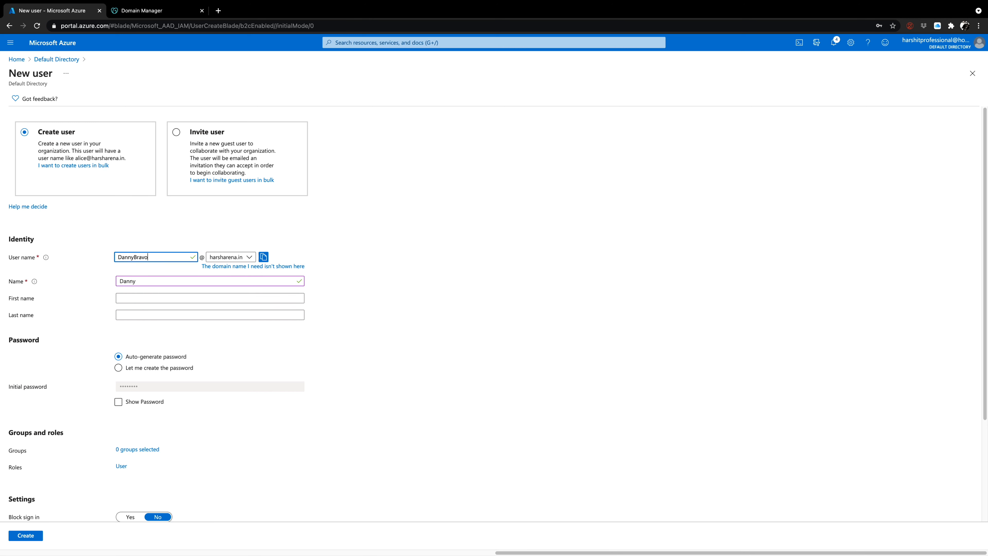
{"action": "left_click", "coordinate": [148, 281]}
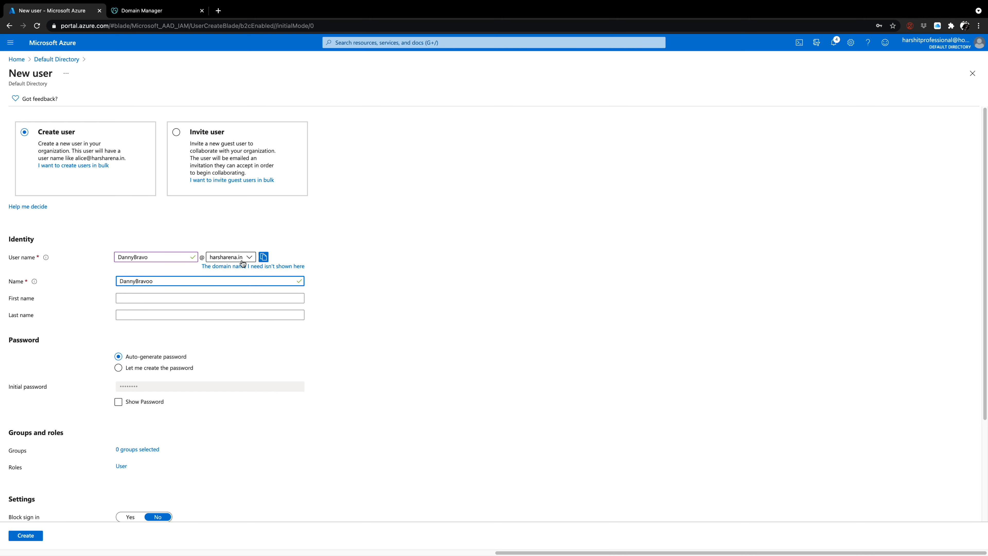
{"action": "left_click", "coordinate": [166, 296]}
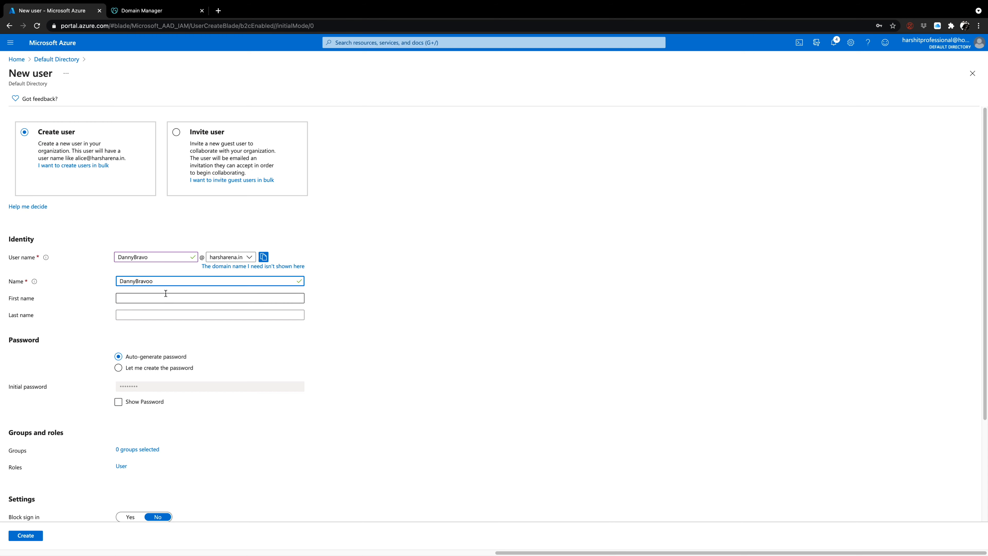
{"action": "left_click", "coordinate": [166, 296]}
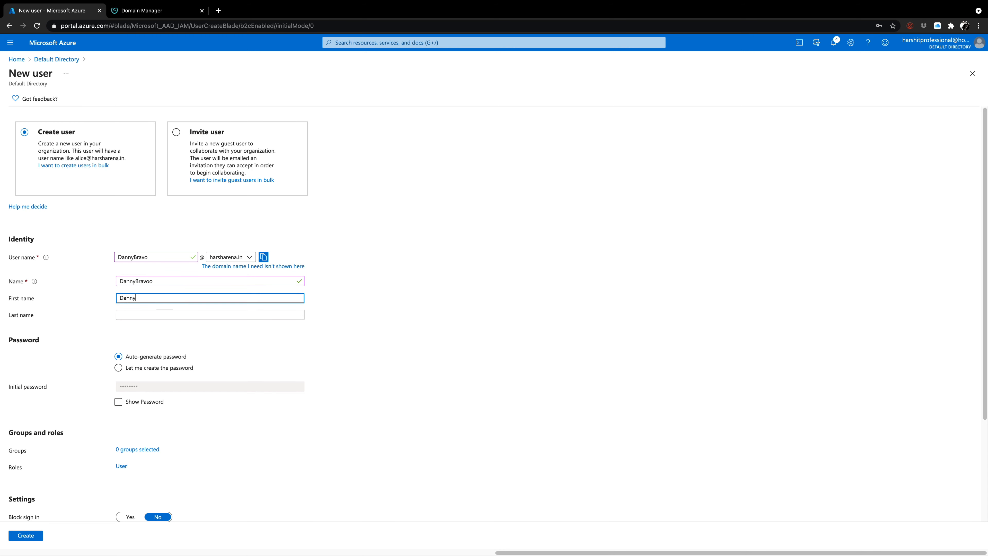
{"action": "left_click", "coordinate": [159, 314]}
{"action": "left_click", "coordinate": [160, 314]}
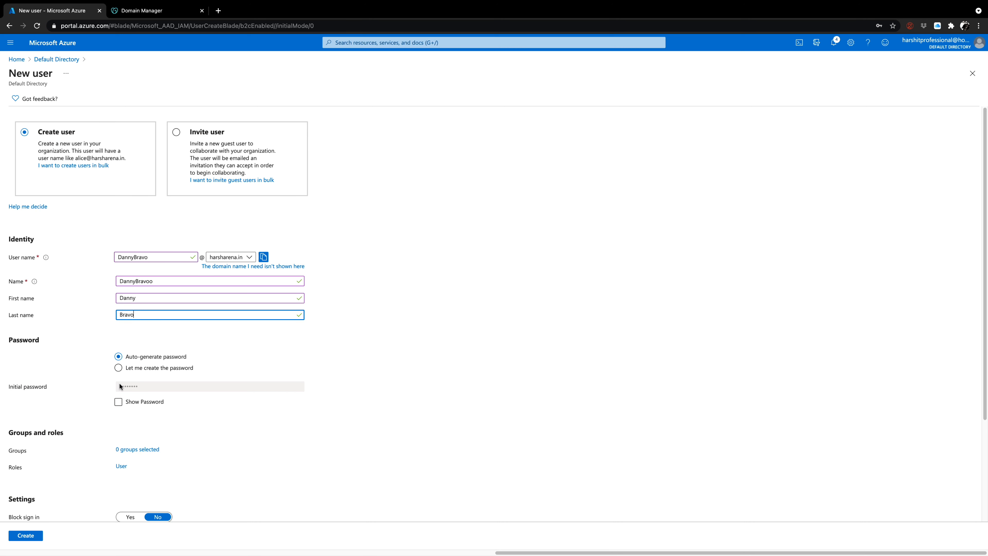
Reveal the auto-generated password, then choose 'Let me create the password'.
{"action": "left_click", "coordinate": [119, 403]}
{"action": "left_click", "coordinate": [119, 404]}
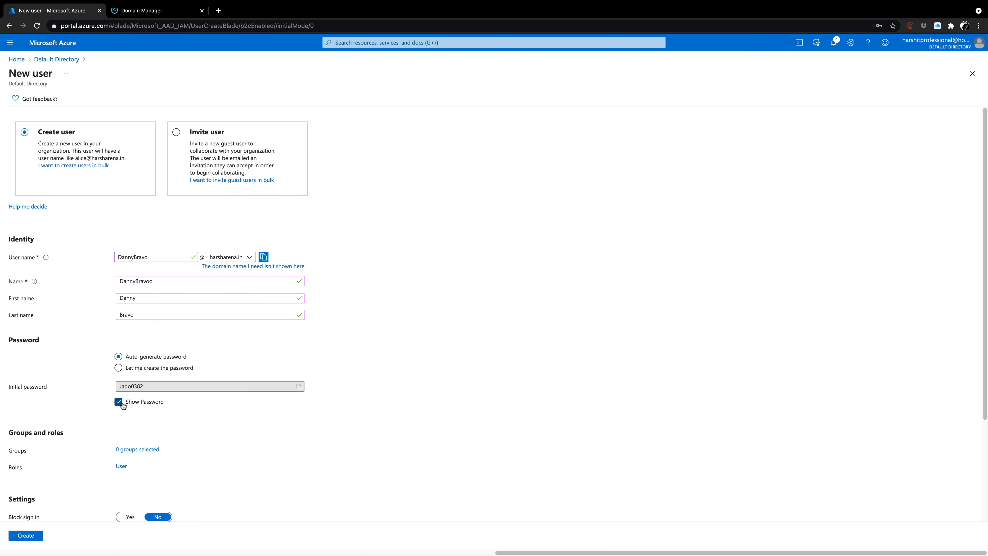
{"action": "left_click", "coordinate": [119, 368]}
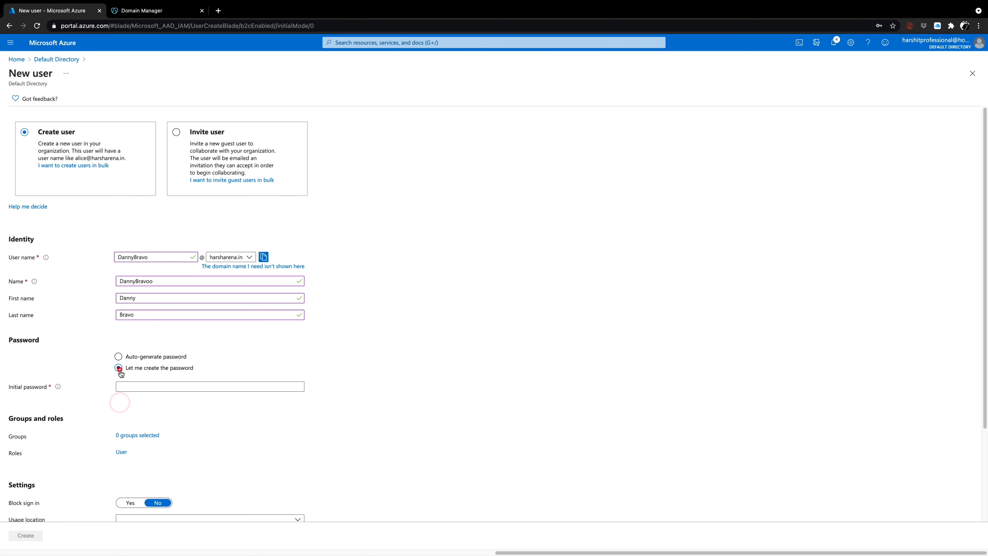
Enter a custom initial password for the new user.
{"action": "left_click", "coordinate": [129, 384]}
{"action": "type", "text": "•"}
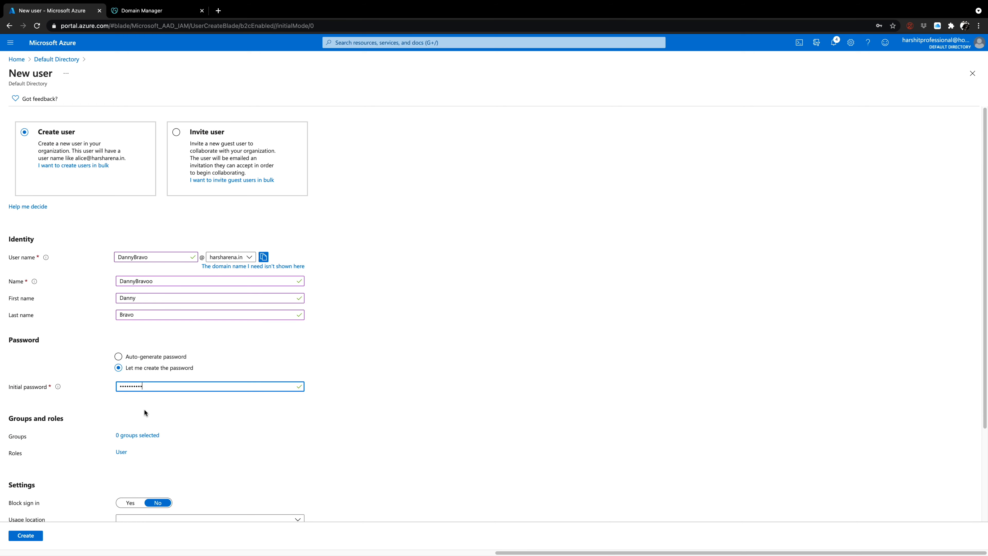
{"action": "scroll", "coordinate": [144, 410], "scroll_direction": "down", "scroll_amount": 3}
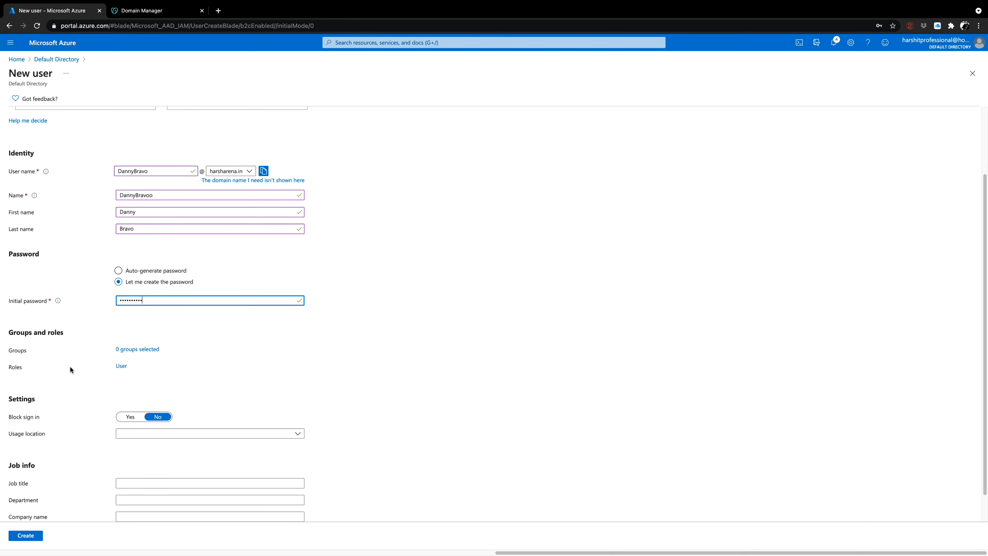
{"action": "left_click", "coordinate": [128, 351]}
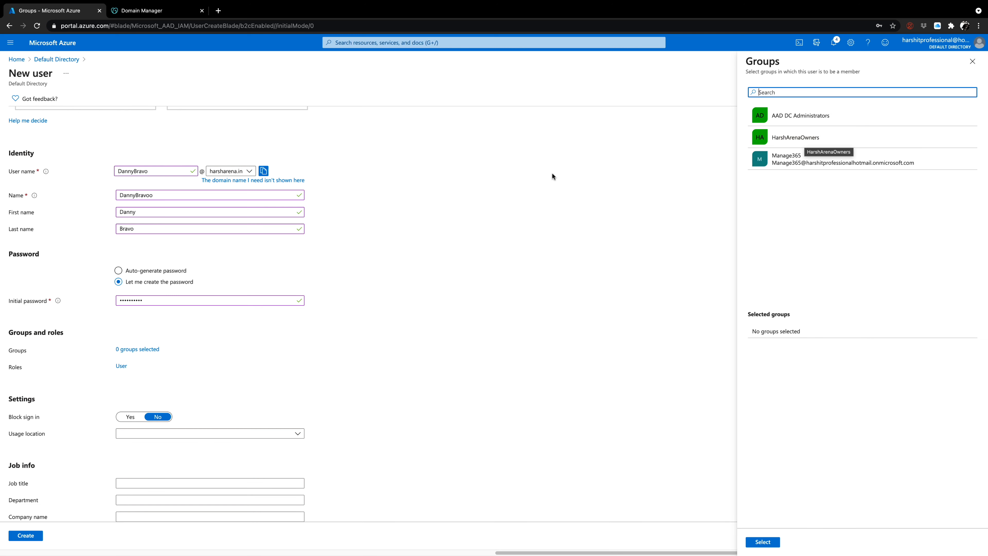
{"action": "left_click", "coordinate": [811, 139]}
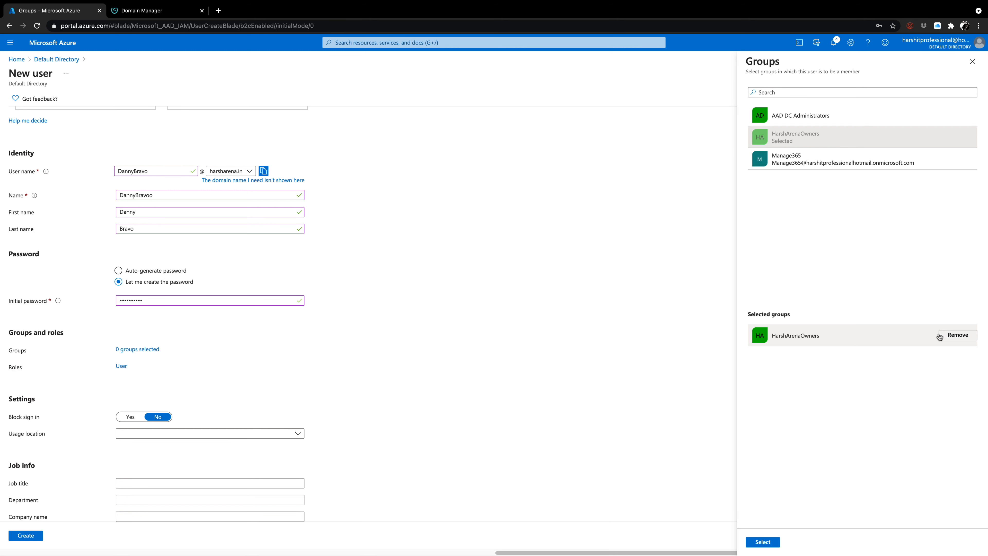
{"action": "left_click", "coordinate": [947, 334]}
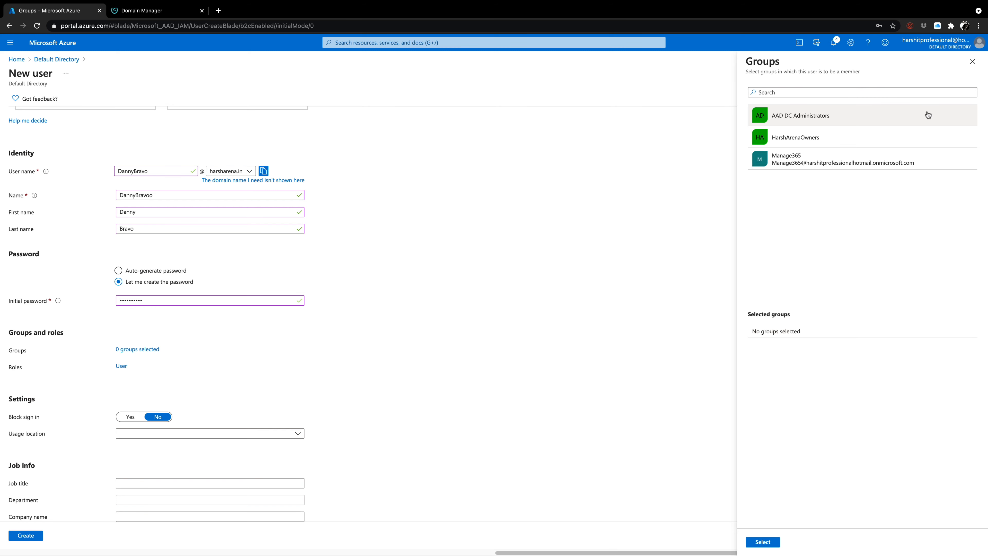
{"action": "left_click", "coordinate": [972, 61]}
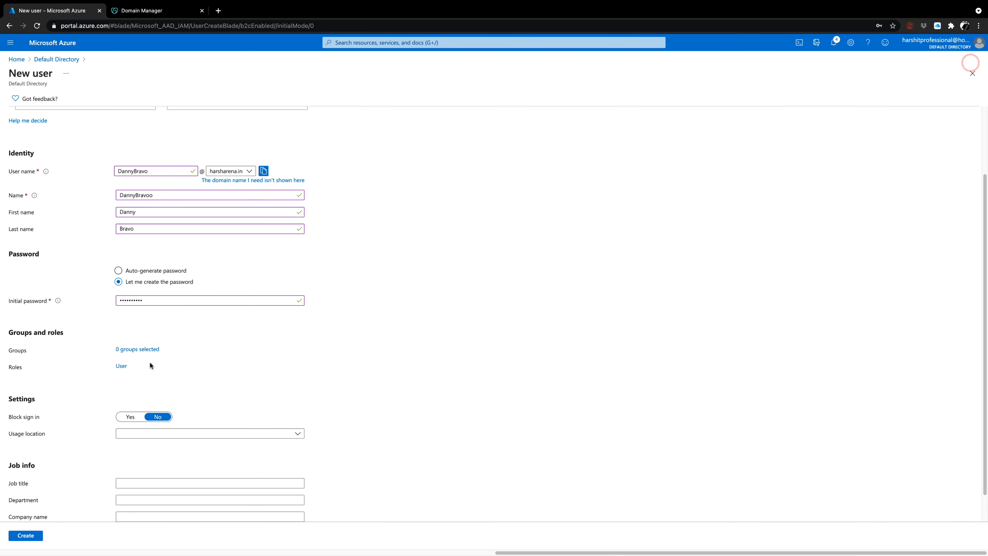
{"action": "left_click", "coordinate": [121, 366]}
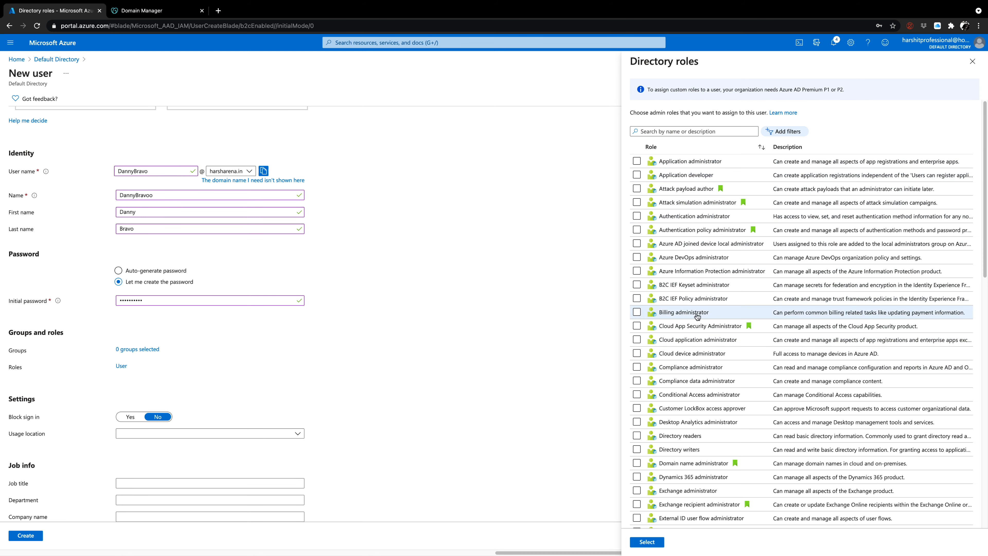
{"action": "scroll", "coordinate": [678, 350], "scroll_direction": "down", "scroll_amount": 7}
{"action": "scroll", "coordinate": [678, 373], "scroll_direction": "down", "scroll_amount": 7}
{"action": "scroll", "coordinate": [666, 439], "scroll_direction": "down", "scroll_amount": 1}
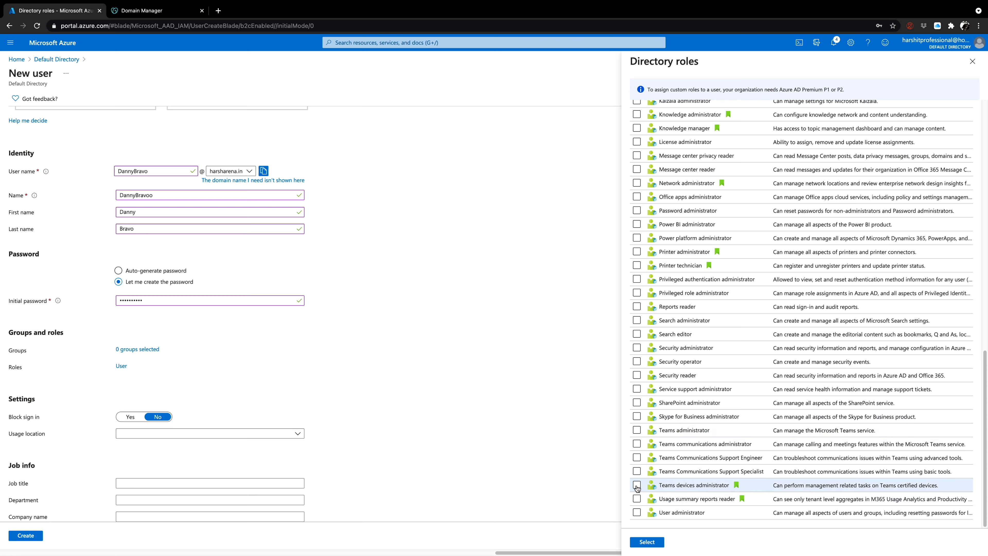
{"action": "left_click", "coordinate": [637, 513]}
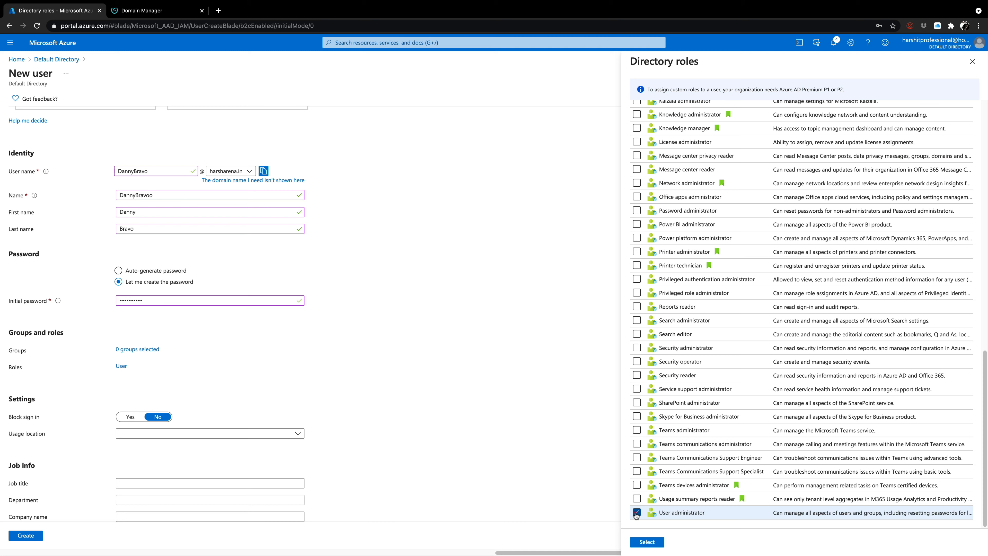
{"action": "left_click", "coordinate": [637, 513]}
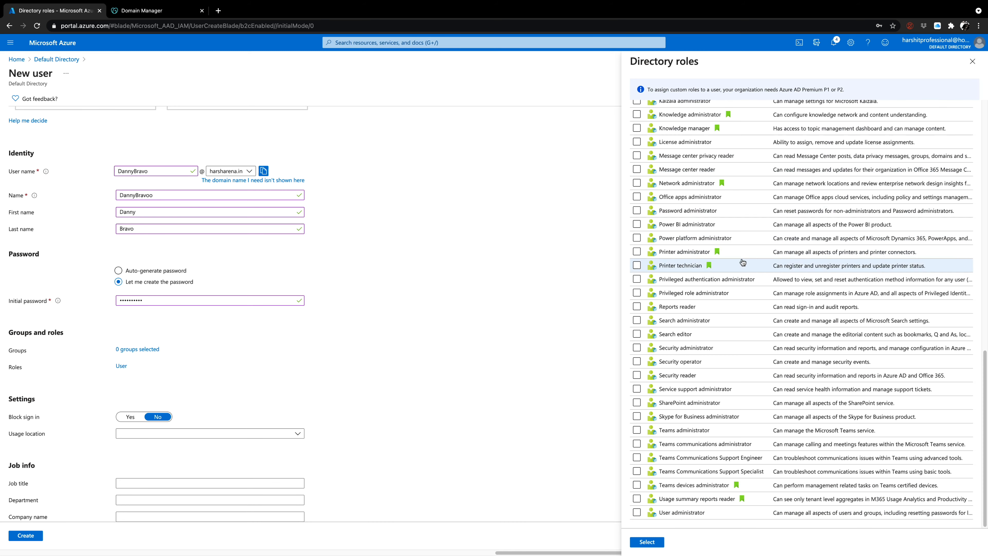
{"action": "scroll", "coordinate": [742, 262], "scroll_direction": "up", "scroll_amount": 10}
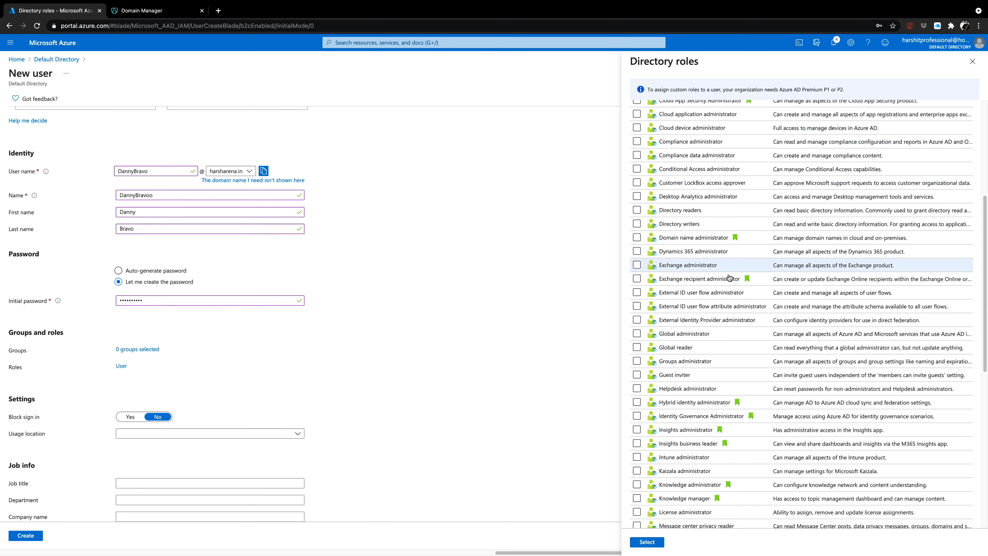
{"action": "scroll", "coordinate": [761, 214], "scroll_direction": "up", "scroll_amount": 2}
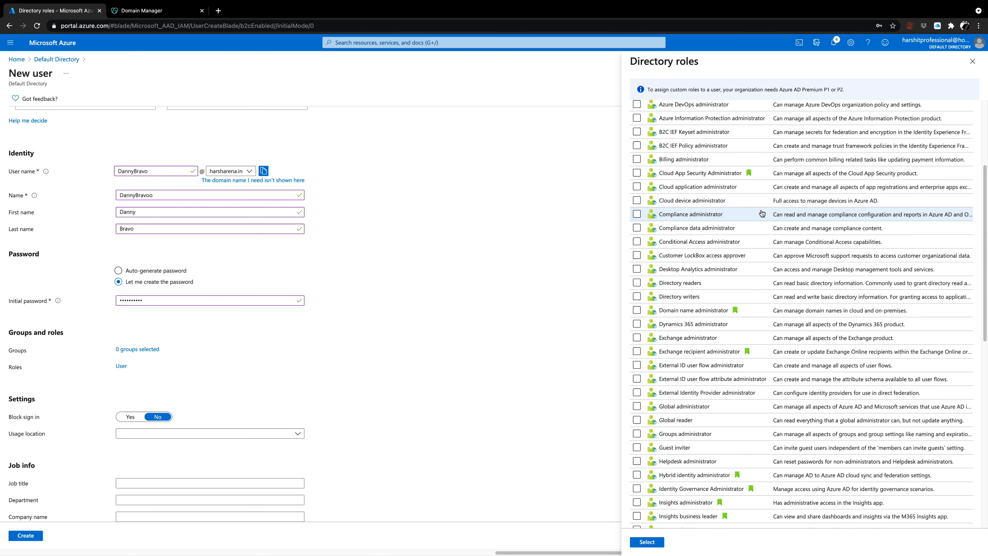
{"action": "left_click", "coordinate": [971, 66]}
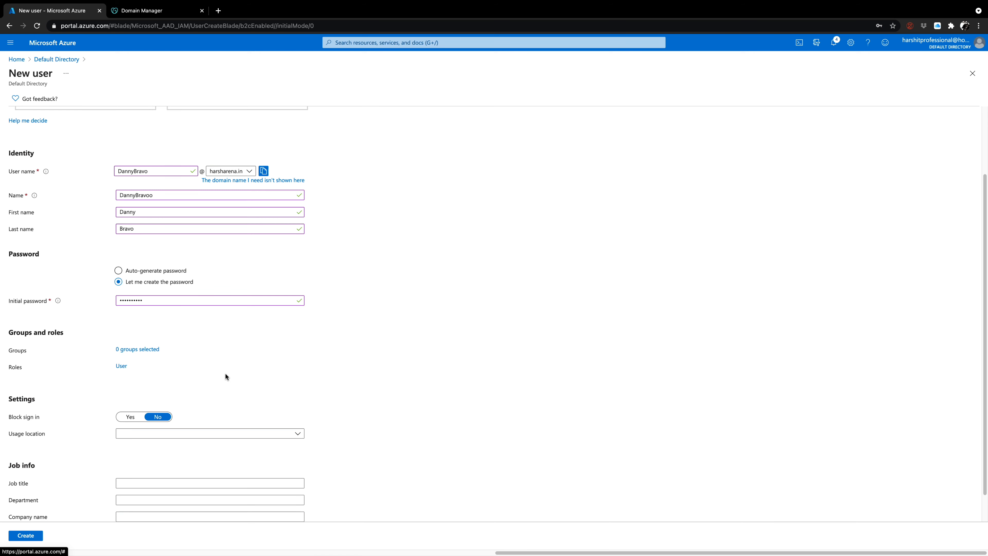
Set the new user's Usage location to India by filtering the dropdown.
{"action": "scroll", "coordinate": [220, 376], "scroll_direction": "down", "scroll_amount": 1}
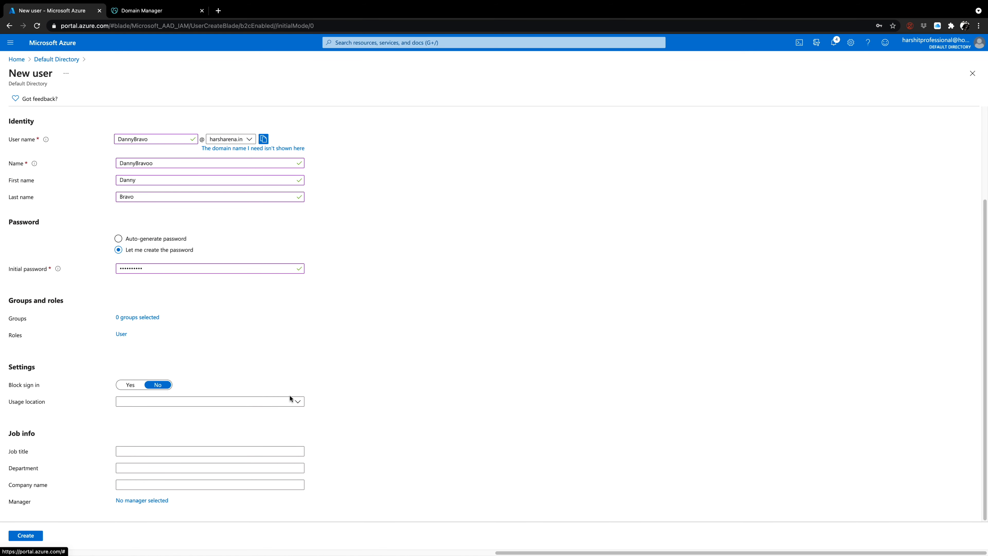
{"action": "left_click", "coordinate": [298, 403]}
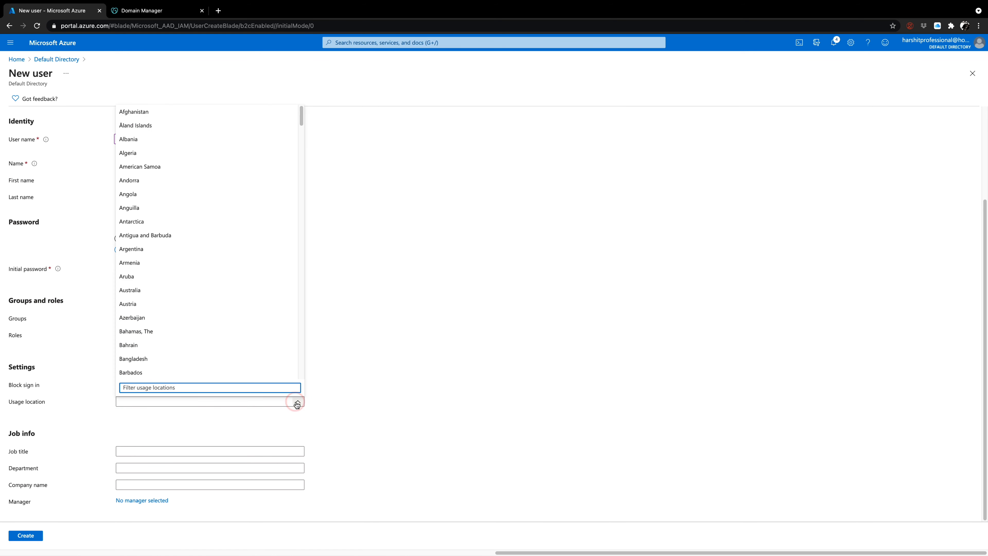
{"action": "left_click", "coordinate": [297, 403]}
{"action": "left_click", "coordinate": [297, 403]}
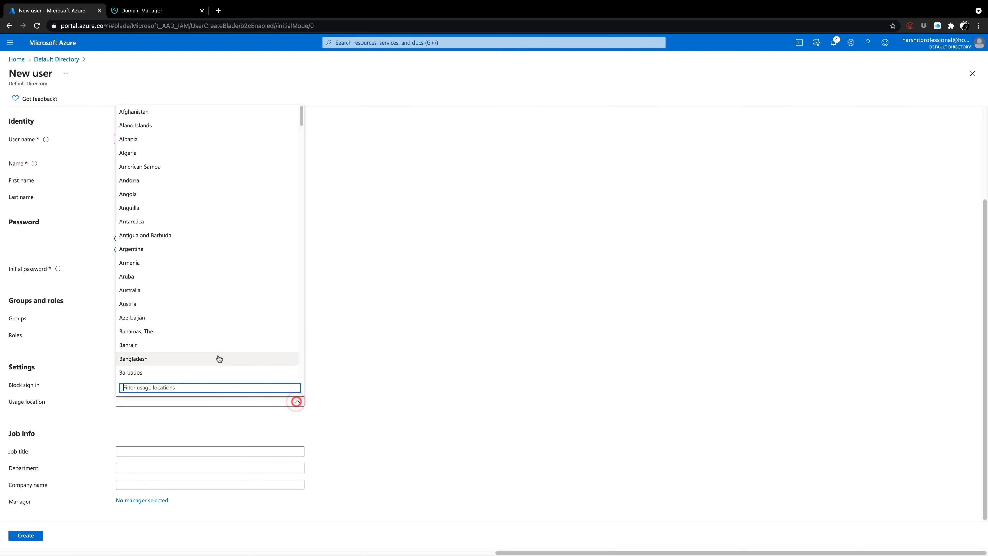
{"action": "type", "text": "India"}
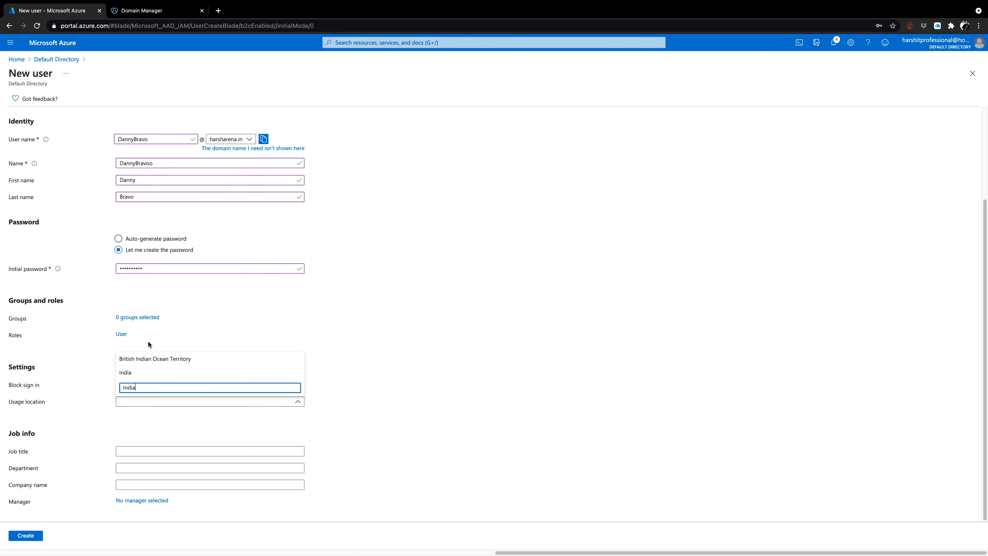
{"action": "left_click", "coordinate": [132, 373]}
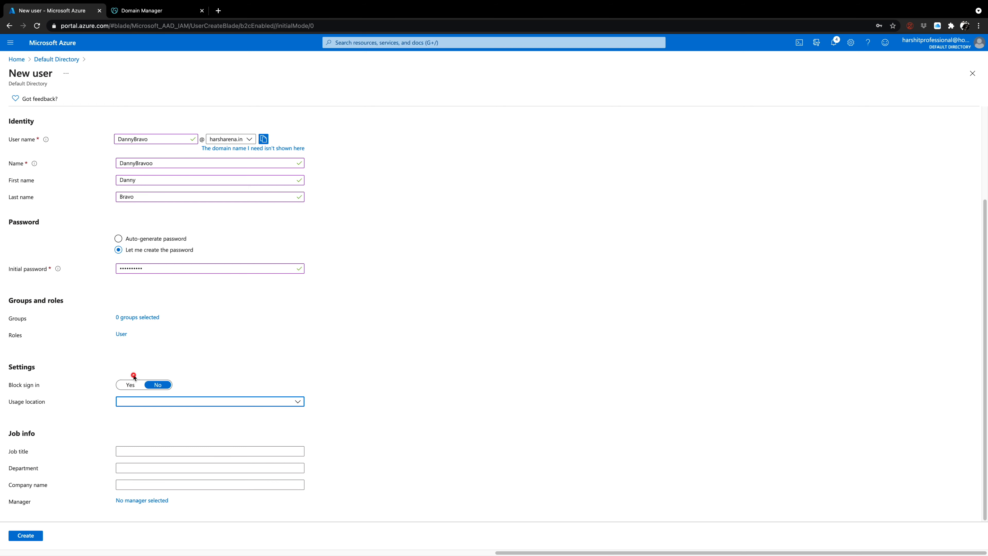
{"action": "left_click", "coordinate": [147, 414]}
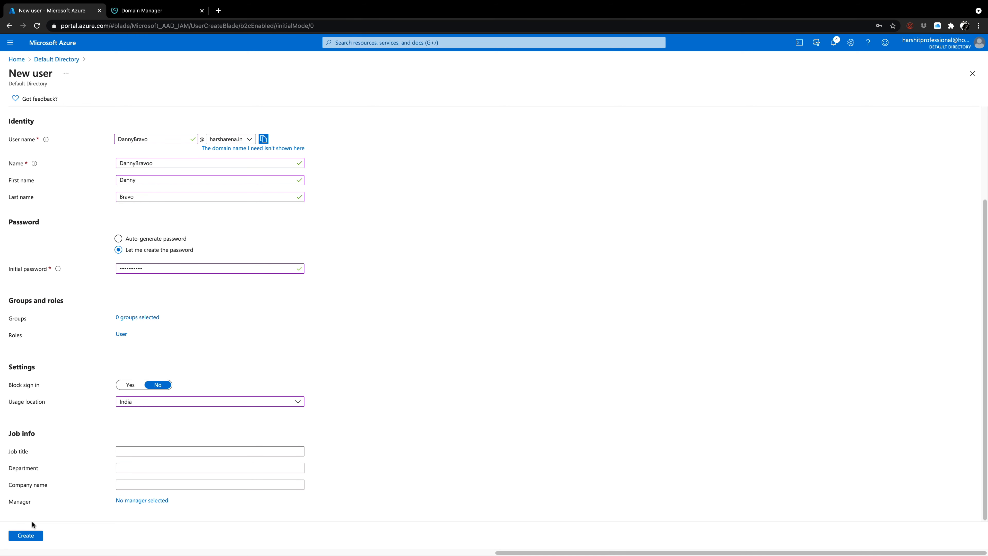
Create the new user, confirm success in Notifications, and show the All users list of 7.
{"action": "left_click", "coordinate": [33, 536]}
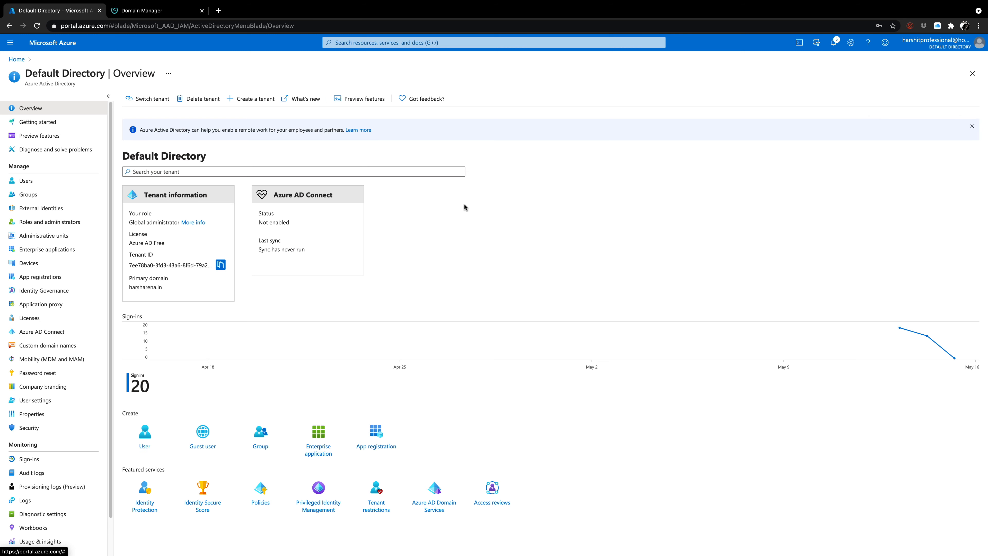
{"action": "left_click", "coordinate": [832, 46]}
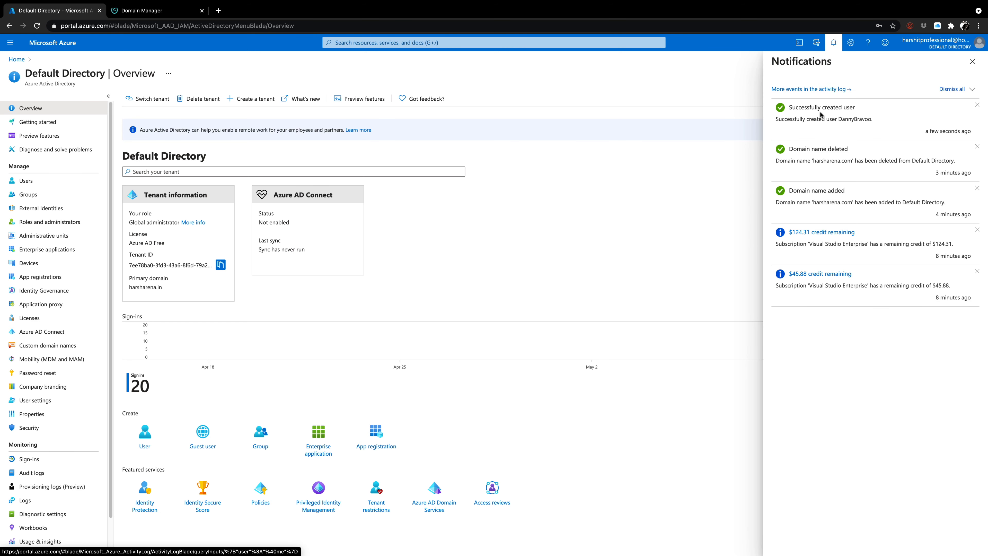
{"action": "left_click", "coordinate": [695, 174]}
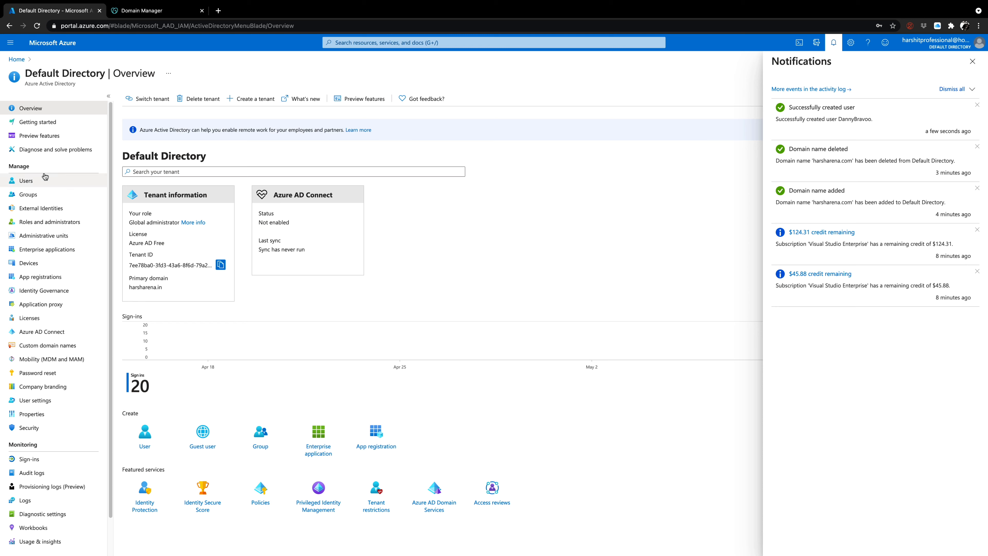
{"action": "left_click", "coordinate": [51, 181]}
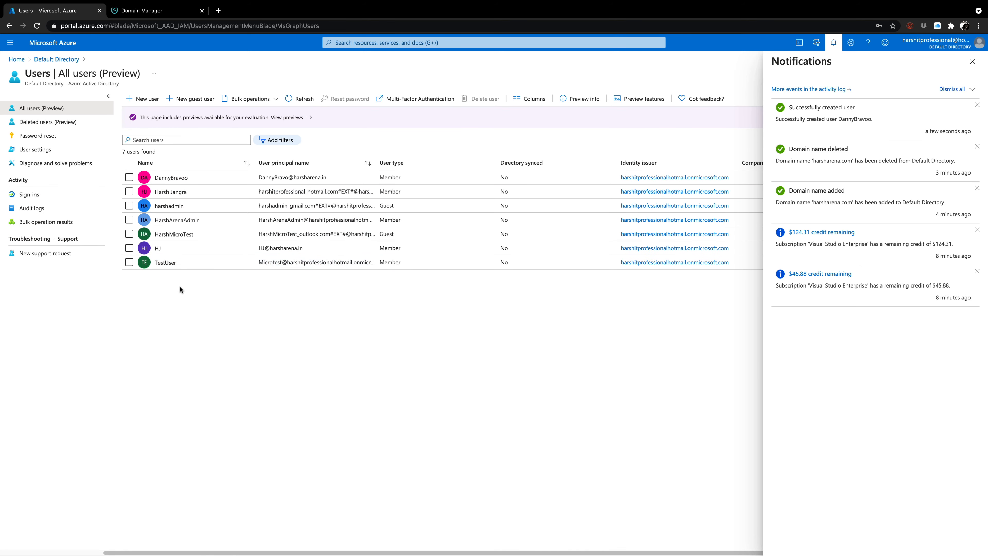
Open the newly created member's Profile page from the All users list.
{"action": "left_click", "coordinate": [128, 178]}
{"action": "left_click", "coordinate": [972, 61]}
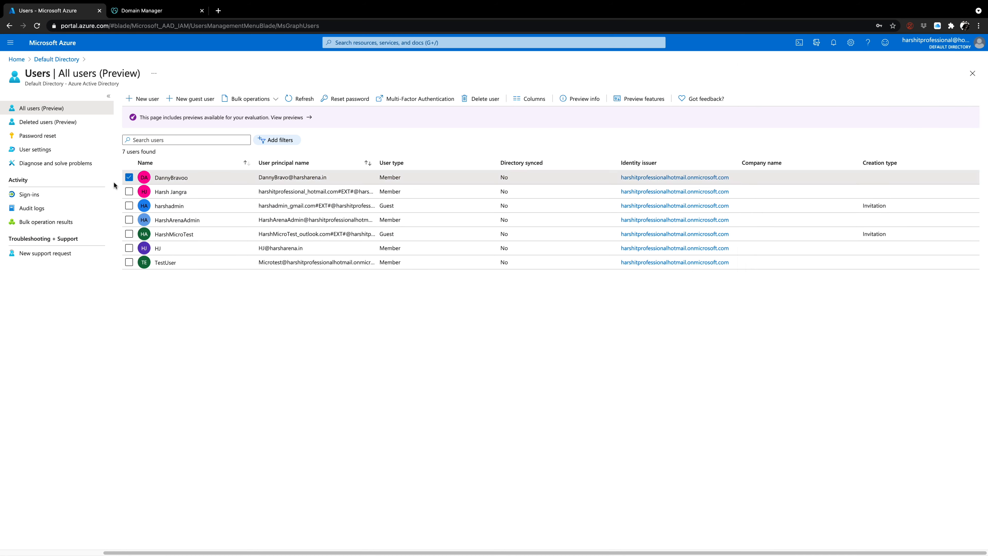
{"action": "left_click", "coordinate": [170, 177]}
{"action": "left_click", "coordinate": [167, 179]}
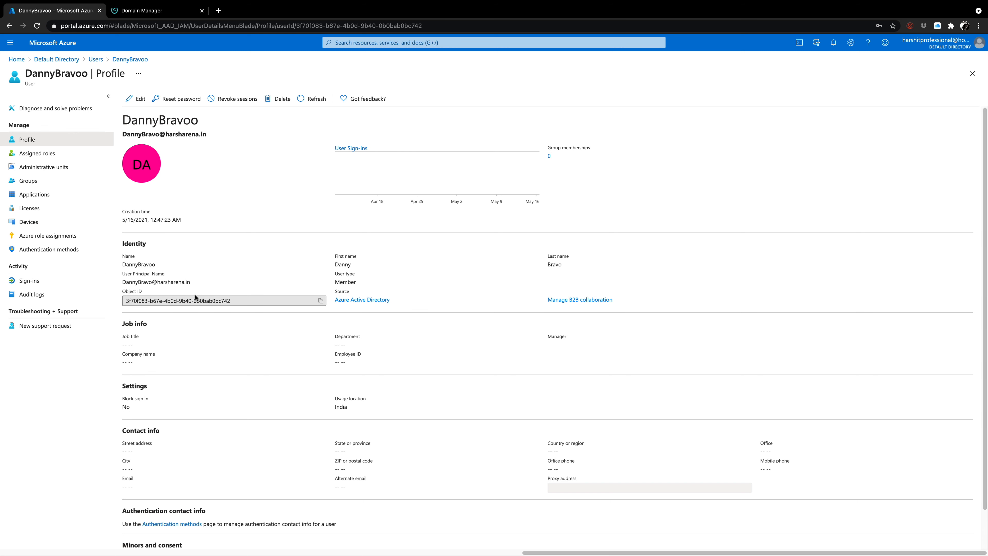
Edit the user's profile, set Age group to Adult, and save it.
{"action": "left_click", "coordinate": [233, 300]}
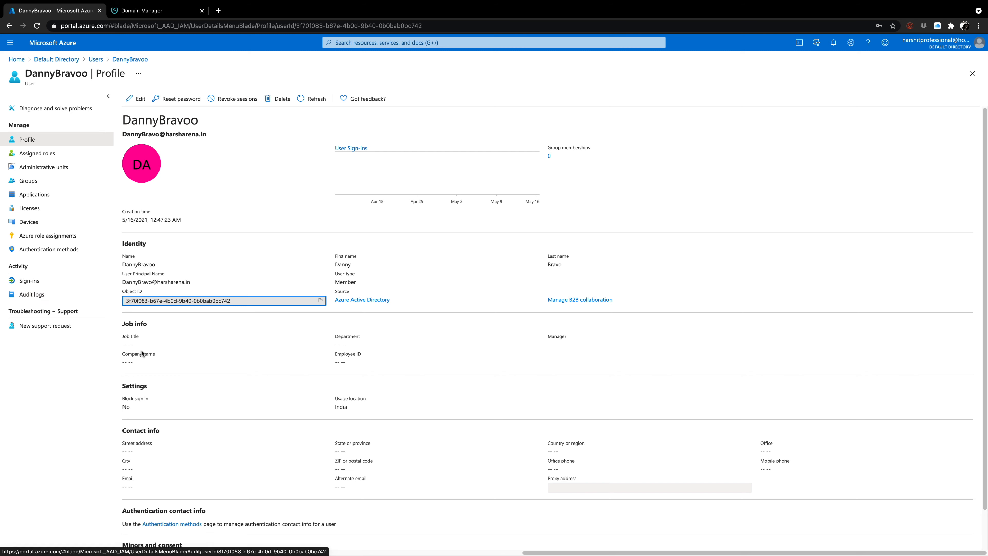
{"action": "scroll", "coordinate": [157, 373], "scroll_direction": "down", "scroll_amount": 1}
{"action": "scroll", "coordinate": [158, 351], "scroll_direction": "up", "scroll_amount": 1}
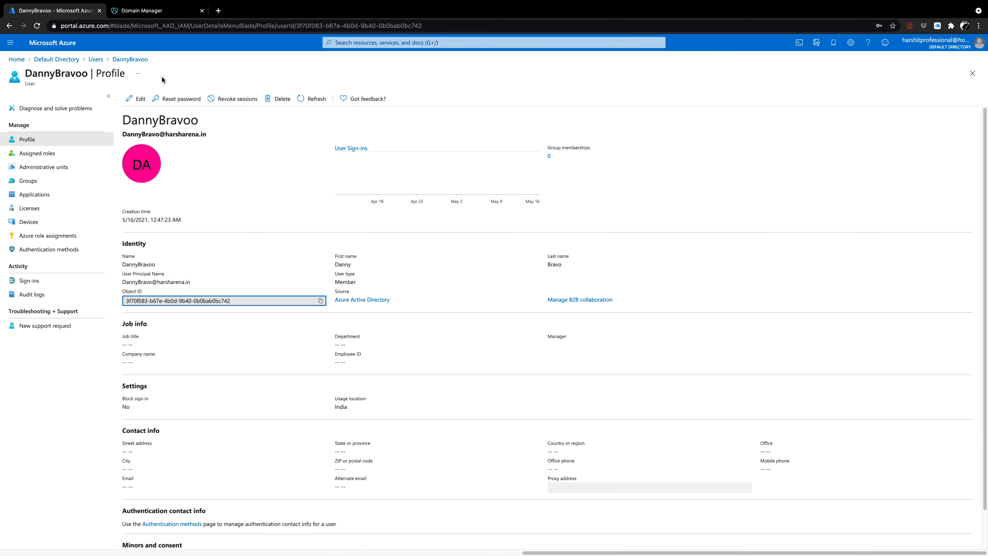
{"action": "left_click", "coordinate": [138, 101]}
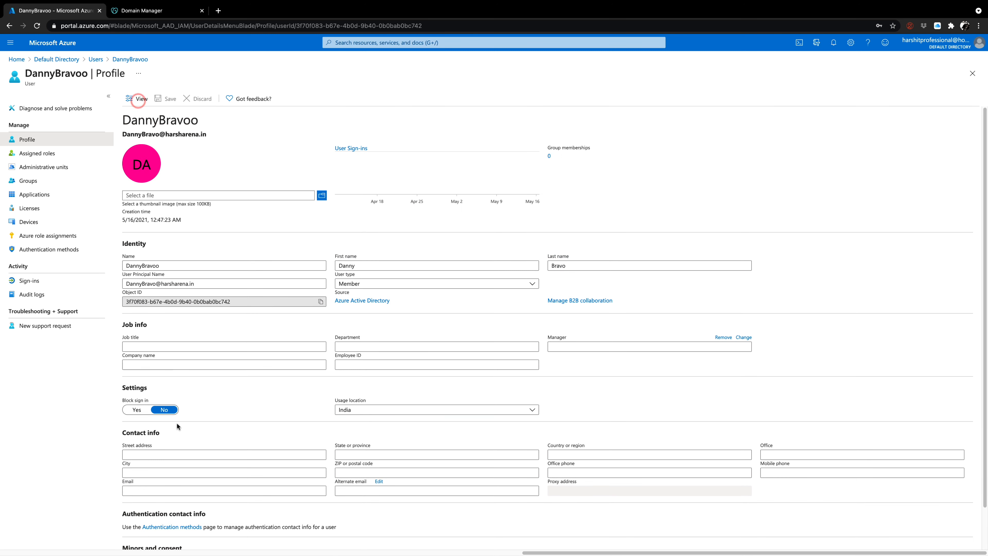
{"action": "scroll", "coordinate": [177, 413], "scroll_direction": "down", "scroll_amount": 1}
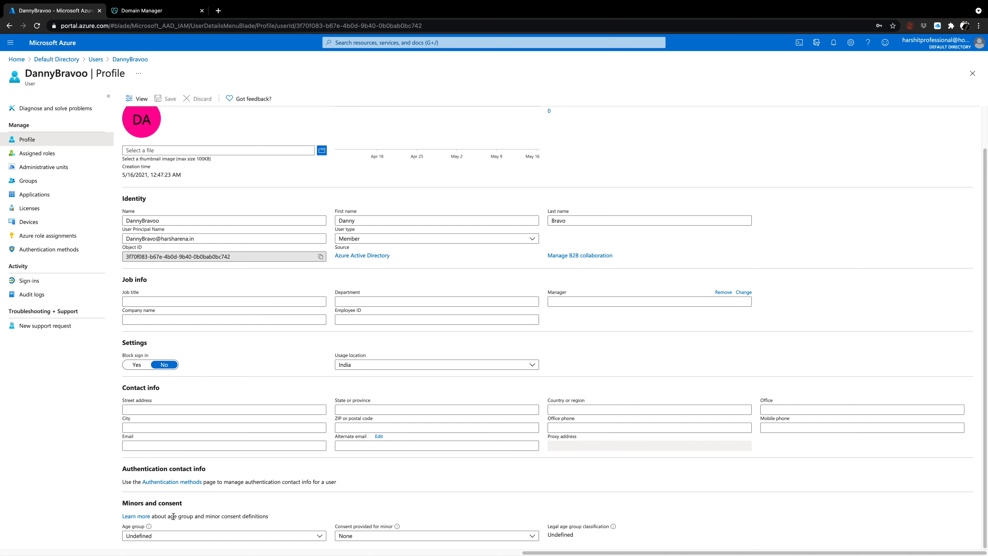
{"action": "left_click", "coordinate": [152, 536]}
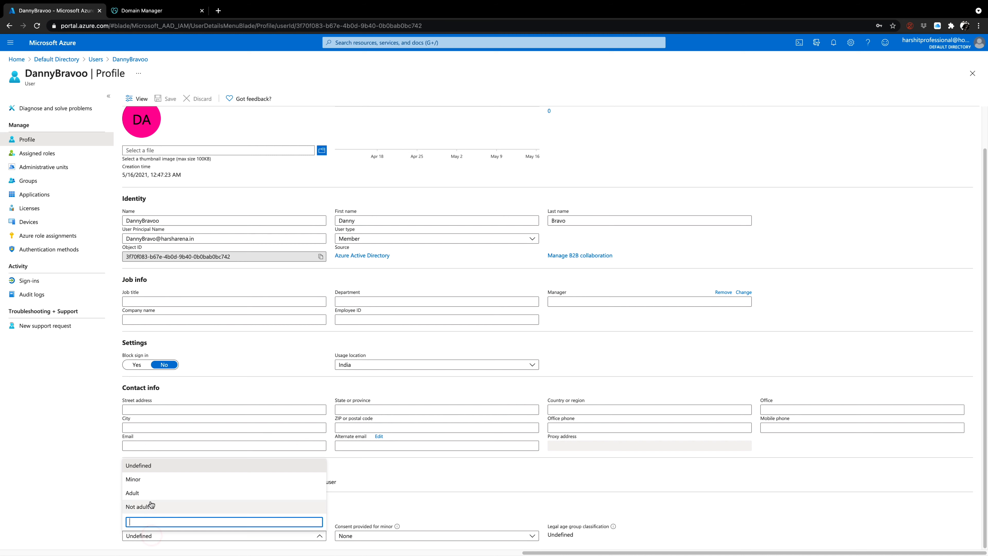
{"action": "left_click", "coordinate": [146, 493]}
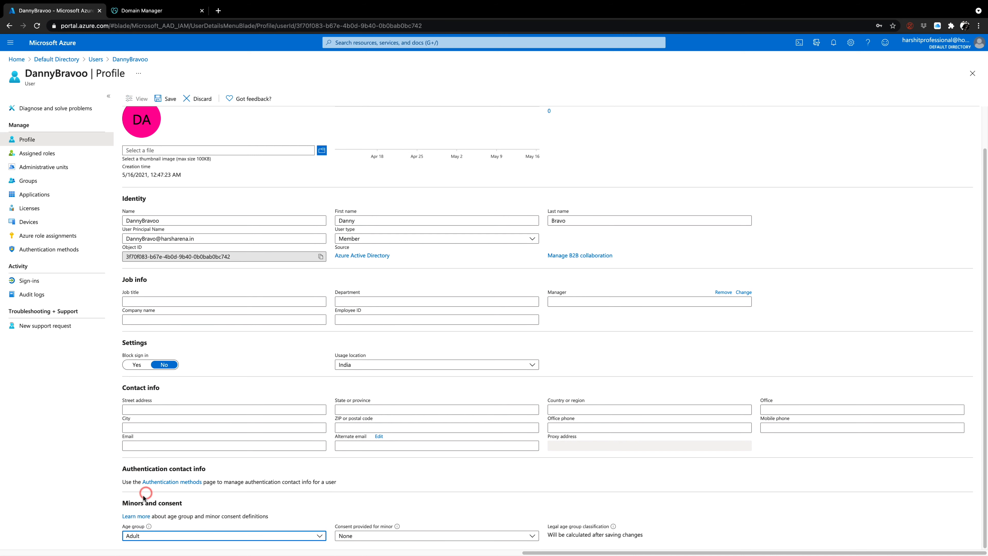
{"action": "left_click", "coordinate": [171, 99]}
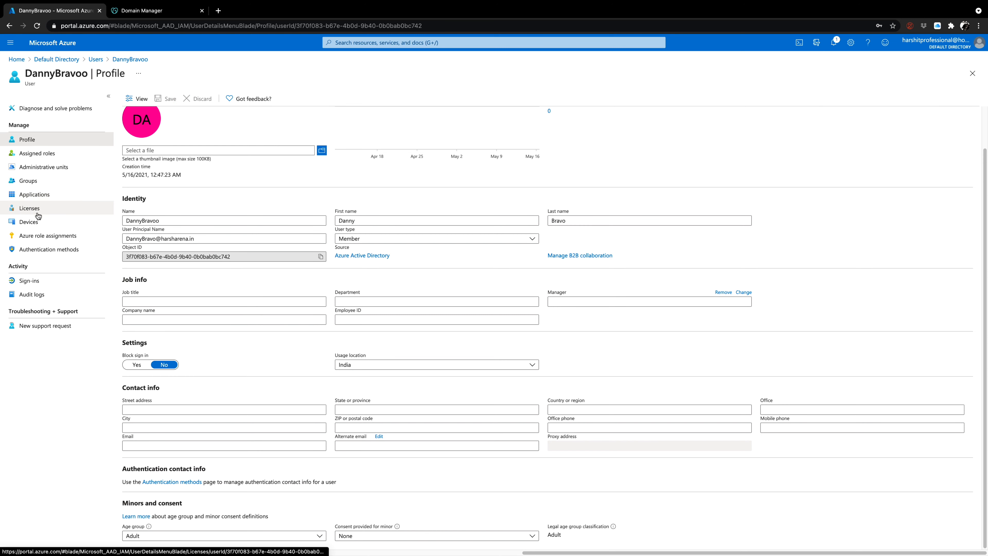
Check the user's Sign-ins, then copy their User Principal Name from the Profile page.
{"action": "left_click", "coordinate": [42, 286]}
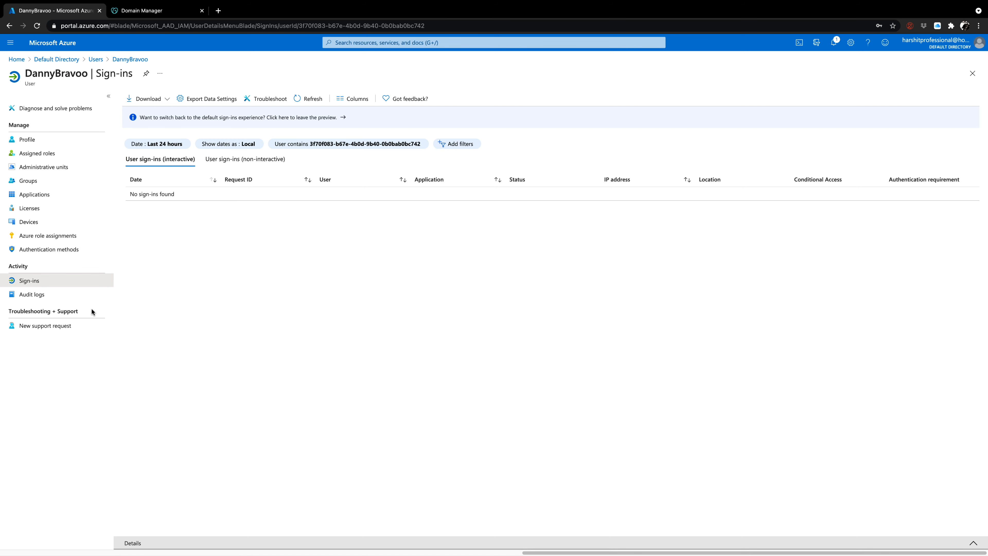
{"action": "left_click", "coordinate": [26, 140]}
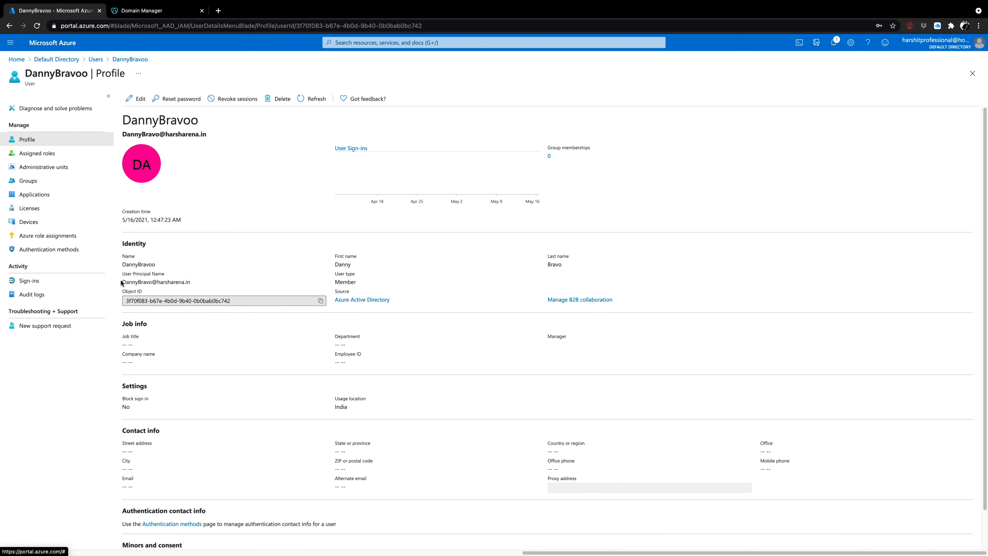
{"action": "left_click_drag", "start_coordinate": [123, 279], "coordinate": [194, 283]}
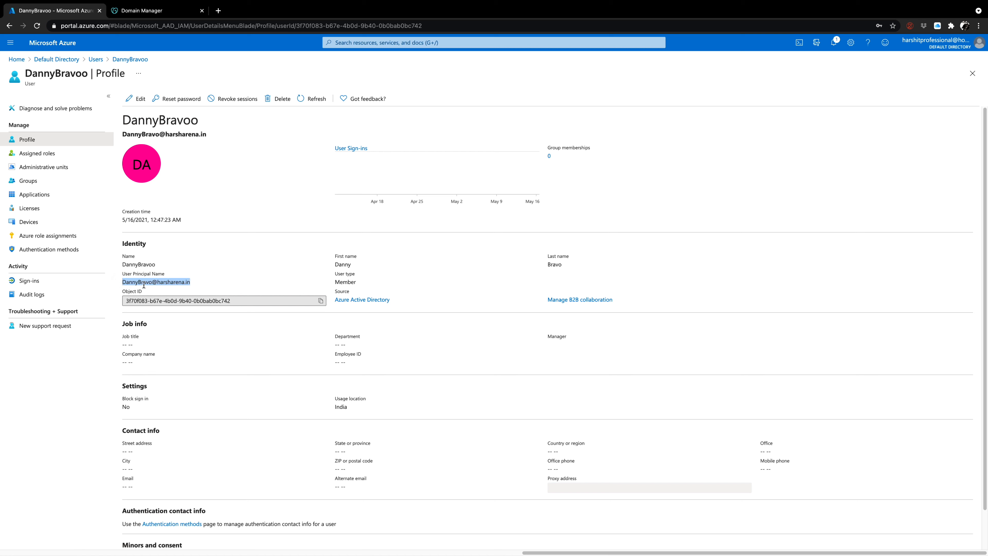
{"action": "right_click", "coordinate": [163, 282]}
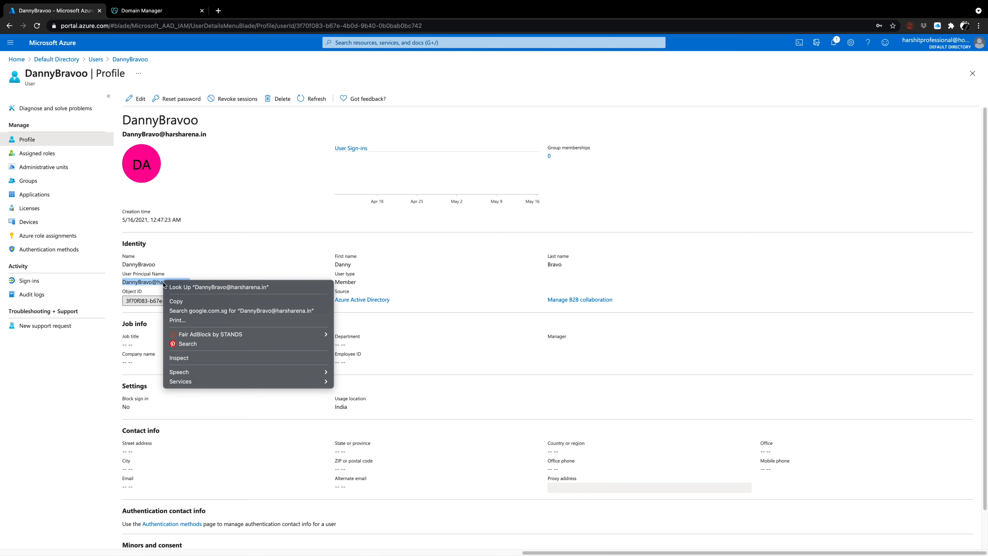
{"action": "left_click", "coordinate": [175, 301]}
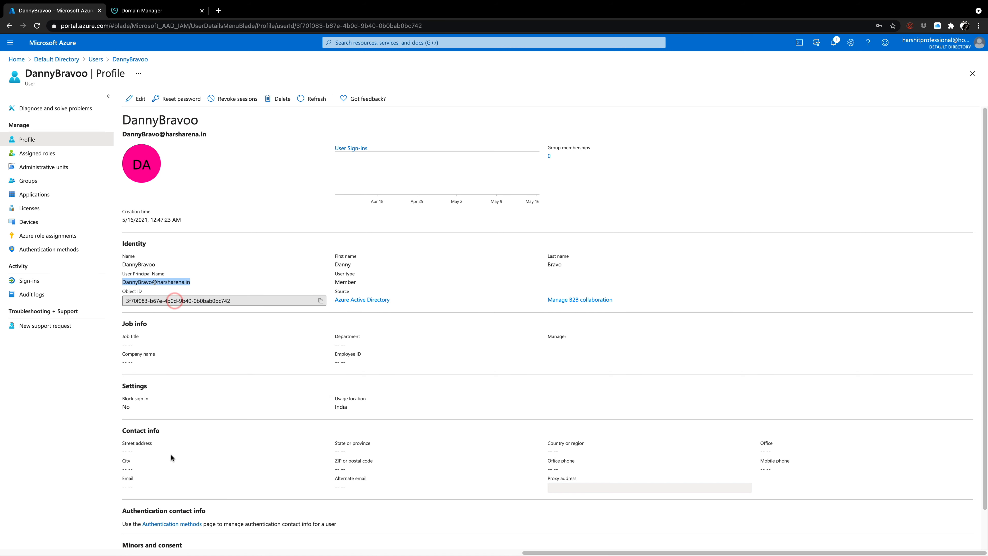
Load portal.azure.com in a new Firefox private window.
{"action": "mouse_move", "coordinate": [229, 526]}
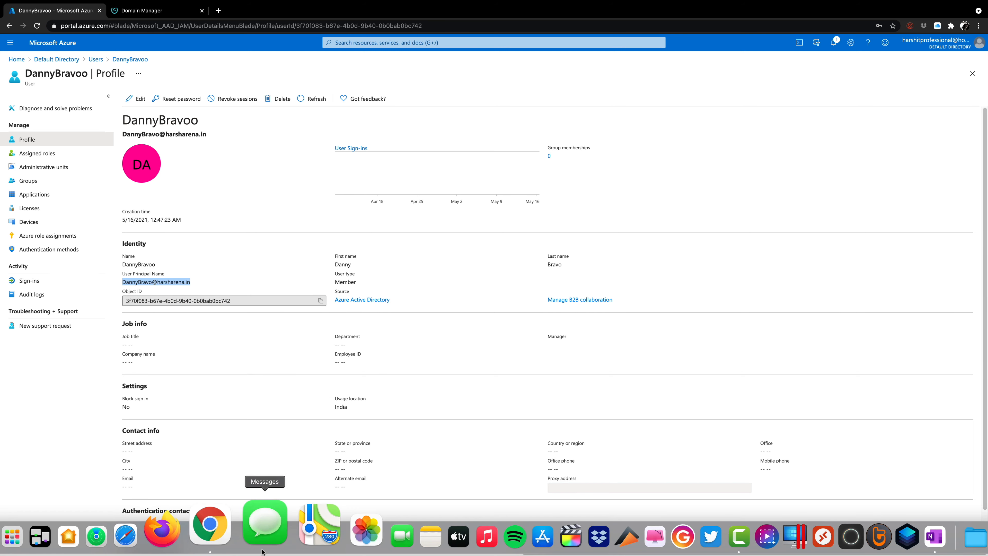
{"action": "left_click", "coordinate": [210, 523]}
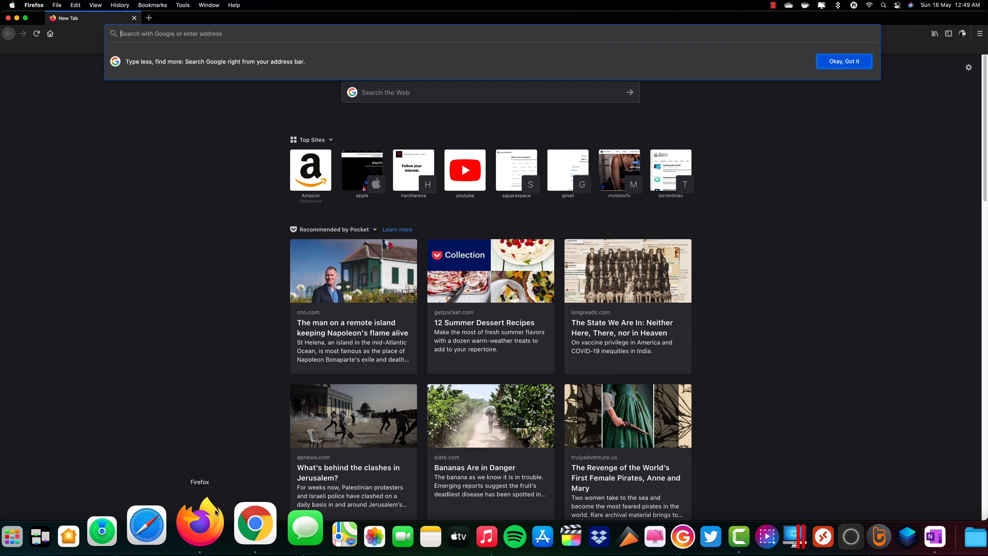
{"action": "right_click", "coordinate": [209, 526]}
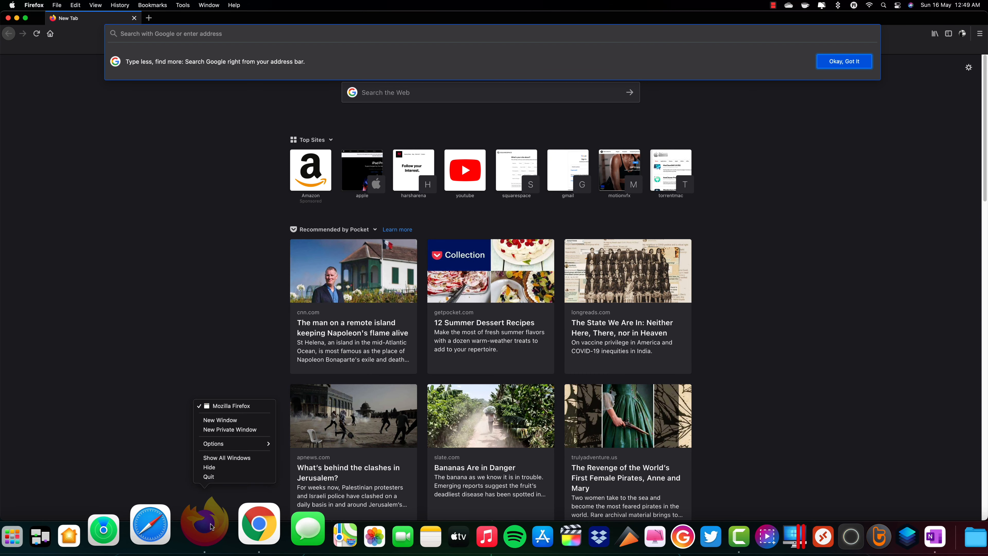
{"action": "left_click", "coordinate": [229, 429]}
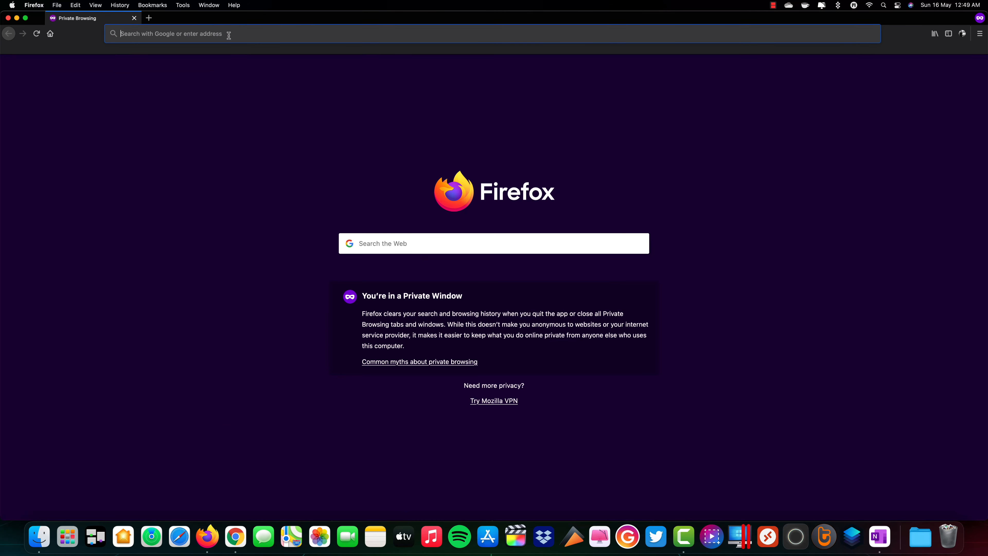
{"action": "type", "text": "portal."}
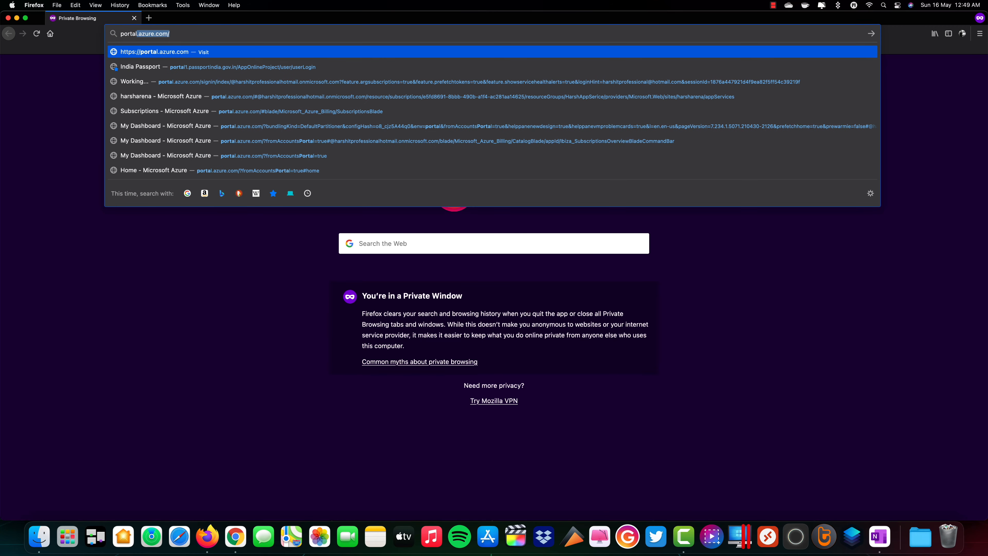
{"action": "type", "text": "azure.com"}
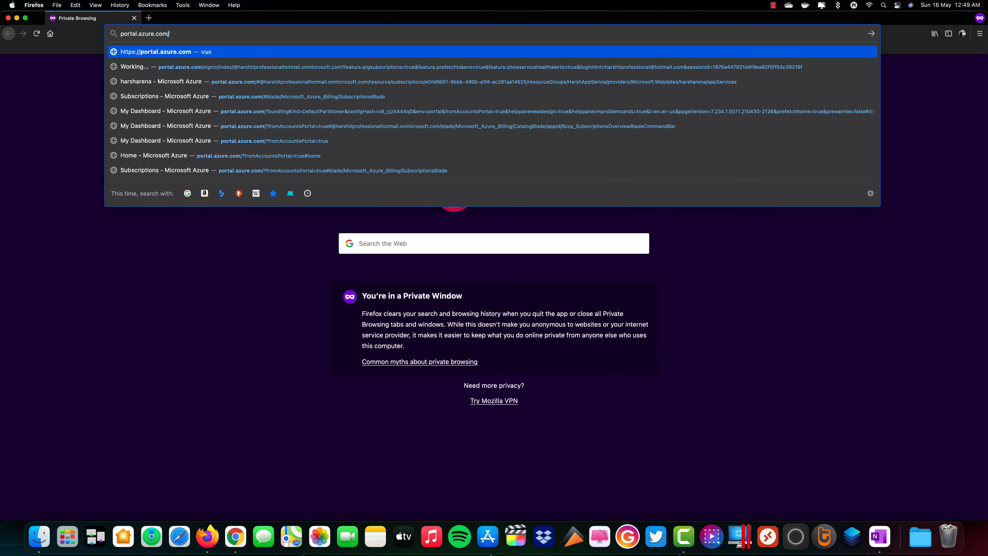
{"action": "key", "text": "Return"}
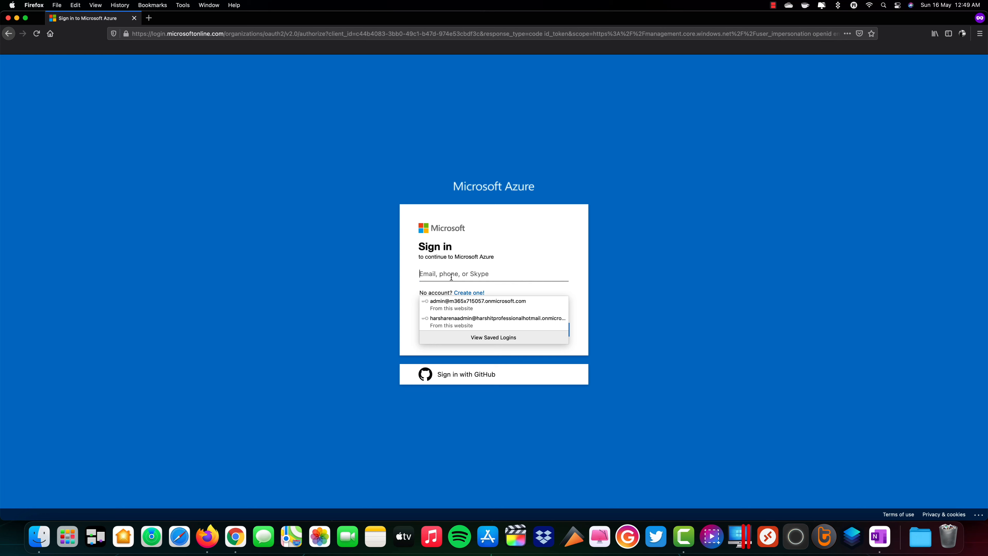
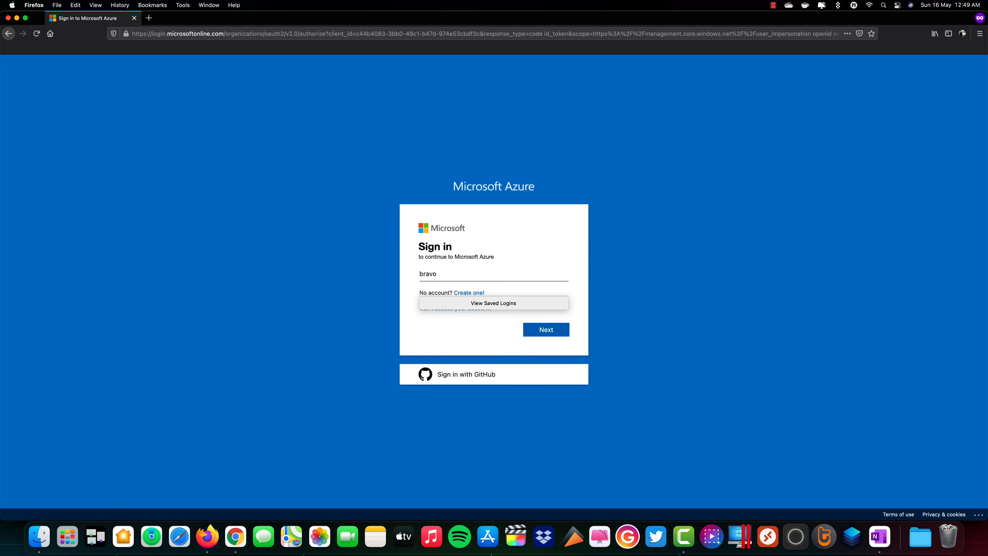
Sign in with the new user's e-mail and initial password.
{"action": "key", "text": "BackSpace"}
{"action": "key", "text": "BackSpace"}
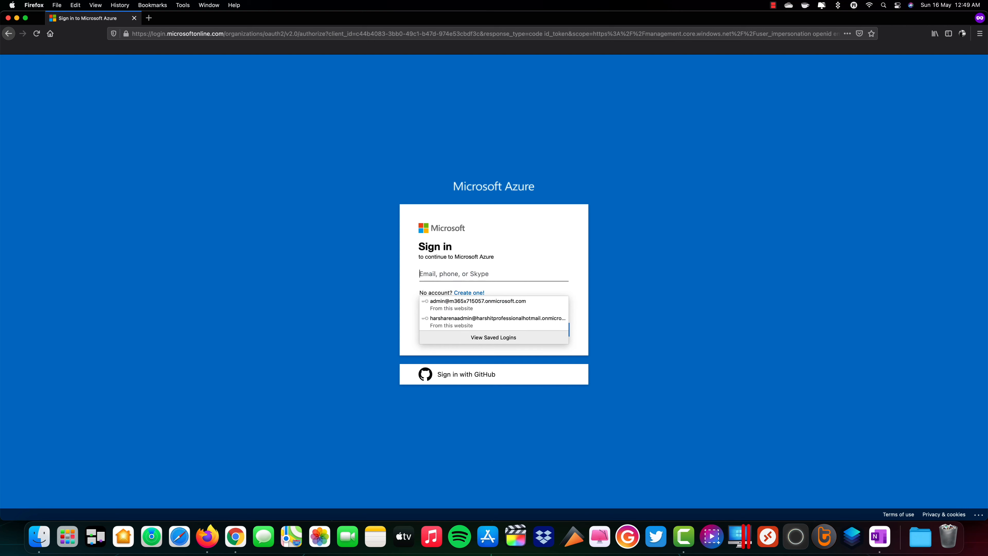
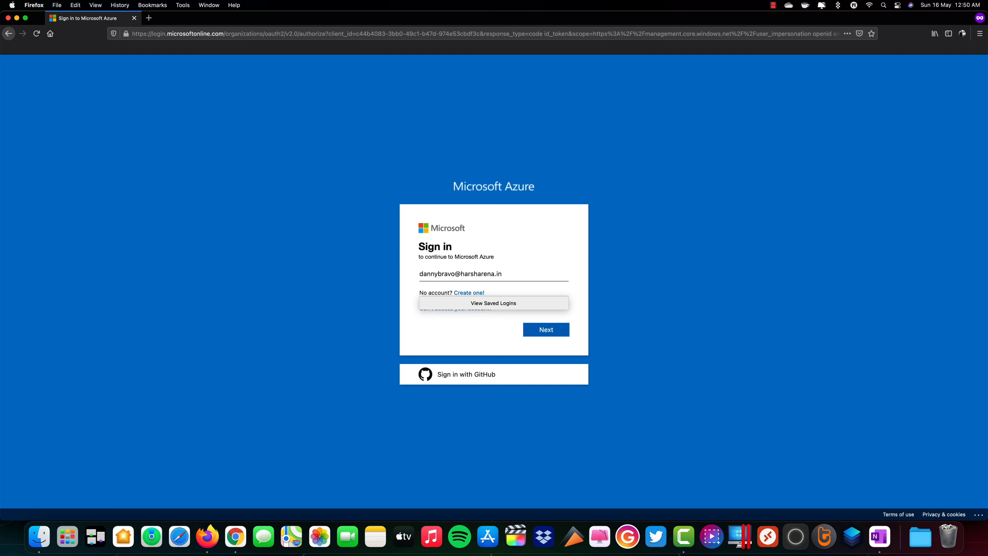
{"action": "left_click", "coordinate": [548, 329]}
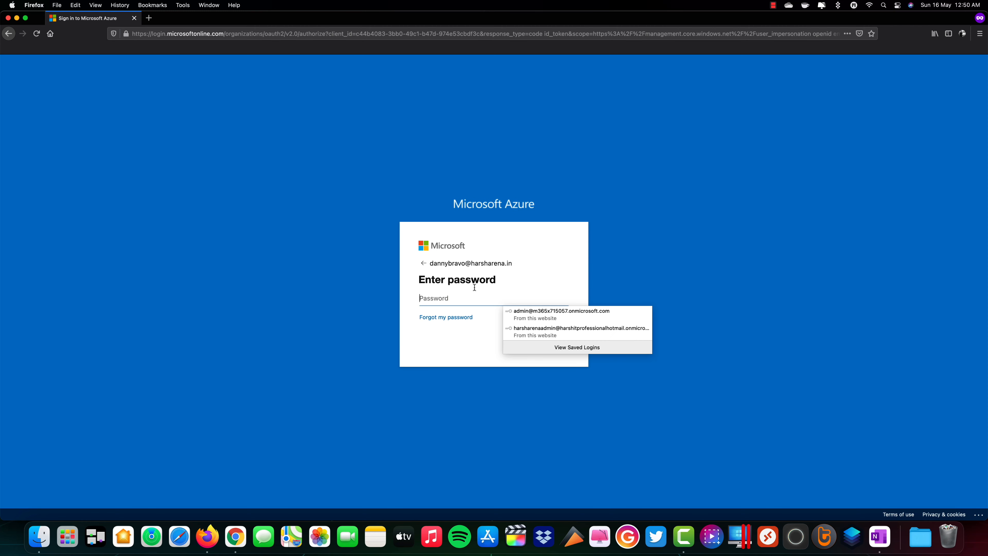
{"action": "type", "text": "••"}
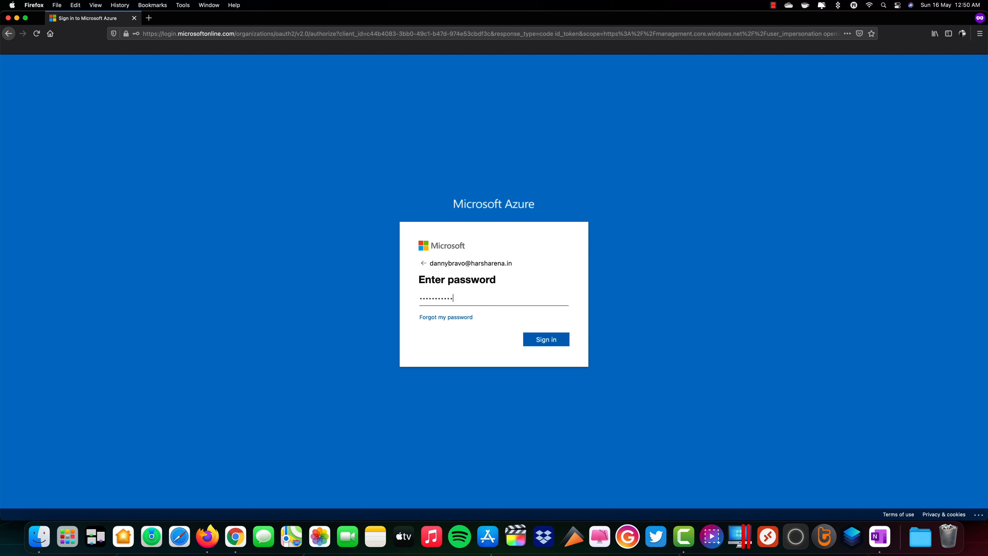
{"action": "left_click", "coordinate": [541, 342]}
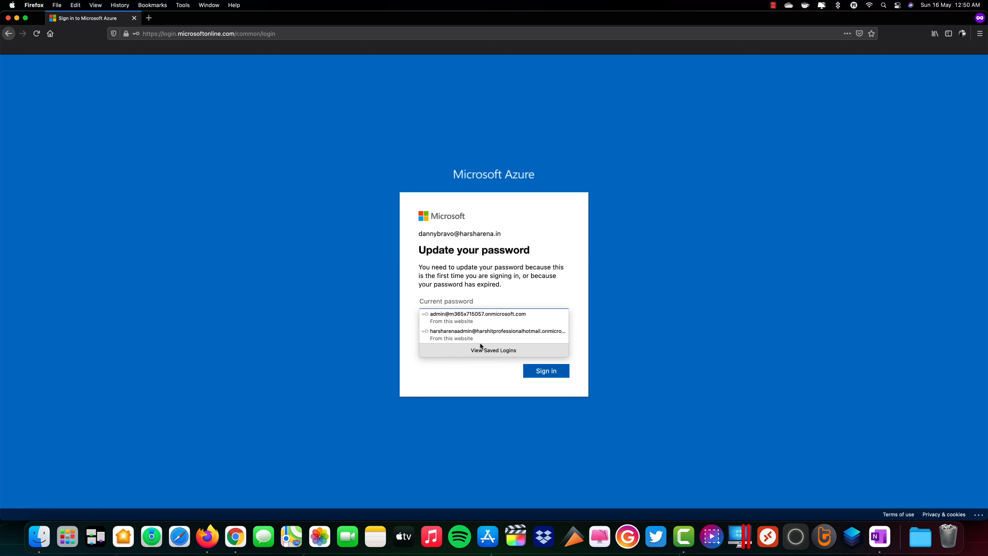
Fill in the current, new and confirmation passwords and submit the change.
{"action": "left_click", "coordinate": [460, 301]}
{"action": "type", "text": "••"}
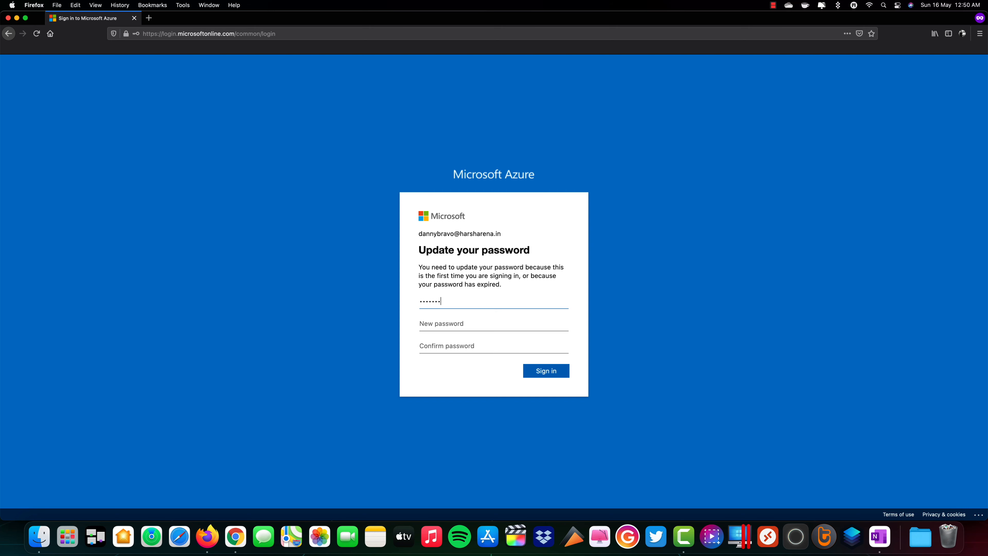
{"action": "left_click", "coordinate": [480, 324]}
{"action": "type", "text": "••"}
{"action": "left_click", "coordinate": [482, 345]}
{"action": "type", "text": "•"}
{"action": "key", "text": "BackSpace"}
{"action": "type", "text": "••"}
{"action": "left_click", "coordinate": [541, 373]}
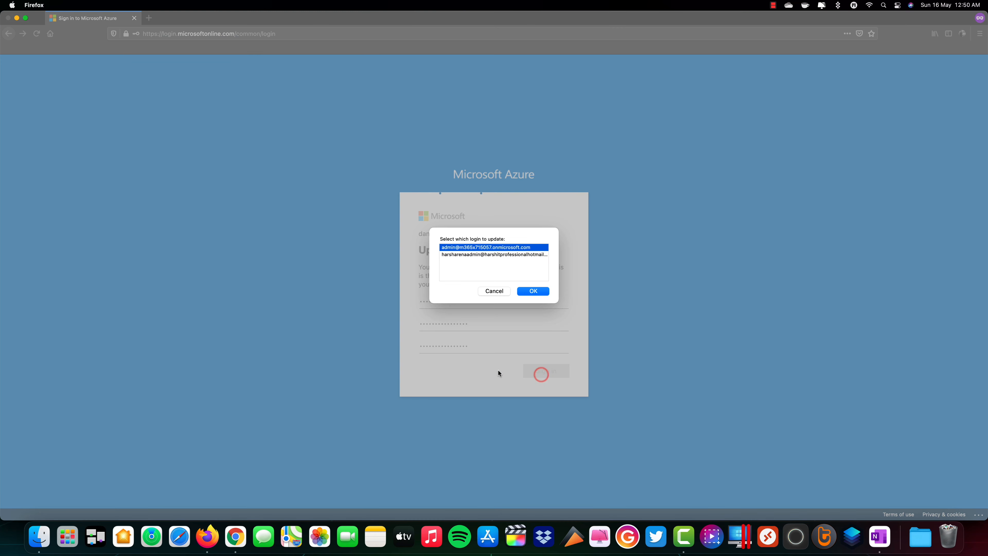
Dismiss the browser's login popup, re-enter the current password, and resubmit.
{"action": "left_click", "coordinate": [499, 291]}
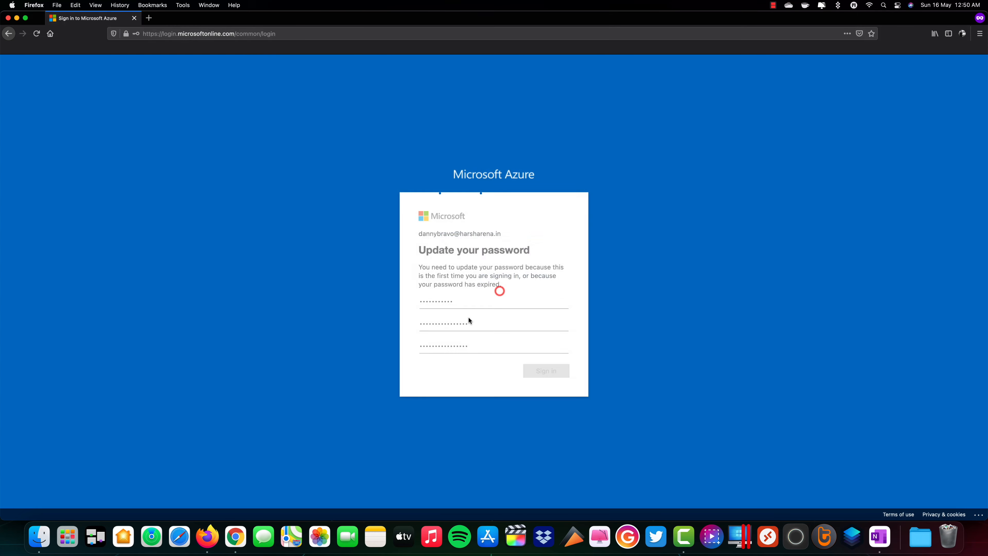
{"action": "left_click", "coordinate": [468, 311]}
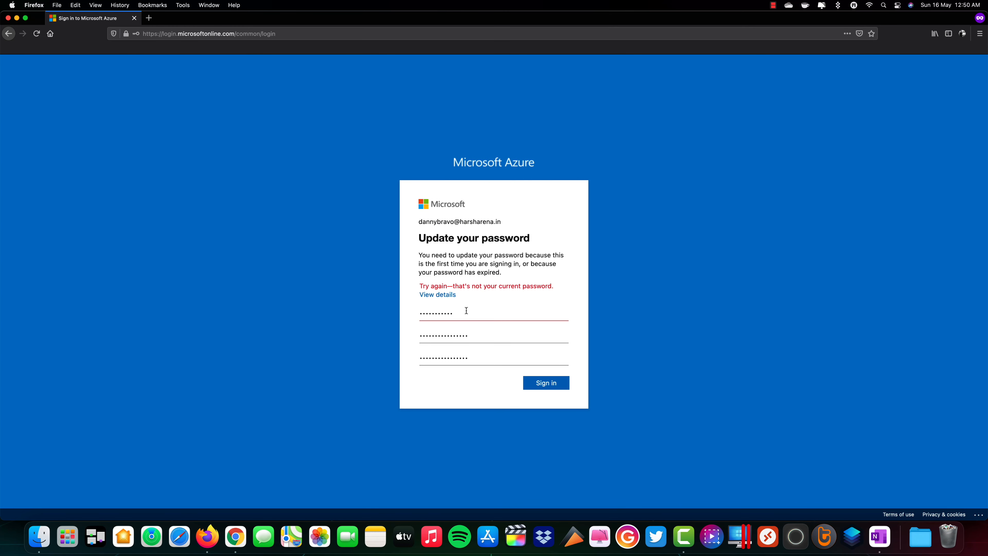
{"action": "double_click", "coordinate": [466, 314]}
{"action": "type", "text": "••"}
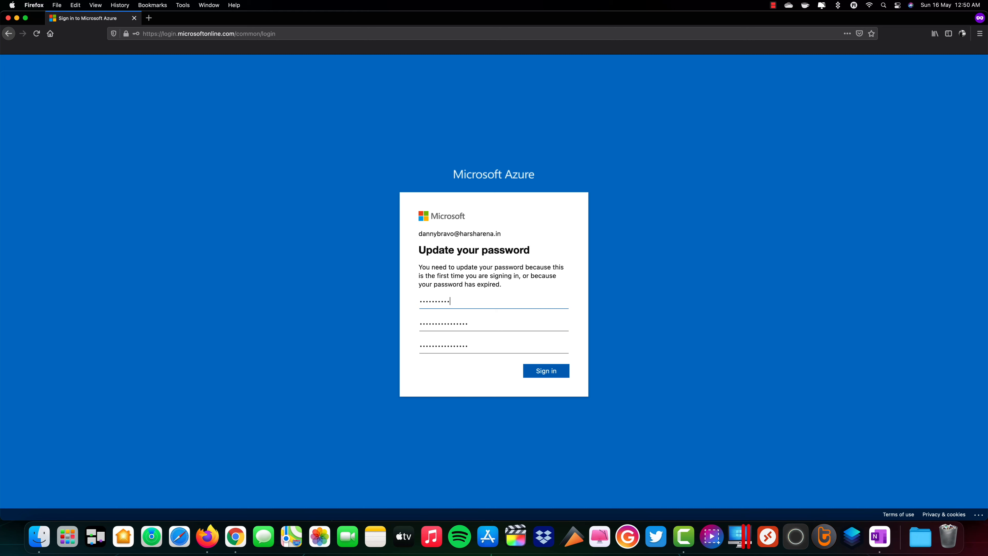
{"action": "left_click", "coordinate": [523, 370]}
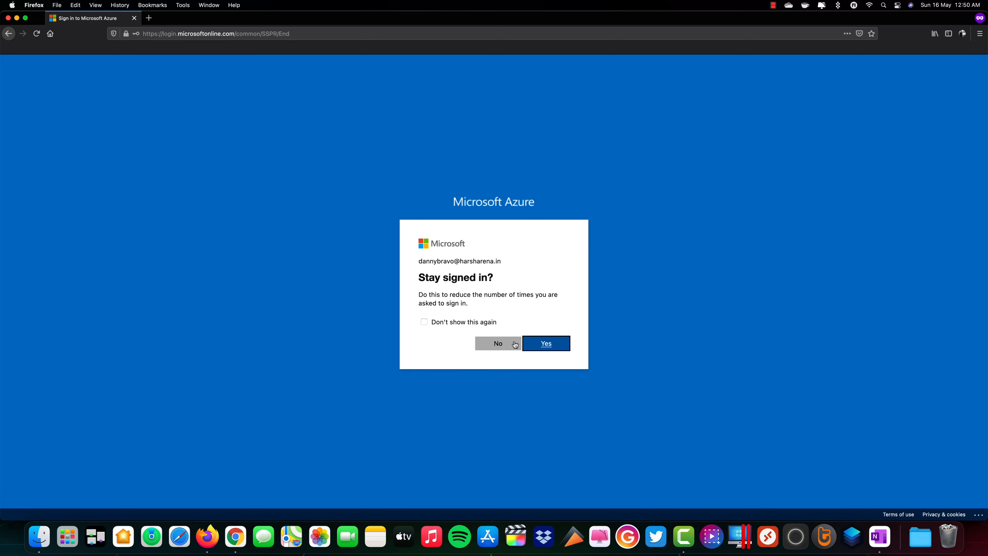
Accept Stay signed in, skip the tour, view Virtual machines, then return to Chrome.
{"action": "key", "text": "Return"}
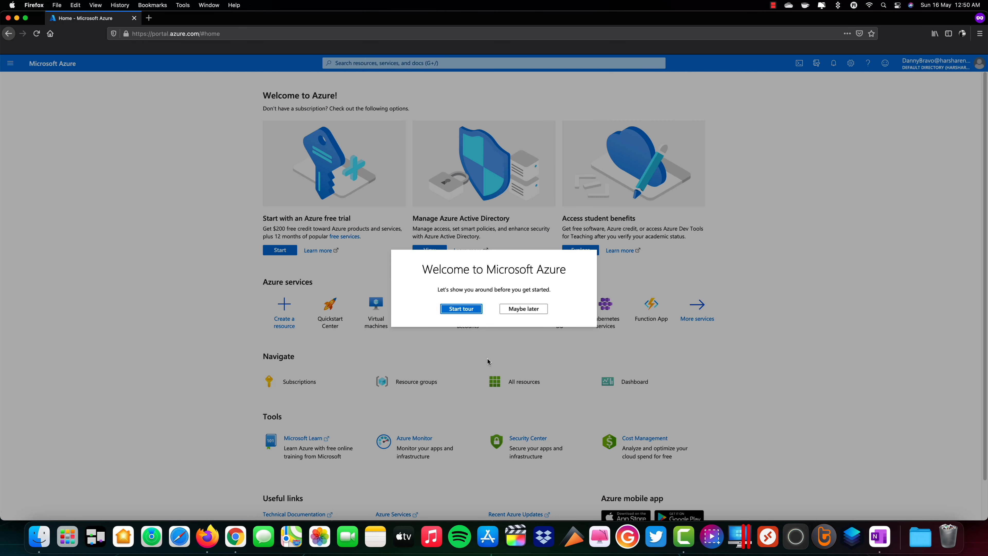
{"action": "left_click", "coordinate": [509, 310]}
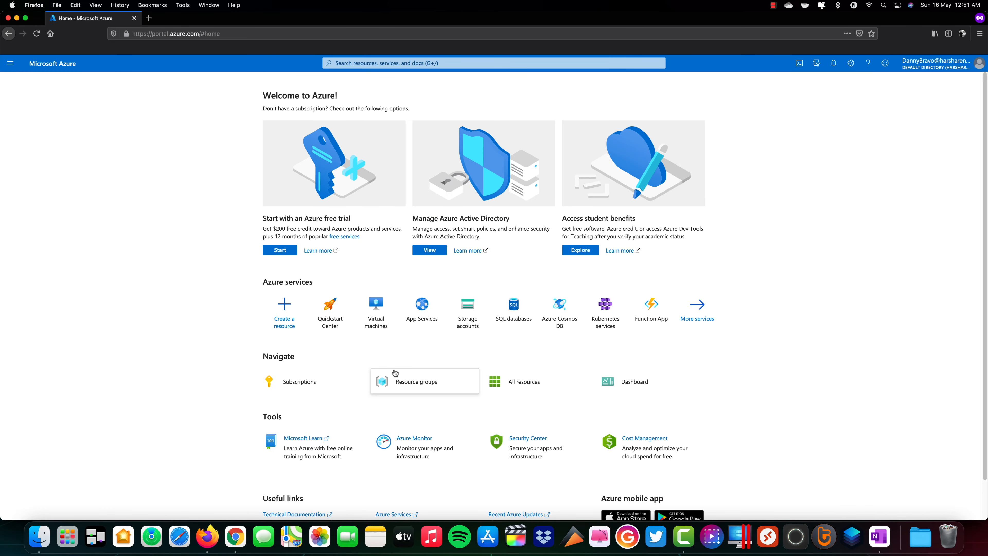
{"action": "left_click", "coordinate": [389, 311]}
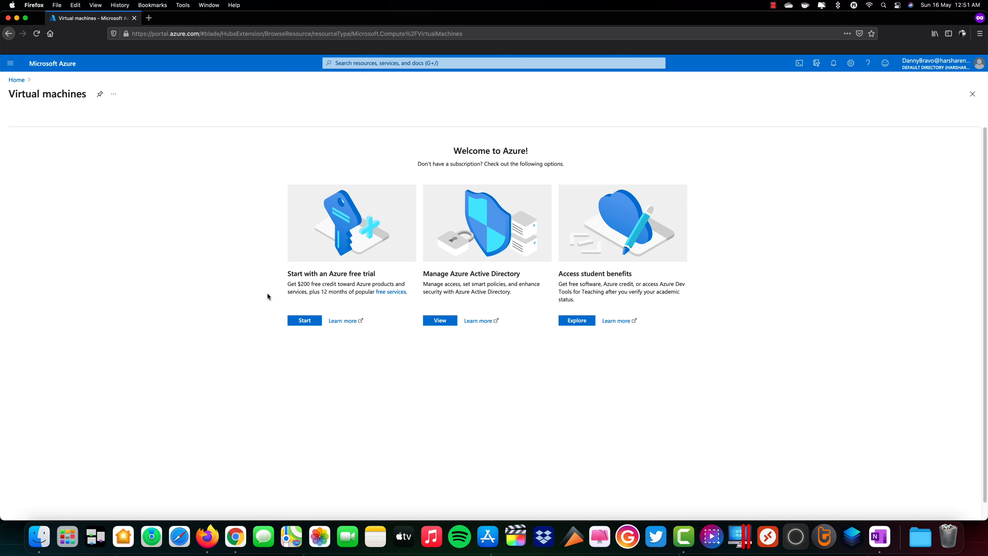
{"action": "left_click", "coordinate": [235, 534]}
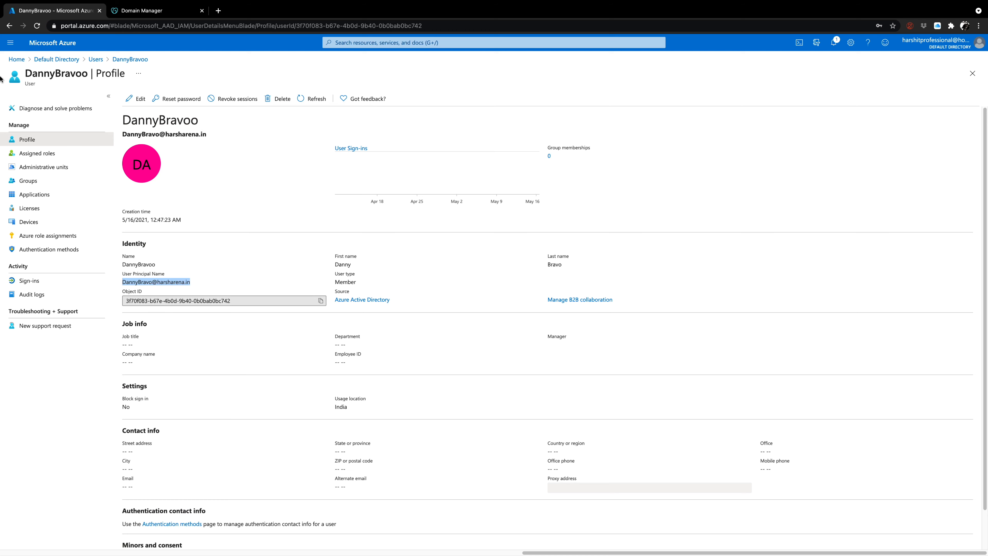
Confirm the user has no assigned roles and no sign-ins, then return to all 7 users.
{"action": "left_click", "coordinate": [39, 154]}
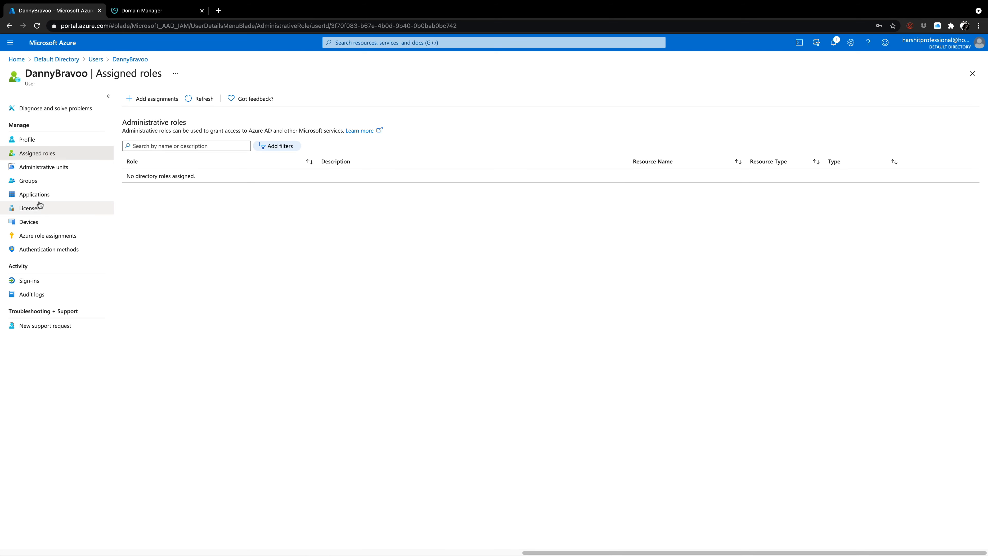
{"action": "left_click", "coordinate": [26, 287]}
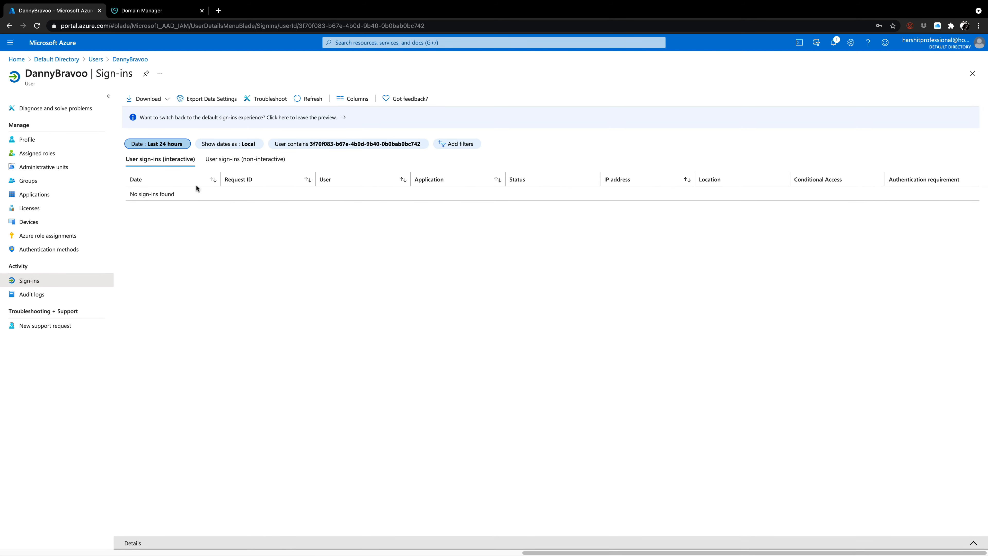
{"action": "left_click", "coordinate": [311, 99]}
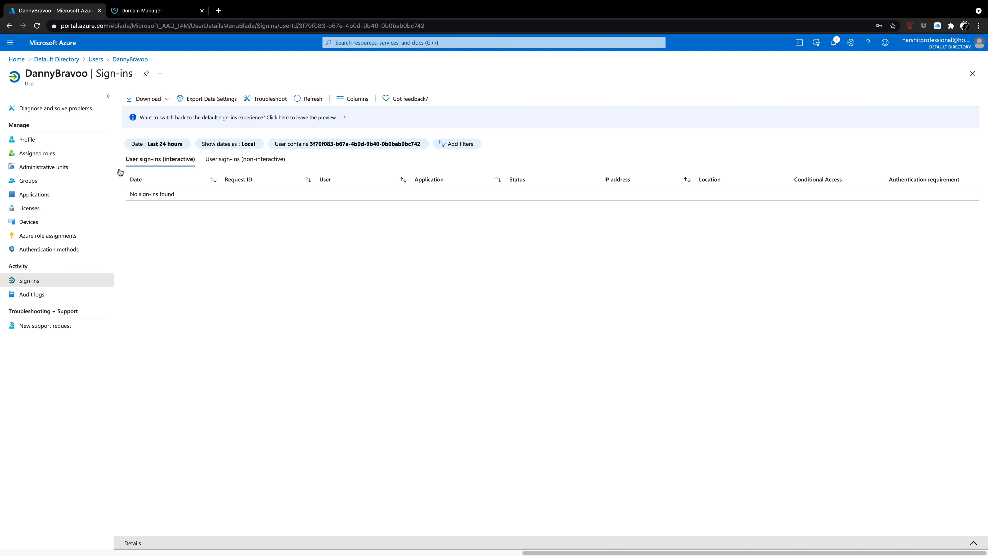
{"action": "left_click", "coordinate": [93, 59]}
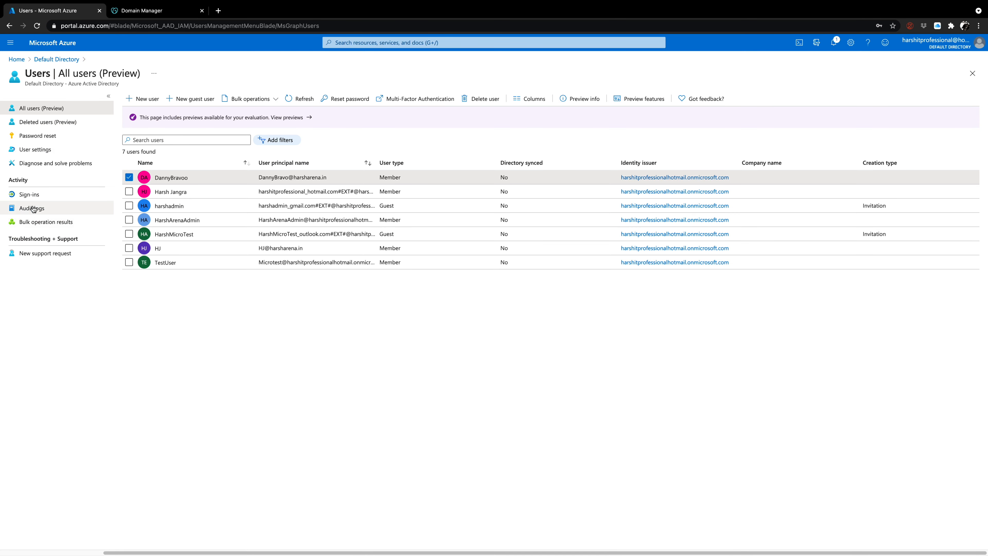
Review and refresh the directory-wide 7-day Sign-ins log, then go to the Default Directory overview.
{"action": "left_click", "coordinate": [34, 196]}
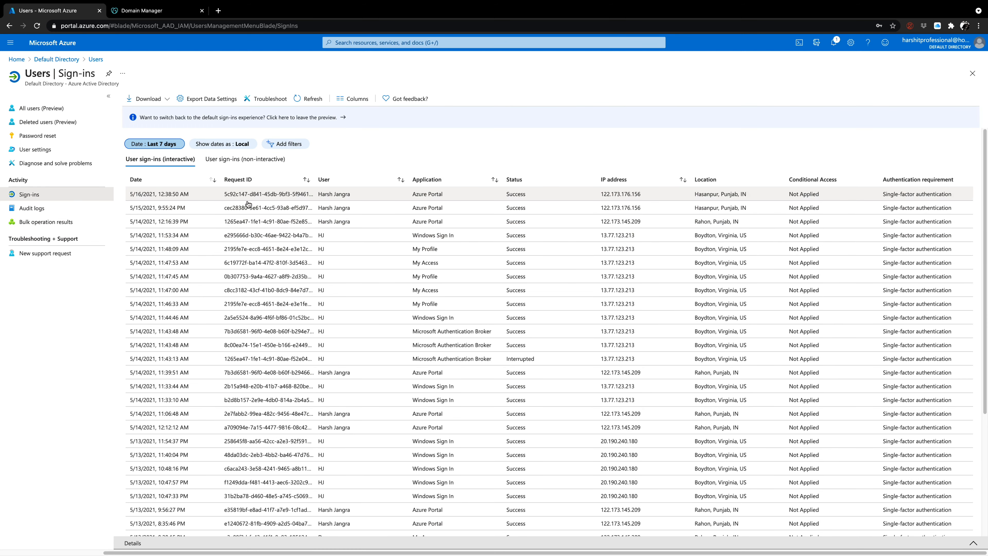
{"action": "scroll", "coordinate": [355, 261], "scroll_direction": "down", "scroll_amount": 1}
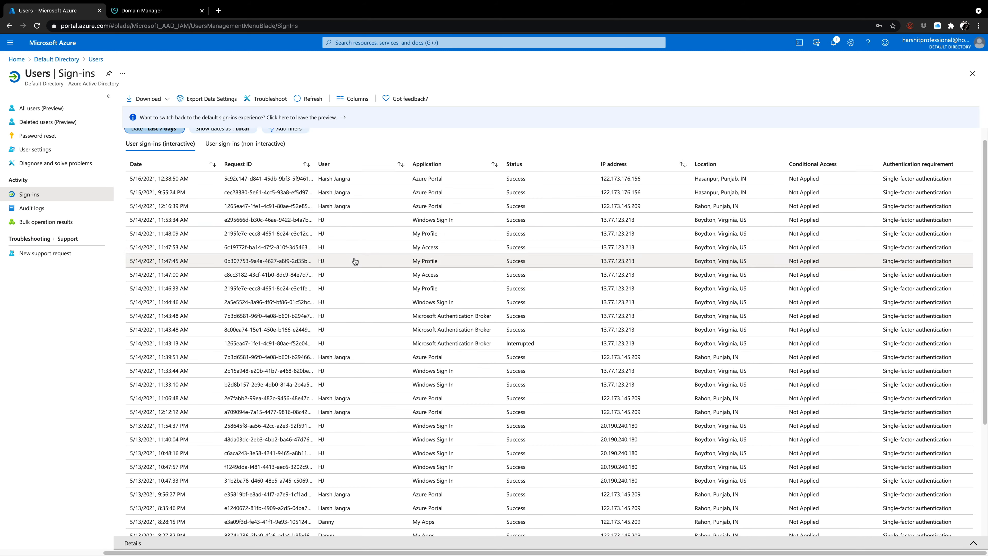
{"action": "scroll", "coordinate": [344, 281], "scroll_direction": "down", "scroll_amount": 4}
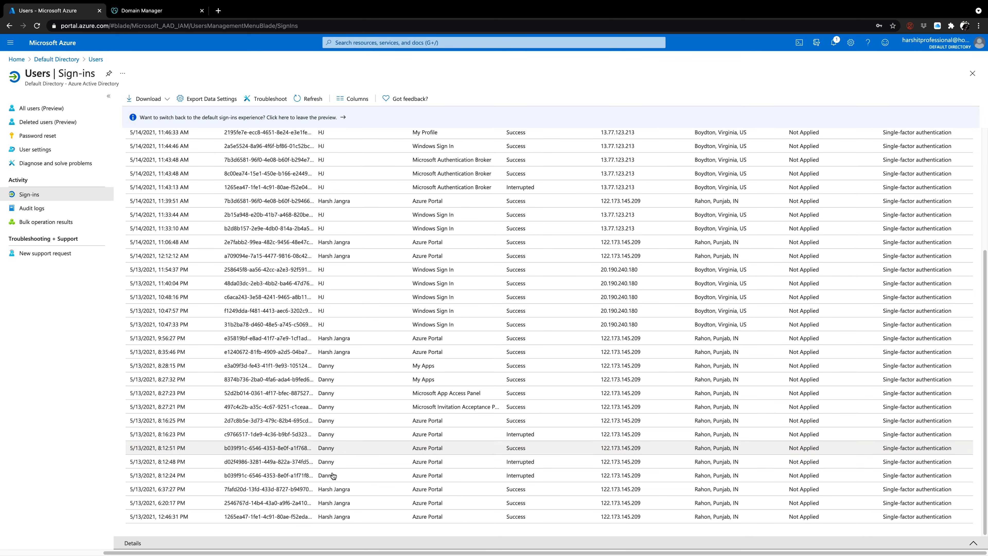
{"action": "scroll", "coordinate": [332, 467], "scroll_direction": "up", "scroll_amount": 5}
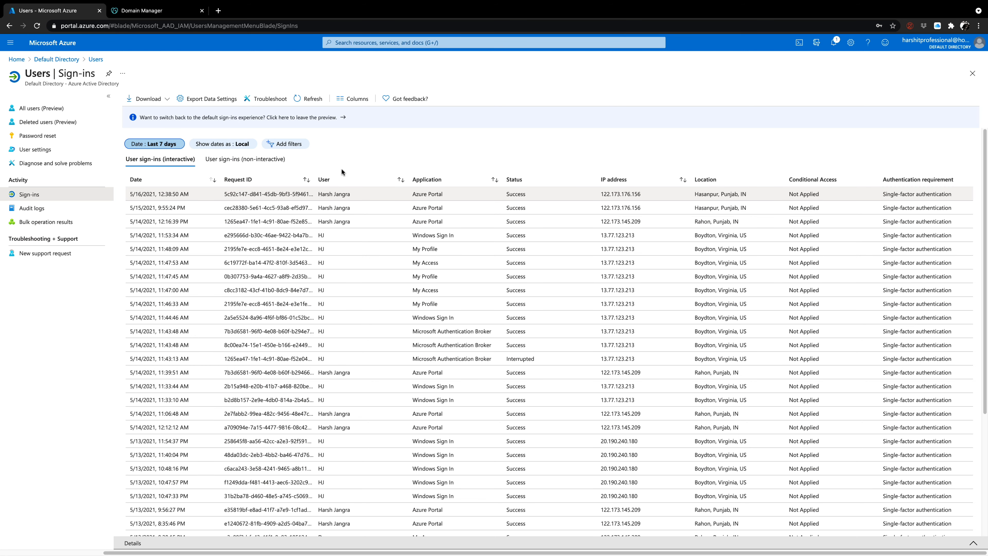
{"action": "left_click", "coordinate": [313, 99]}
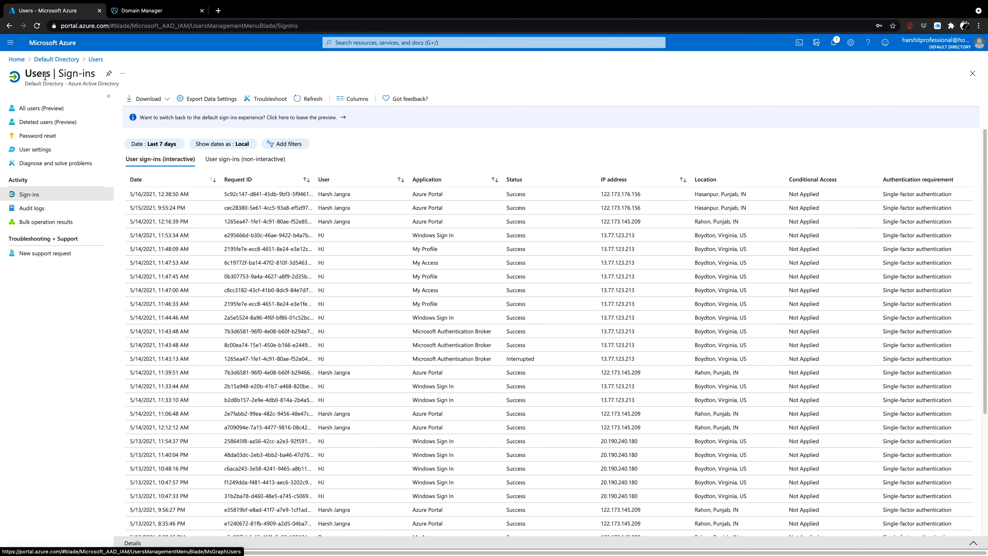
{"action": "left_click", "coordinate": [54, 61]}
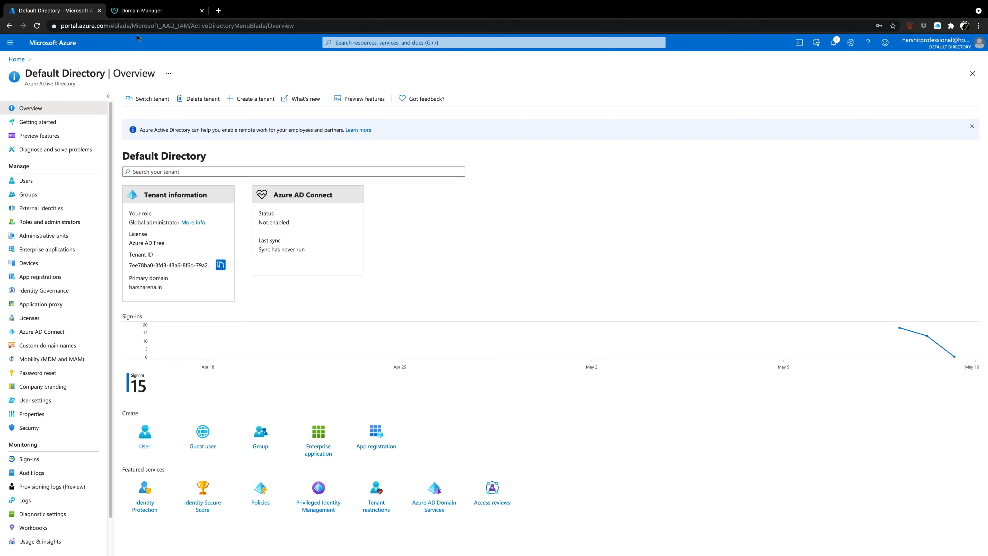
Open the HarshArenaServer VM overview via Home's Virtual machines, briefly checking Firefox.
{"action": "left_click", "coordinate": [20, 60]}
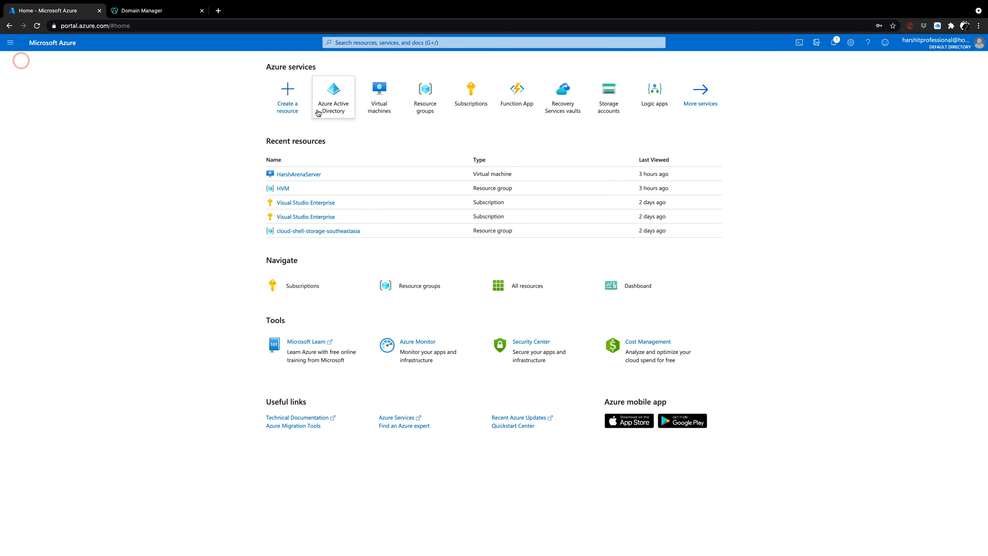
{"action": "left_click", "coordinate": [379, 103]}
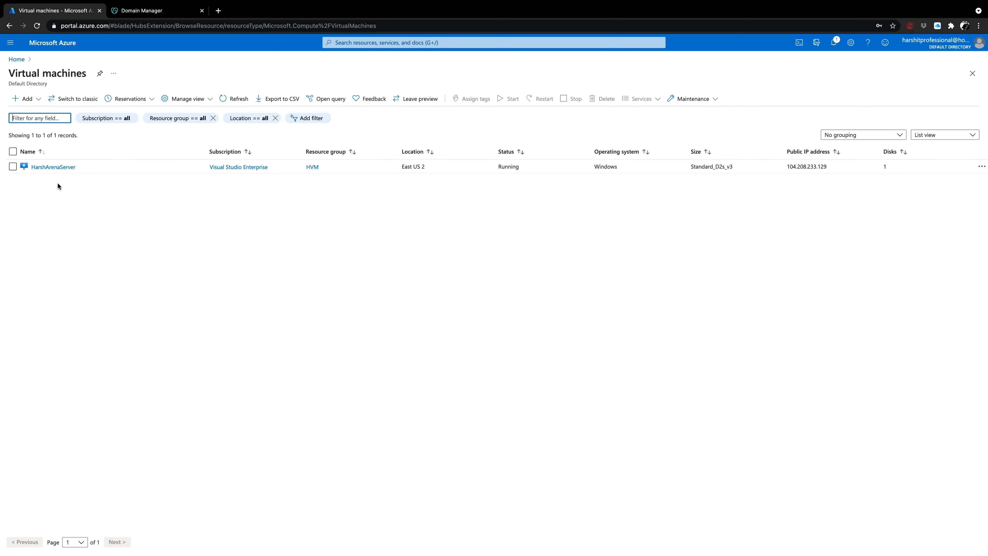
{"action": "left_click", "coordinate": [51, 169]}
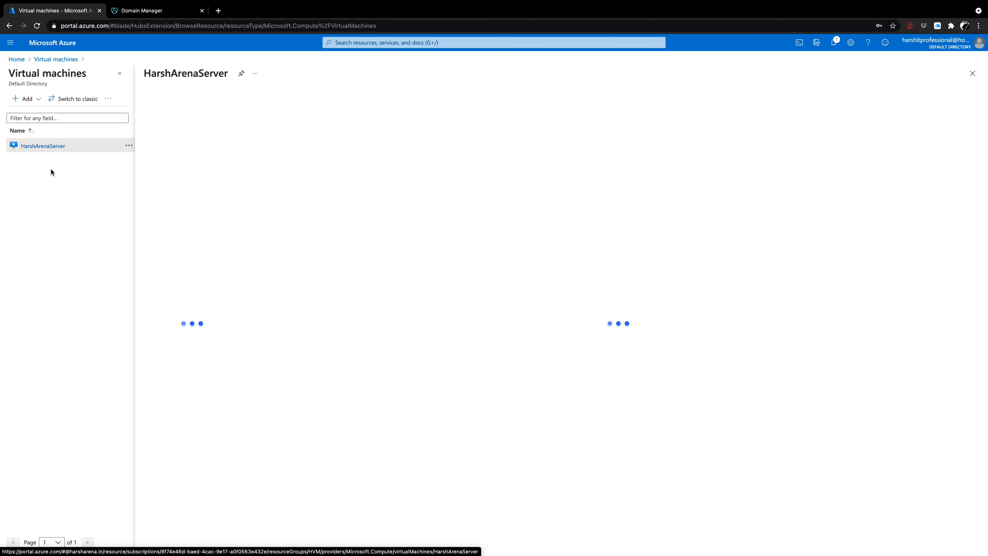
{"action": "mouse_move", "coordinate": [233, 545]}
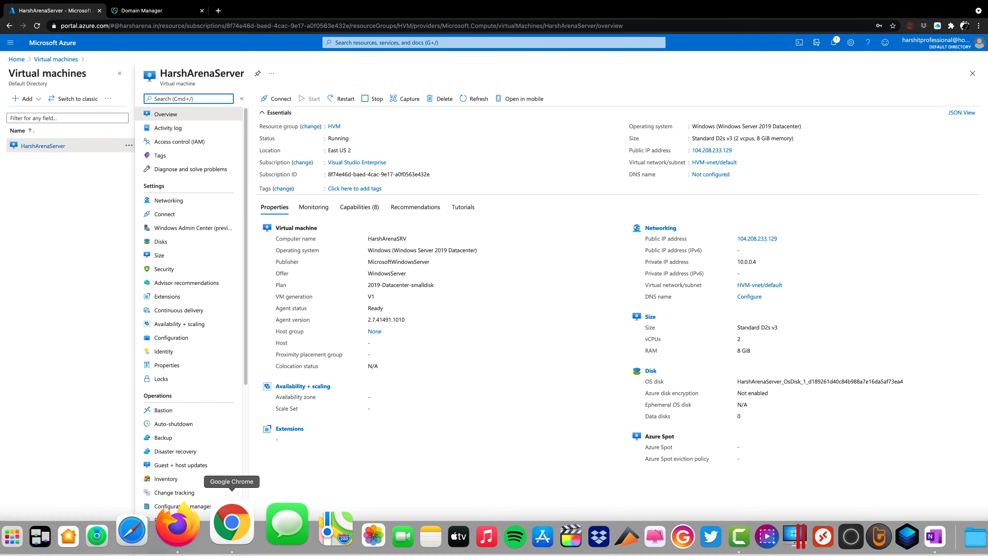
{"action": "left_click", "coordinate": [210, 534]}
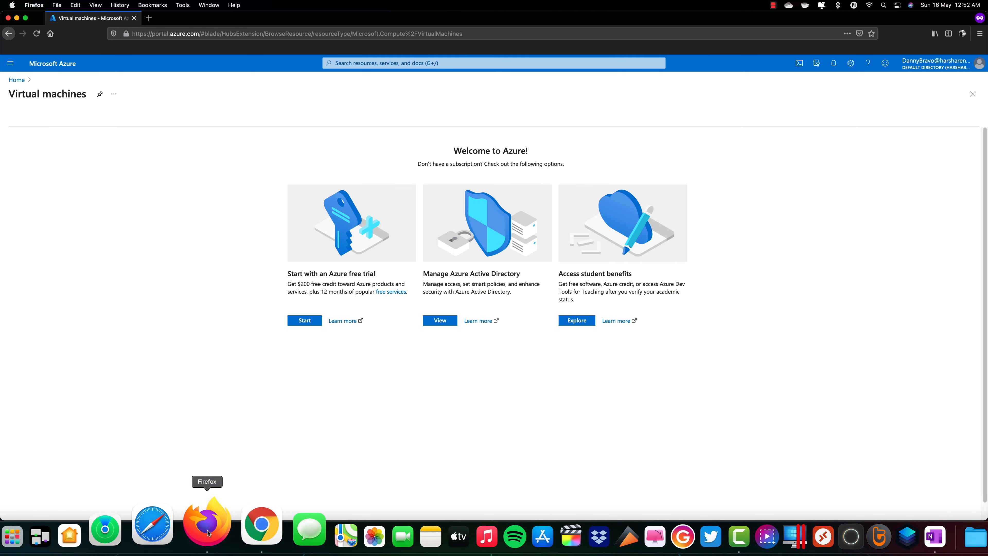
{"action": "left_click", "coordinate": [233, 528]}
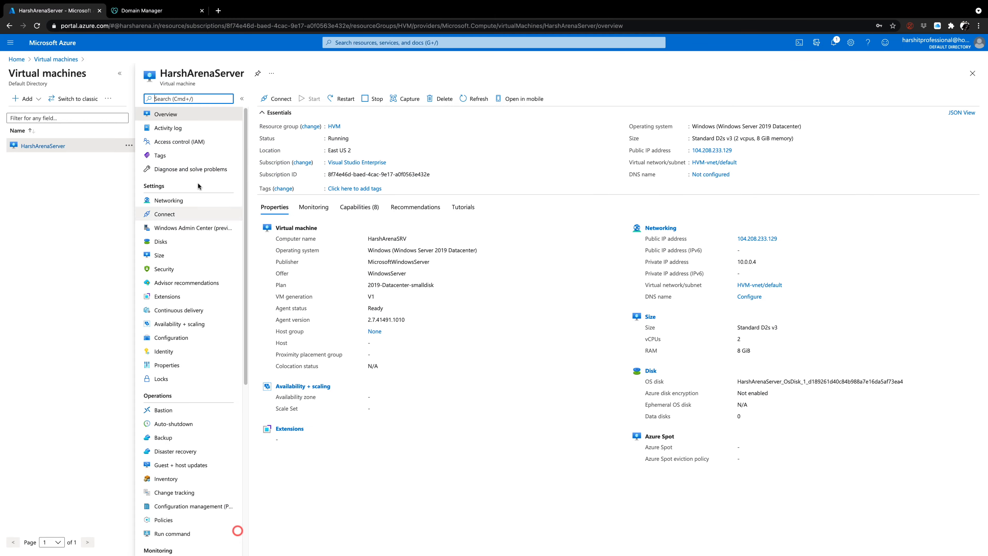
Assign the new user the Owner role on HarshArenaServer, then check the notifications for confirmation.
{"action": "left_click", "coordinate": [180, 142]}
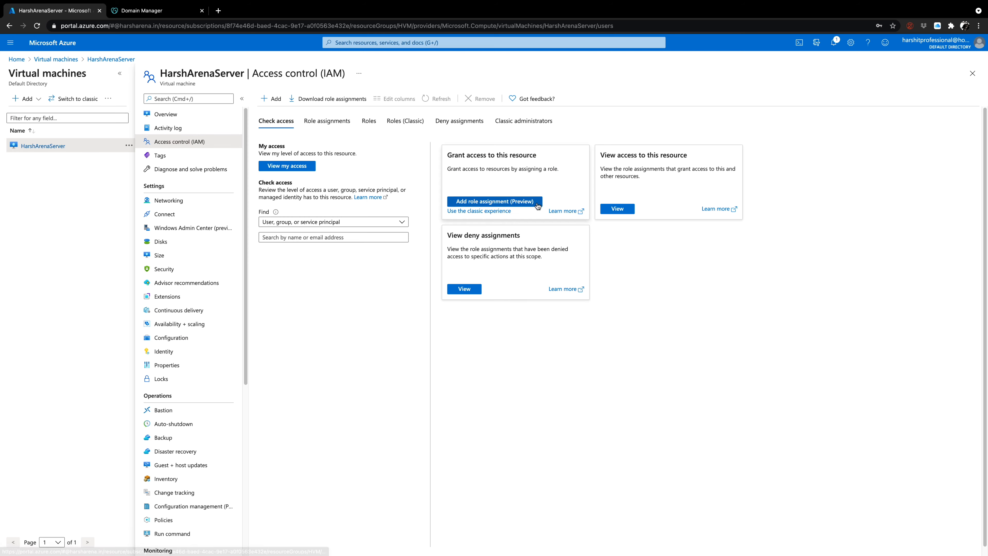
{"action": "left_click", "coordinate": [274, 100]}
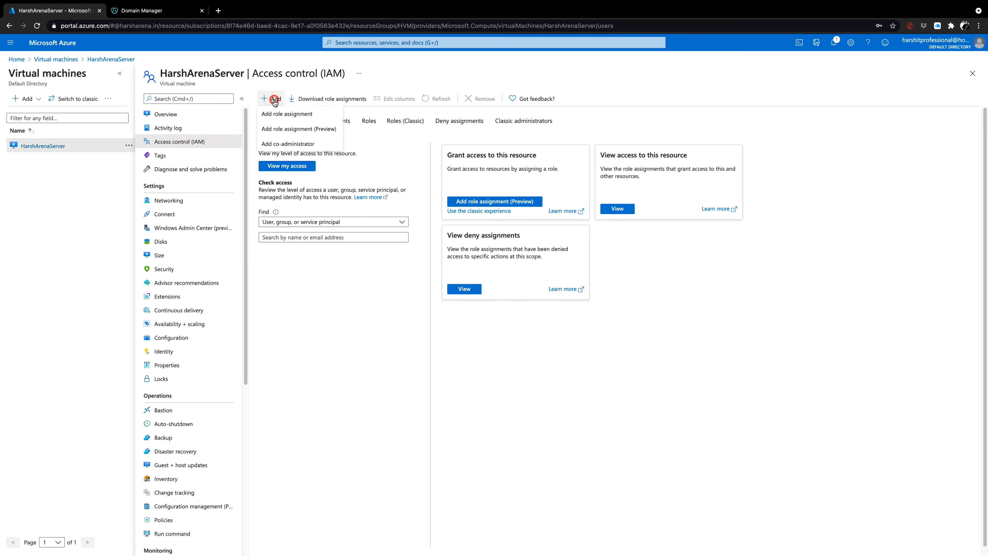
{"action": "left_click", "coordinate": [287, 116]}
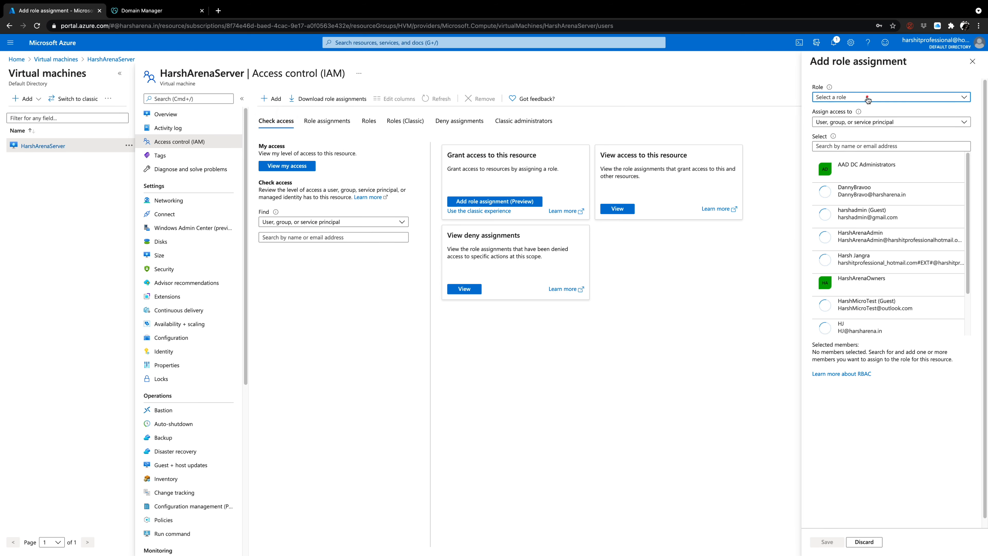
{"action": "left_click", "coordinate": [867, 98]}
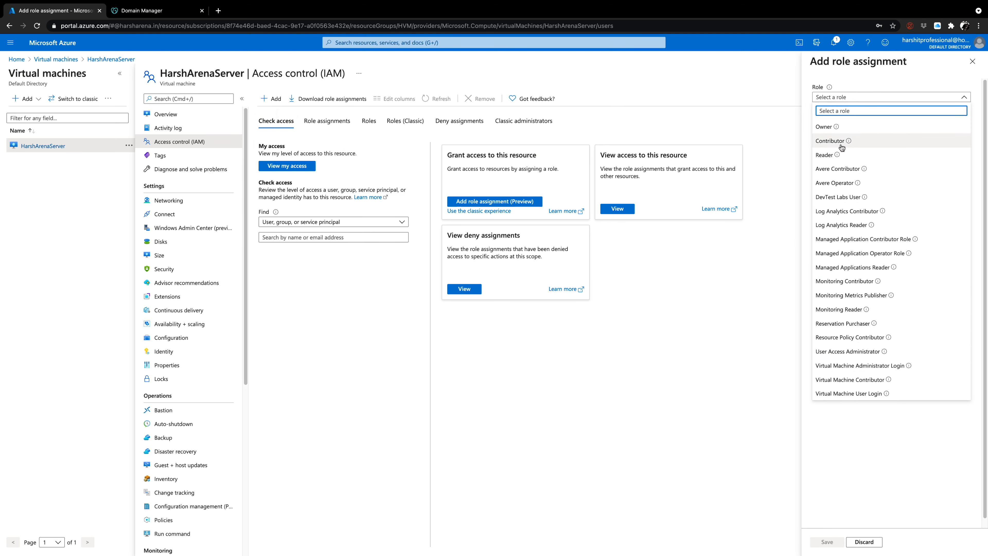
{"action": "left_click", "coordinate": [830, 127]}
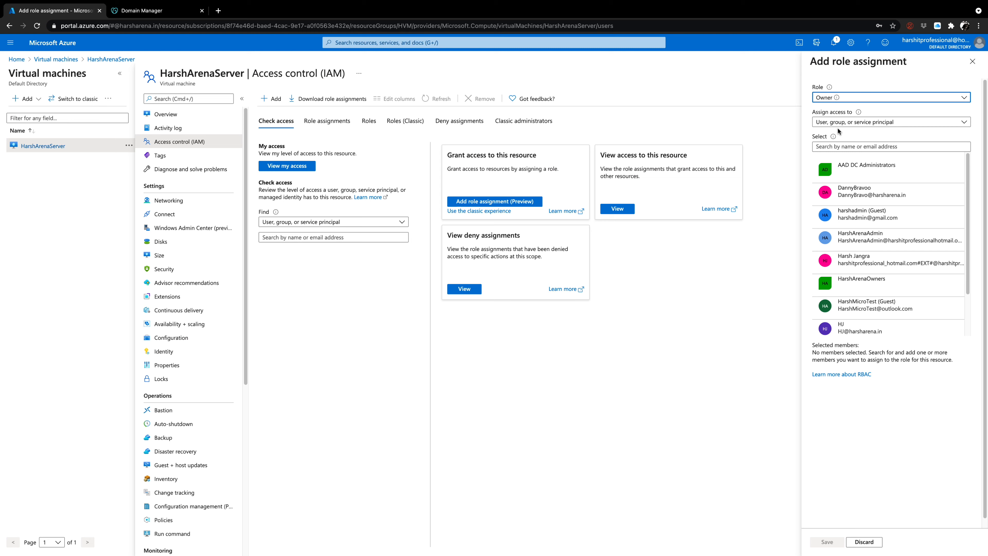
{"action": "left_click", "coordinate": [860, 192]}
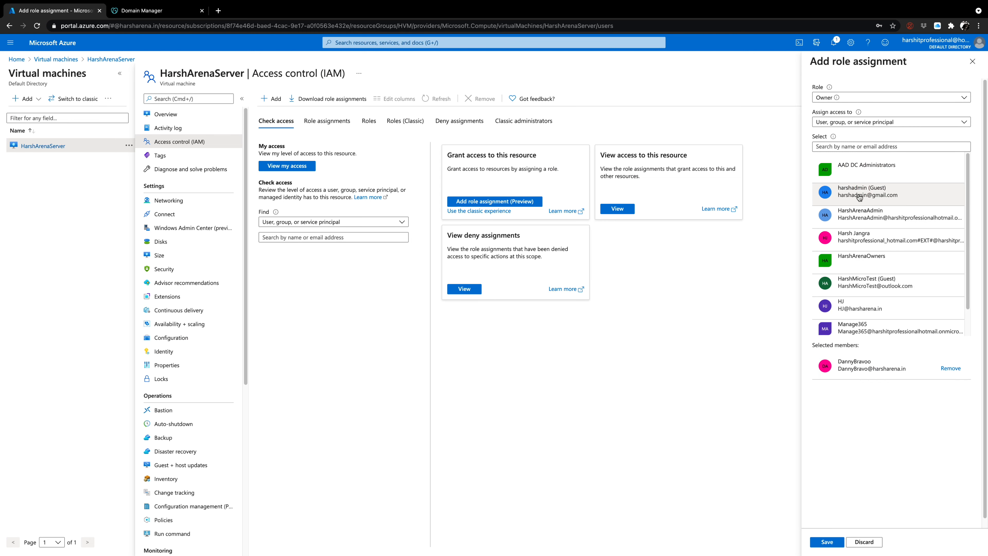
{"action": "left_click", "coordinate": [827, 541]}
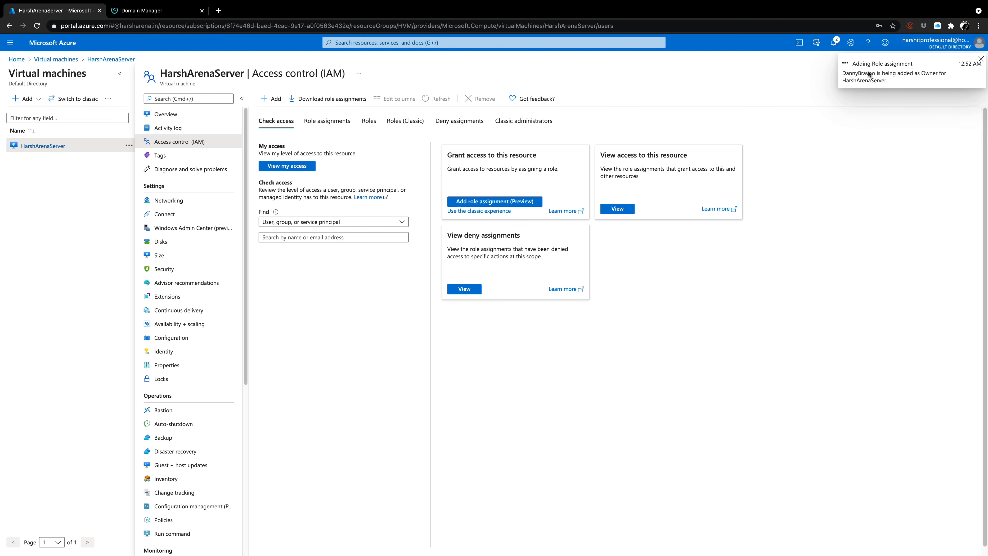
{"action": "left_click", "coordinate": [835, 45]}
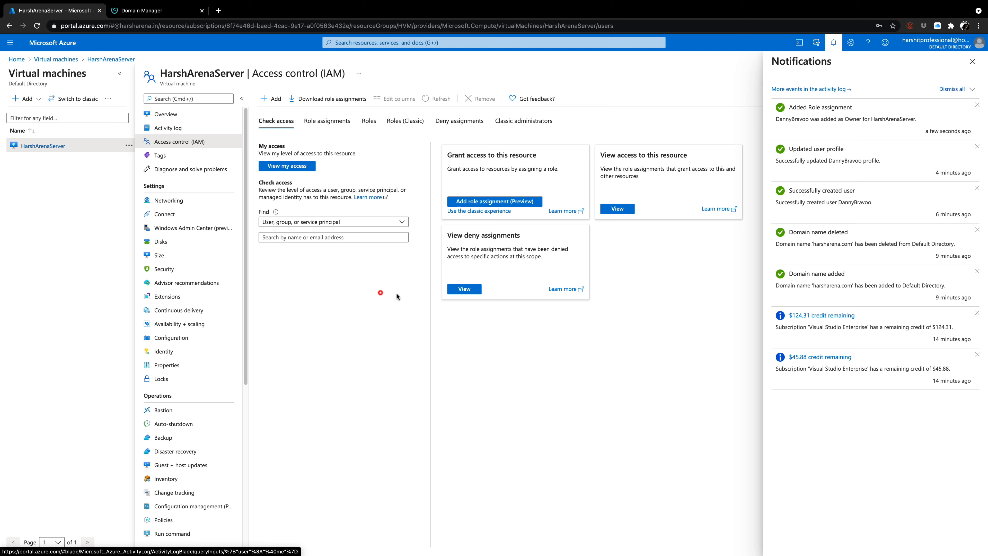
Check the new user's access, confirming one Owner assignment on HarshArenaServer, then return Home.
{"action": "left_click", "coordinate": [309, 237]}
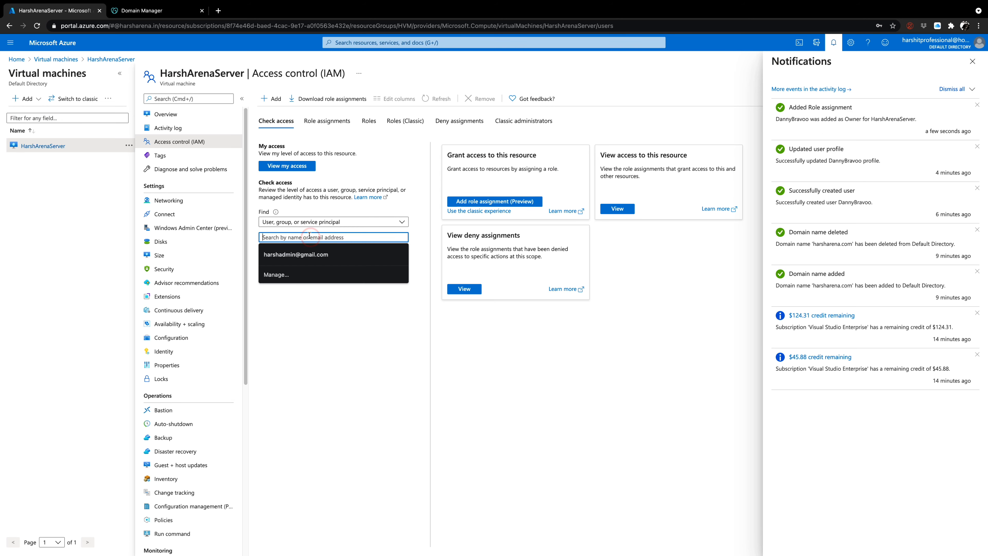
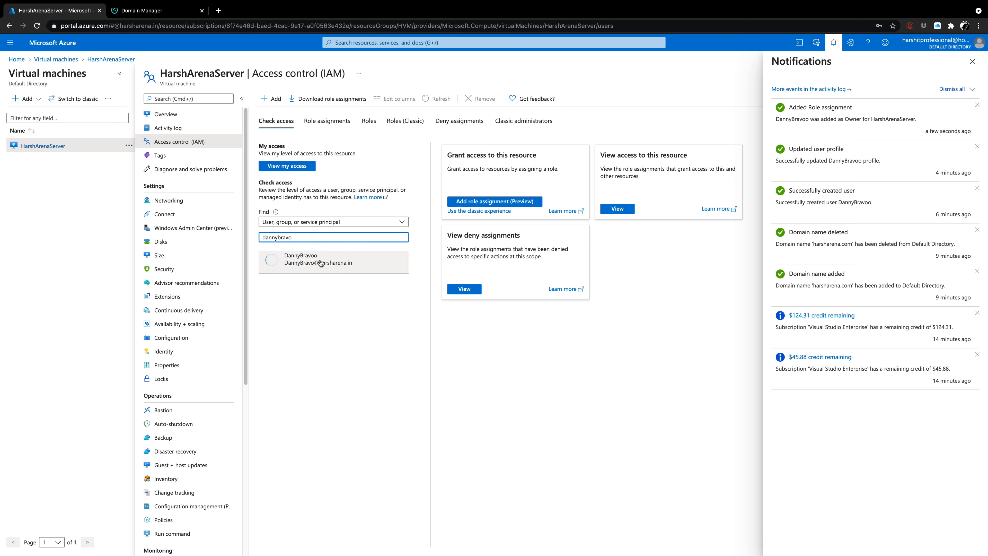
{"action": "left_click", "coordinate": [312, 264]}
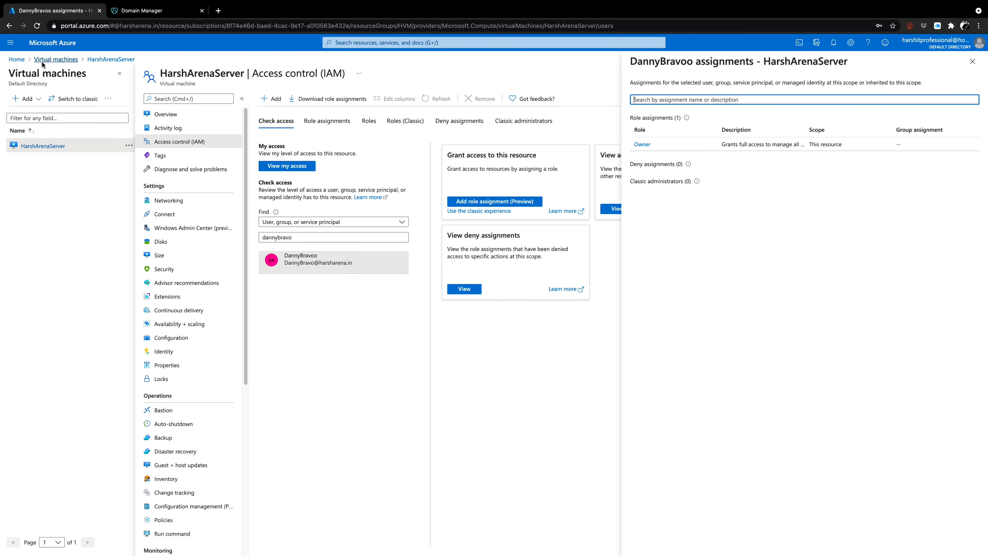
{"action": "left_click", "coordinate": [16, 61]}
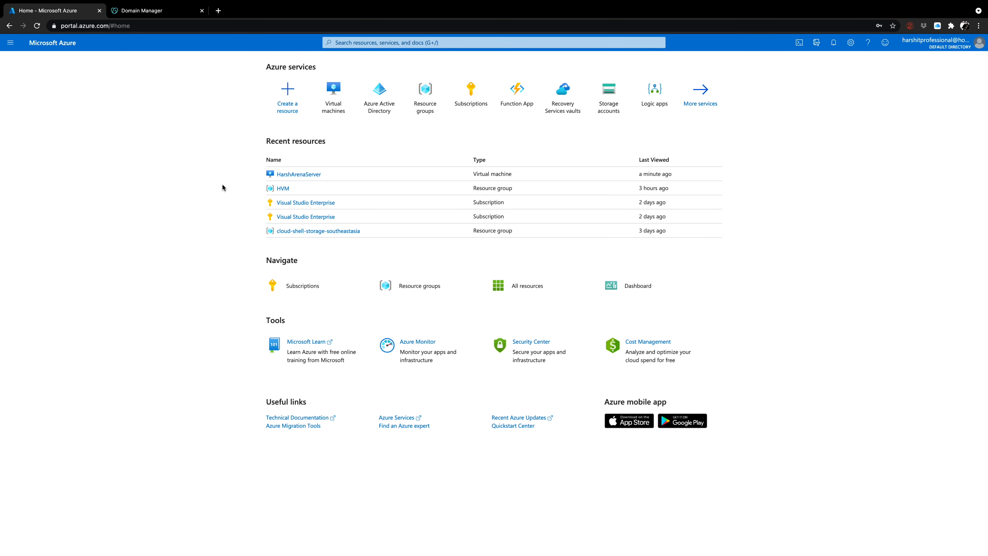
Open the Azure Active Directory Default Directory overview and its New user form.
{"action": "left_click", "coordinate": [391, 96]}
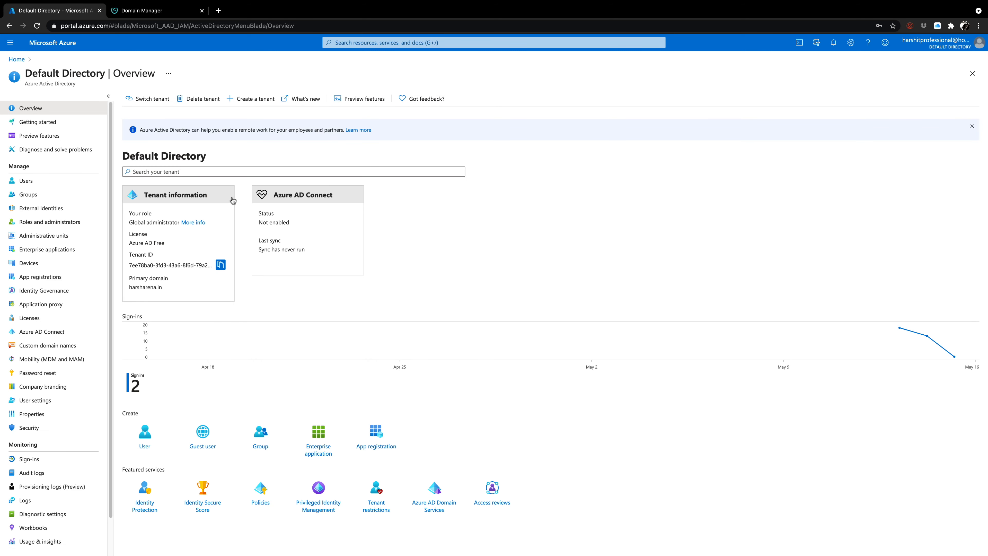
{"action": "left_click", "coordinate": [155, 437]}
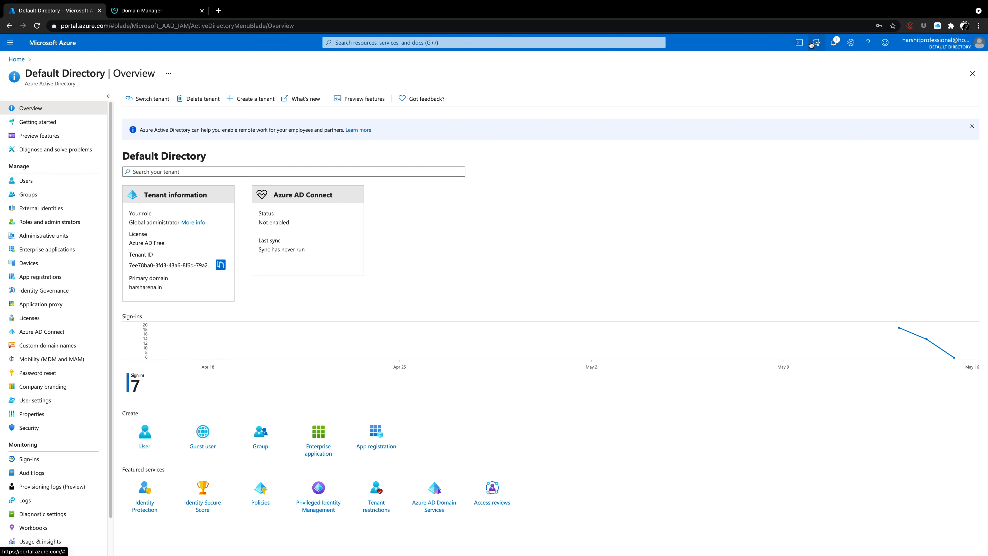
Open an enlarged PowerShell Cloud Shell and connect it to Azure AD with Connect-AzureAD.
{"action": "left_click", "coordinate": [800, 42]}
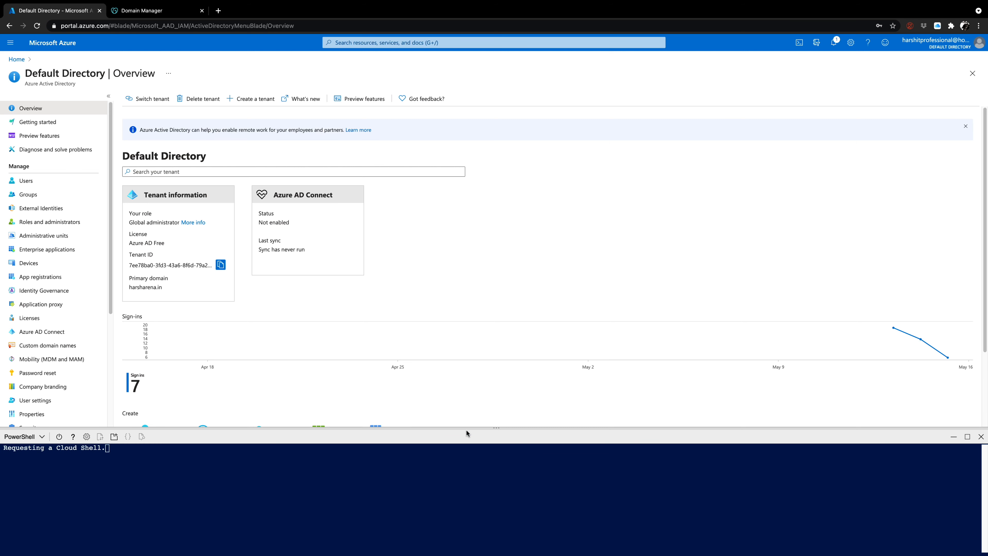
{"action": "left_click_drag", "start_coordinate": [466, 428], "coordinate": [465, 333]}
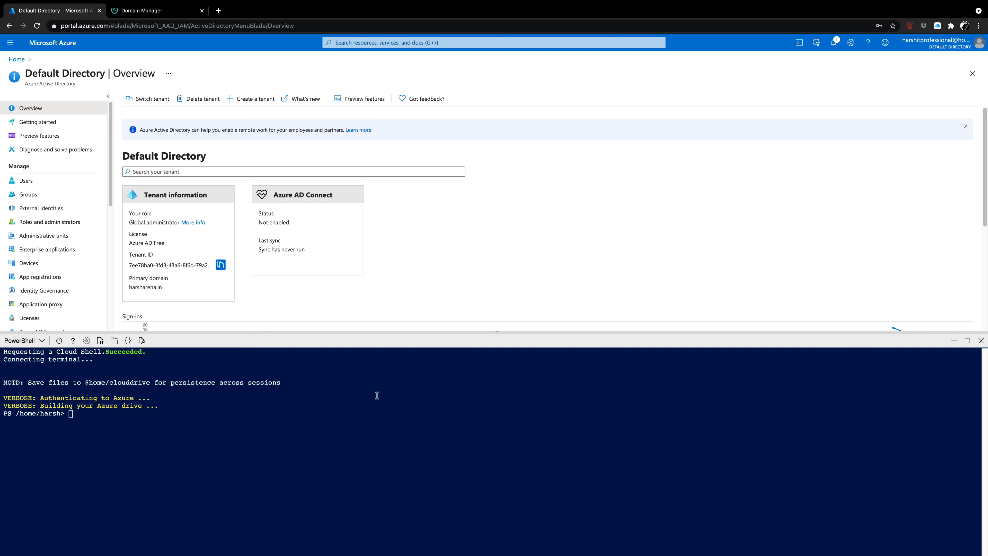
{"action": "left_click", "coordinate": [362, 400]}
{"action": "type", "text": "Connect-AzureAD"}
{"action": "key", "text": "Return"}
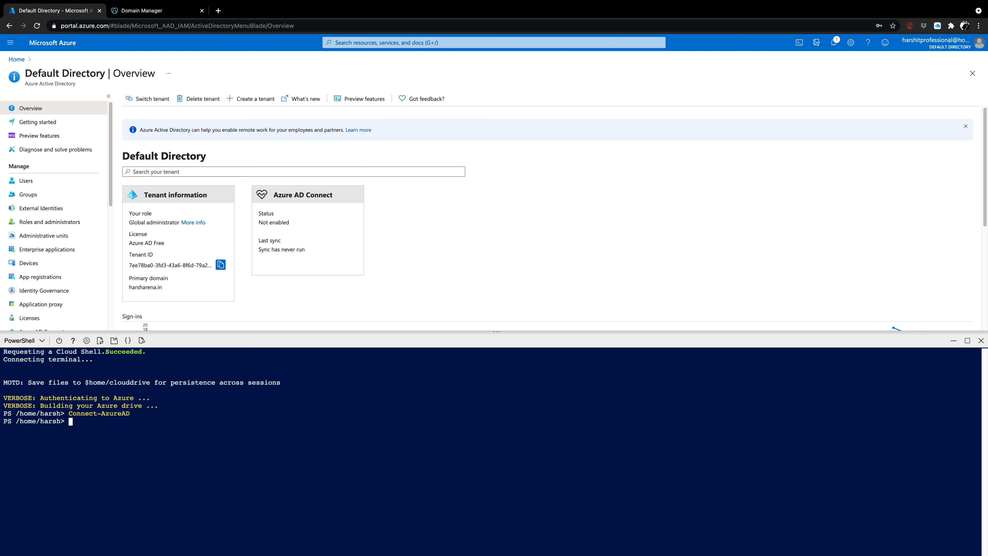
Create a Microsoft.Open.AzureAD.Model.PasswordProfile object in $pwdprofile with New-Object -Type.
{"action": "type", "text": "$pwdprofile =New-Object"}
{"action": "type", "text": "-TypeName"}
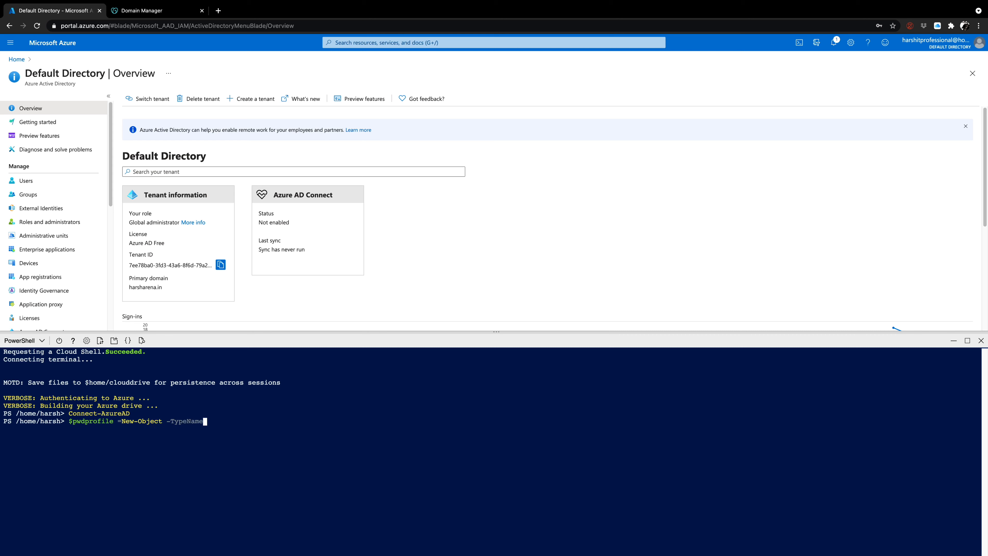
{"action": "key", "text": "BackSpace"}
{"action": "key", "text": "BackSpace"}
{"action": "key", "text": "BackSpace"}
{"action": "key", "text": "BackSpace"}
{"action": "type", "text": "Microsoft.Open.AzureAD.Model.Password"}
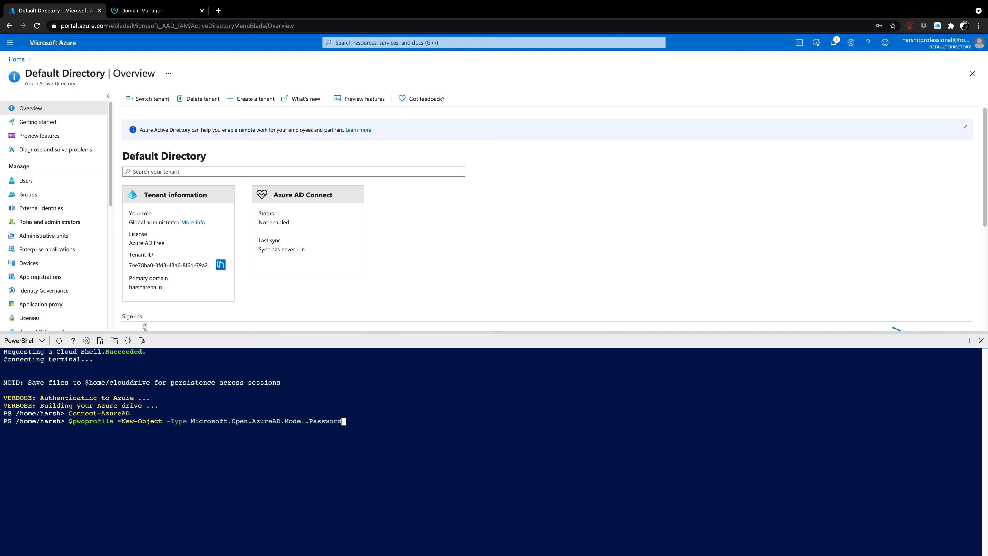
{"action": "type", "text": "Profile"}
{"action": "key", "text": "Return"}
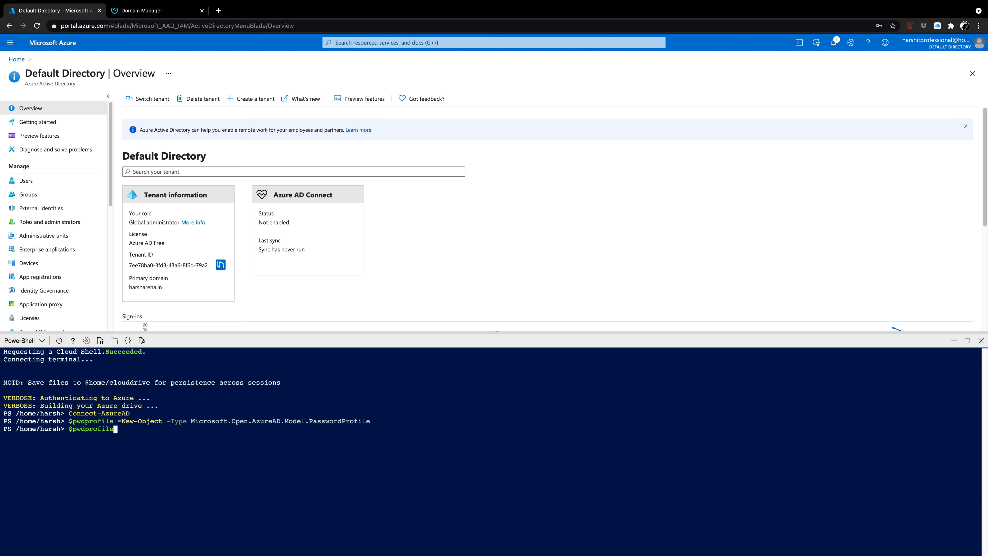
Set the profile's password, then begin typing New-AzureADUser -AccountEnabled $True.
{"action": "key", "text": "Return"}
{"action": "key", "text": "Return"}
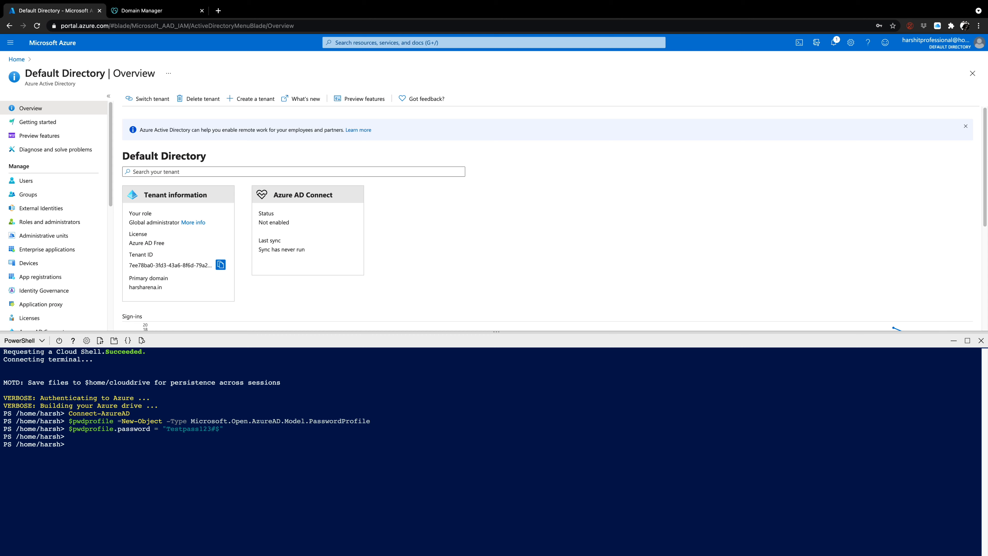
Add -PasswordProfile $pwdprofile, the test user's display name and -UserPrincipalName to the command.
{"action": "type", "text": "-"}
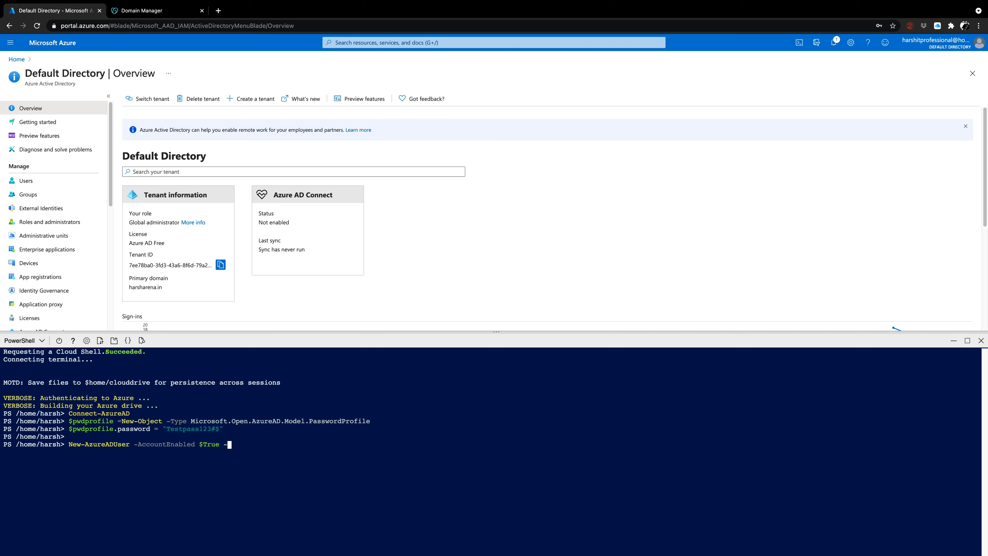
{"action": "type", "text": "Passwo"}
{"action": "key", "text": "BackSpace"}
{"action": "key", "text": "BackSpace"}
{"action": "type", "text": "wordProfile$pwdprofile"}
{"action": "type", "text": "-DisplayName"}
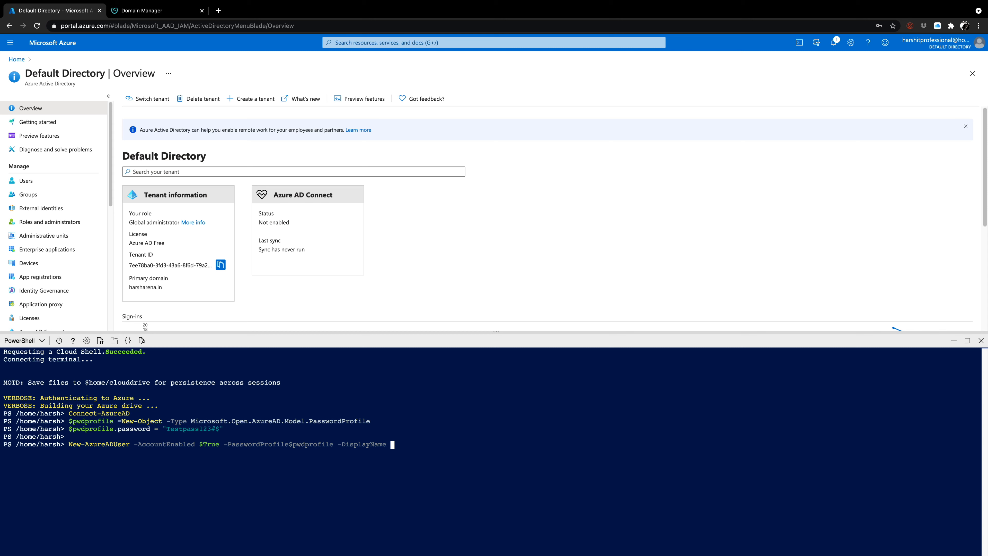
{"action": "type", "text": " \"Test Userr\" -UserPr"}
{"action": "key", "text": "Tab"}
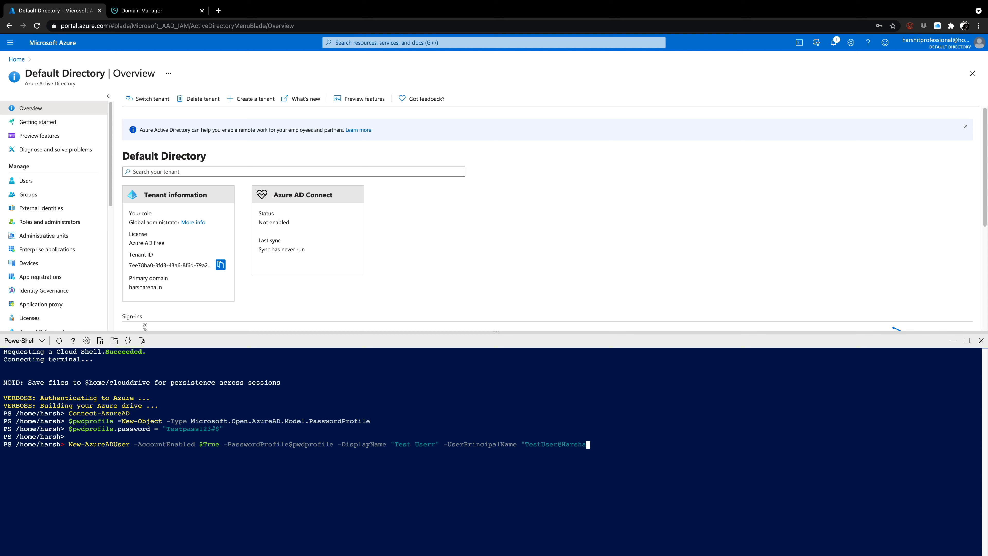
Supply the user principal name and corrected mail nickname, run New-AzureADUser, and open All users.
{"action": "type", "text": " -MailNickName"}
{"action": "type", "text": " \"Y"}
{"action": "type", "text": "estUser\""}
{"action": "key", "text": "Left"}
{"action": "key", "text": "Left"}
{"action": "key", "text": "Left"}
{"action": "key", "text": "Left"}
{"action": "key", "text": "Left"}
{"action": "key", "text": "Left"}
{"action": "key", "text": "Left"}
{"action": "key", "text": "Left"}
{"action": "key", "text": "BackSpace"}
{"action": "type", "text": "T"}
{"action": "key", "text": "Right"}
{"action": "key", "text": "Right"}
{"action": "key", "text": "Right"}
{"action": "key", "text": "Right"}
{"action": "key", "text": "Right"}
{"action": "key", "text": "Right"}
{"action": "key", "text": "Right"}
{"action": "key", "text": "Right"}
{"action": "key", "text": "Left"}
{"action": "key", "text": "Left"}
{"action": "key", "text": "Left"}
{"action": "key", "text": "Left"}
{"action": "key", "text": "Left"}
{"action": "key", "text": "Left"}
{"action": "key", "text": "Left"}
{"action": "key", "text": "Left"}
{"action": "key", "text": "Left"}
{"action": "key", "text": "Left"}
{"action": "key", "text": "Left"}
{"action": "key", "text": "Left"}
{"action": "key", "text": "Left"}
{"action": "key", "text": "Left"}
{"action": "key", "text": "Left"}
{"action": "key", "text": "Left"}
{"action": "key", "text": "Left"}
{"action": "key", "text": "Left"}
{"action": "key", "text": "Left"}
{"action": "key", "text": "Left"}
{"action": "key", "text": "Left"}
{"action": "key", "text": "Left"}
{"action": "key", "text": "Left"}
{"action": "key", "text": "Left"}
{"action": "key", "text": "Left"}
{"action": "key", "text": "Left"}
{"action": "key", "text": "Left"}
{"action": "key", "text": "Left"}
{"action": "key", "text": "Left"}
{"action": "key", "text": "Left"}
{"action": "key", "text": "Left"}
{"action": "key", "text": "Left"}
{"action": "key", "text": "Left"}
{"action": "key", "text": "Left"}
{"action": "key", "text": "Left"}
{"action": "key", "text": "Left"}
{"action": "key", "text": "Left"}
{"action": "key", "text": "Left"}
{"action": "key", "text": "Left"}
{"action": "key", "text": "Left"}
{"action": "key", "text": "Left"}
{"action": "key", "text": "Left"}
{"action": "key", "text": "Left"}
{"action": "key", "text": "Left"}
{"action": "key", "text": "Left"}
{"action": "key", "text": "Left"}
{"action": "key", "text": "Left"}
{"action": "key", "text": "Left"}
{"action": "key", "text": "Left"}
{"action": "key", "text": "Left"}
{"action": "key", "text": "Left"}
{"action": "key", "text": "Left"}
{"action": "key", "text": "Left"}
{"action": "key", "text": "Left"}
{"action": "key", "text": "Left"}
{"action": "key", "text": "Left"}
{"action": "key", "text": "Left"}
{"action": "key", "text": "Left"}
{"action": "key", "text": "Left"}
{"action": "key", "text": "Left"}
{"action": "key", "text": "Left"}
{"action": "key", "text": "Left"}
{"action": "key", "text": "Left"}
{"action": "key", "text": "Left"}
{"action": "key", "text": "Left"}
{"action": "key", "text": "Left"}
{"action": "key", "text": "Left"}
{"action": "key", "text": "Left"}
{"action": "key", "text": "Left"}
{"action": "key", "text": "Left"}
{"action": "key", "text": "Left"}
{"action": "key", "text": "Left"}
{"action": "key", "text": "Left"}
{"action": "key", "text": "Left"}
{"action": "key", "text": "Left"}
{"action": "key", "text": "Left"}
{"action": "key", "text": "Left"}
{"action": "key", "text": "Left"}
{"action": "key", "text": "Left"}
{"action": "key", "text": "Left"}
{"action": "key", "text": "Left"}
{"action": "key", "text": "Left"}
{"action": "key", "text": "Left"}
{"action": "key", "text": "Left"}
{"action": "key", "text": "Left"}
{"action": "key", "text": "Left"}
{"action": "key", "text": "Left"}
{"action": "key", "text": "Left"}
{"action": "key", "text": "Left"}
{"action": "key", "text": "Left"}
{"action": "key", "text": "Left"}
{"action": "key", "text": "Left"}
{"action": "key", "text": "Left"}
{"action": "key", "text": "Left"}
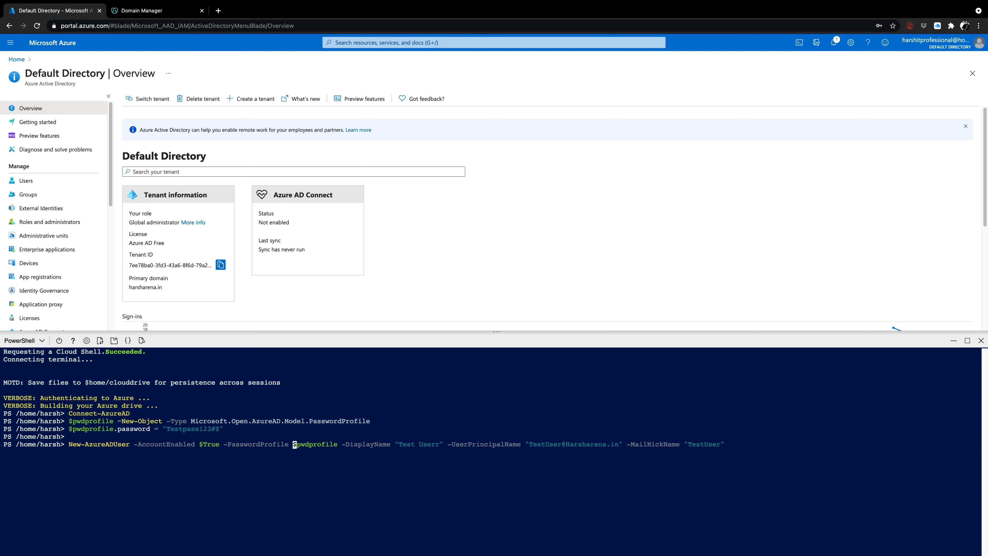
{"action": "key", "text": "Return"}
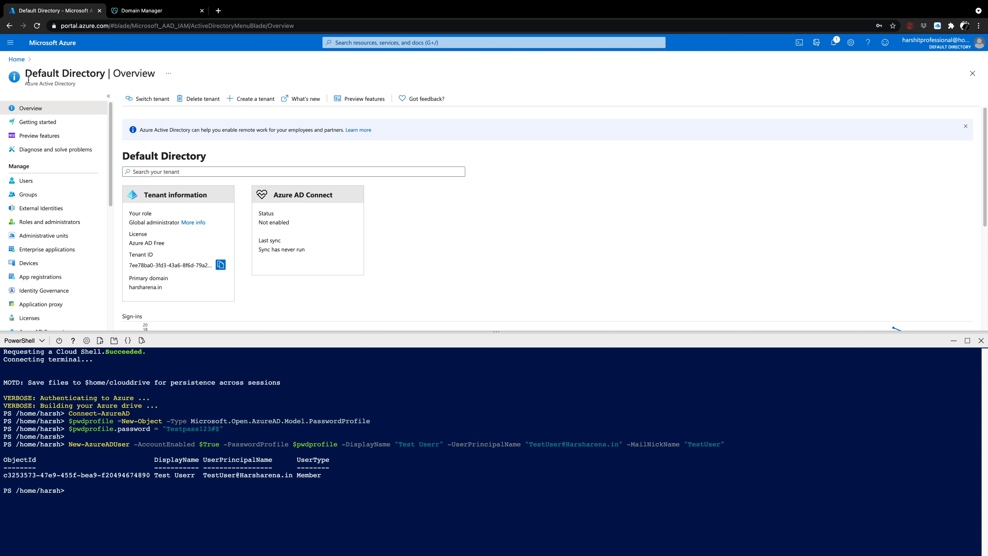
{"action": "left_click", "coordinate": [25, 182]}
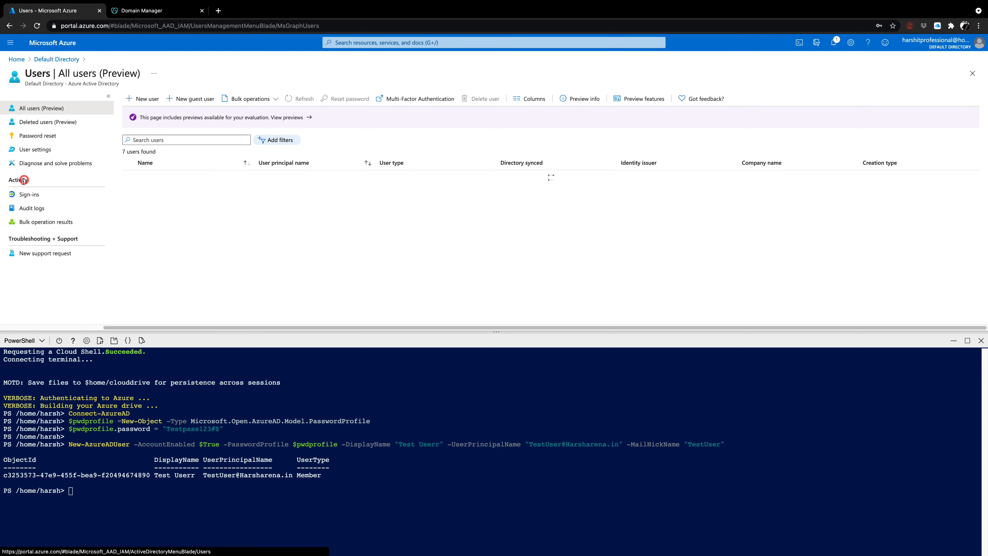
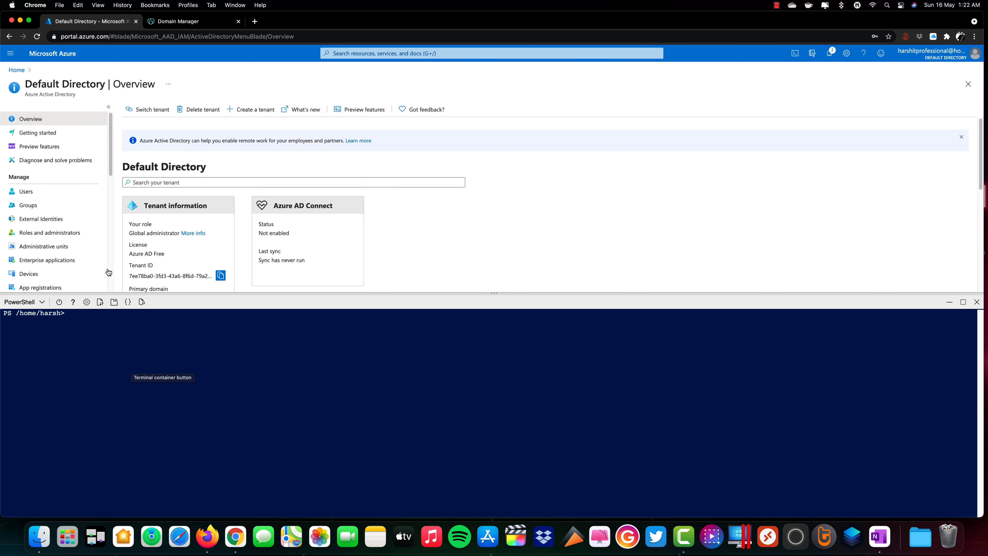
List the directory's groups (AAD DC Administrators, HarshArenaOwners, Manage365) and focus the PowerShell Cloud Shell.
{"action": "left_click", "coordinate": [33, 207]}
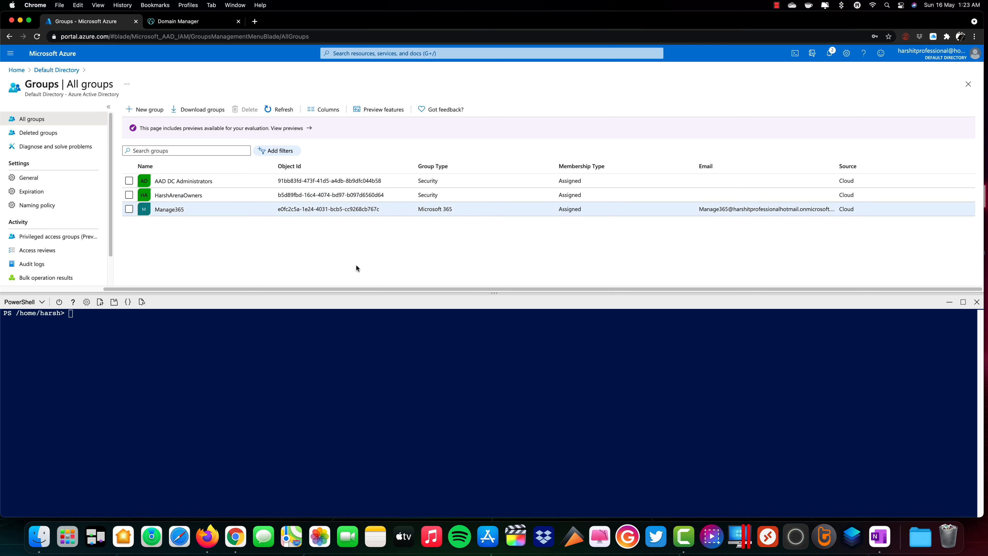
{"action": "left_click", "coordinate": [194, 372]}
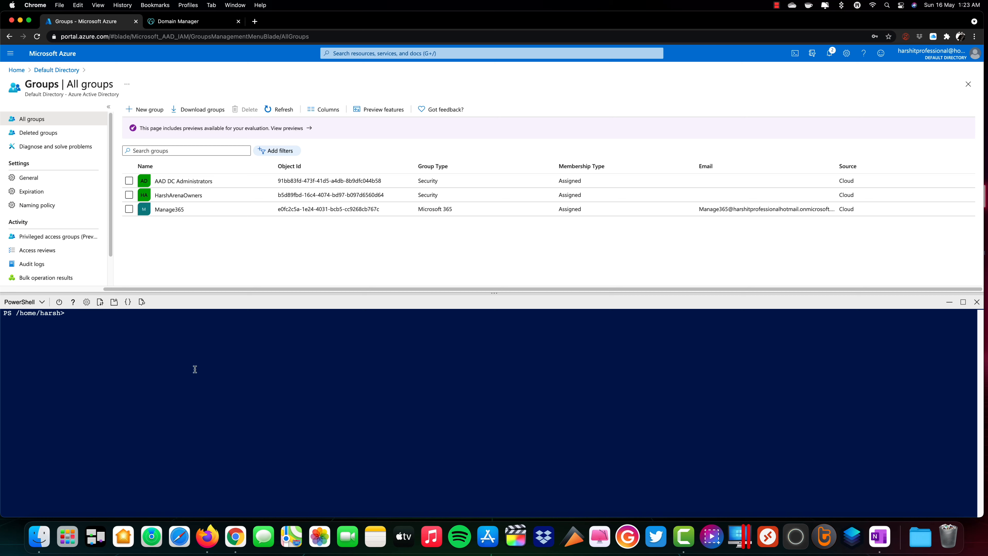
Begin a New-AzureADGroup command with -DisplayName "TestSecGroup".
{"action": "type", "text": "New-AzureG"}
{"action": "key", "text": "BackSpace"}
{"action": "type", "text": "ADGroup -Dis"}
{"action": "key", "text": "Tab"}
{"action": "type", "text": "\"TestSecG"}
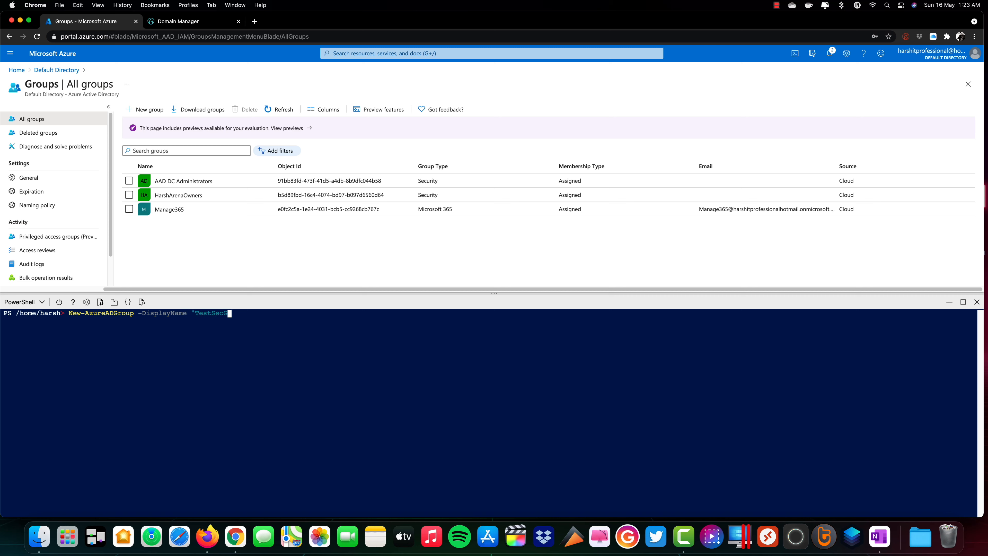
{"action": "type", "text": "ri"}
{"action": "key", "text": "BackSpace"}
{"action": "type", "text": "oi"}
{"action": "key", "text": "BackSpace"}
{"action": "type", "text": "up\" -Mail"}
Add -MailEnabled $false -SecurityEnabled $true -MailNickName "TestSecGroup", run it, close Cloud Shell and refresh groups.
{"action": "type", "text": "Enabled"}
{"action": "type", "text": "$false -Secu"}
{"action": "key", "text": "Tab"}
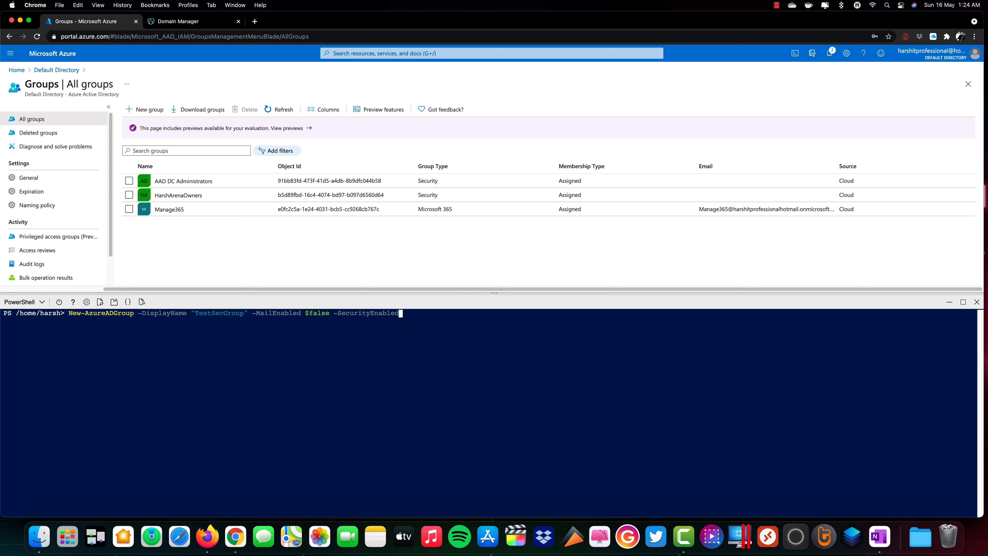
{"action": "type", "text": "$true -MailNickName \"TestSecGroup\""}
{"action": "key", "text": "Return"}
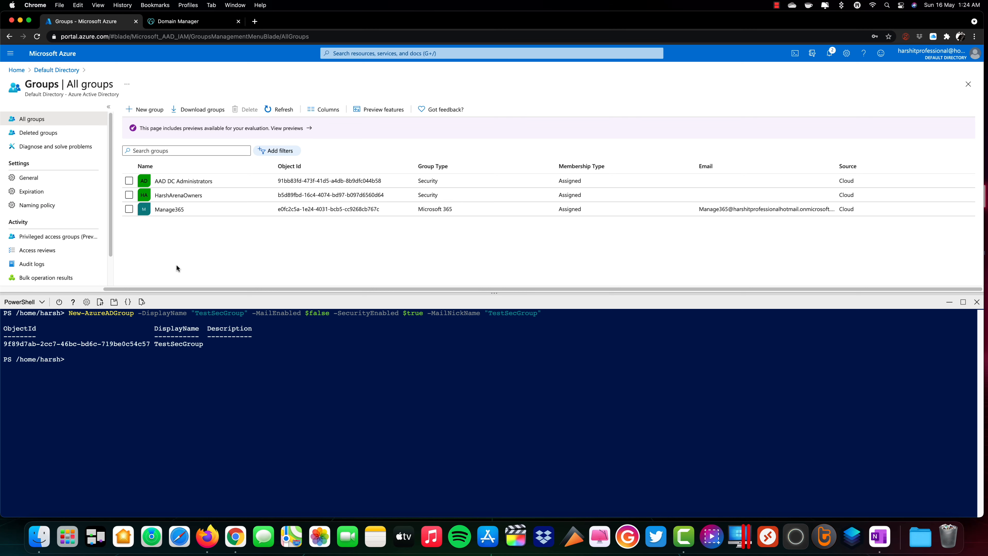
{"action": "left_click", "coordinate": [977, 303]}
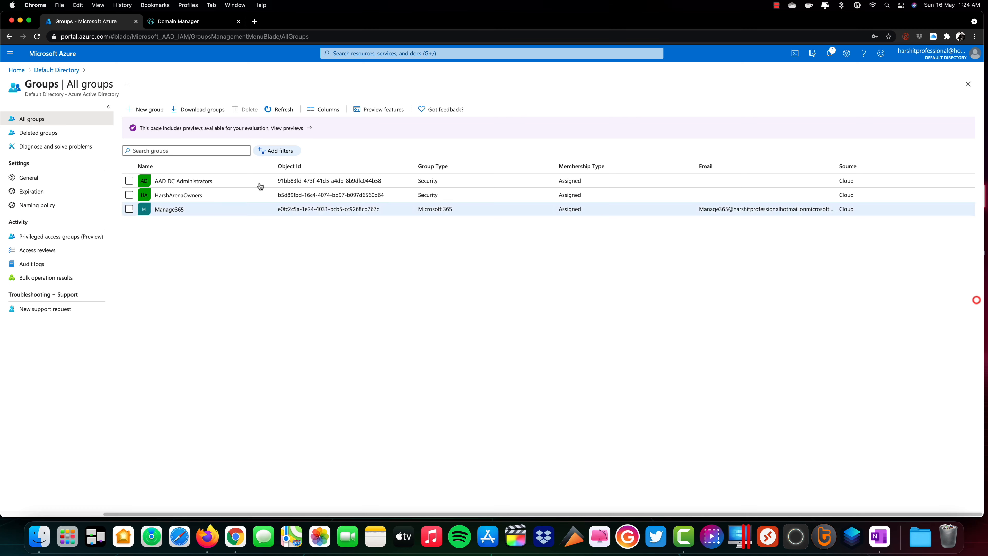
{"action": "left_click", "coordinate": [274, 110]}
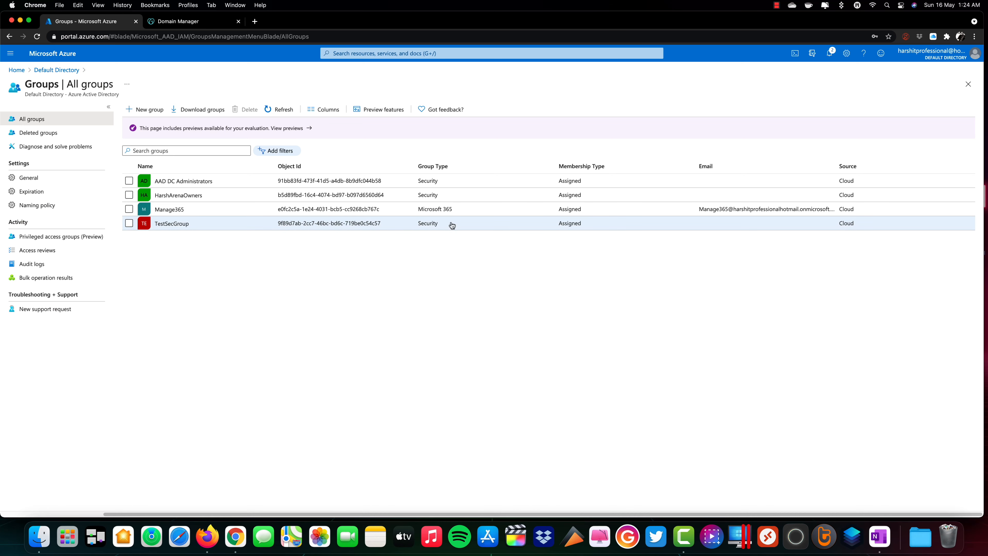
Start a new Microsoft 365 group named HarshArenaMail.
{"action": "left_click", "coordinate": [152, 116]}
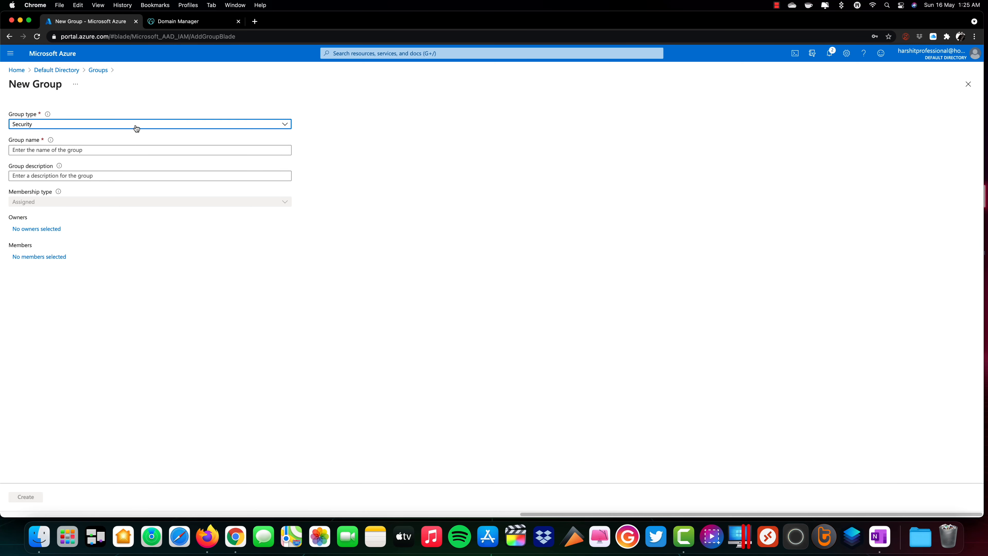
{"action": "left_click", "coordinate": [136, 128]}
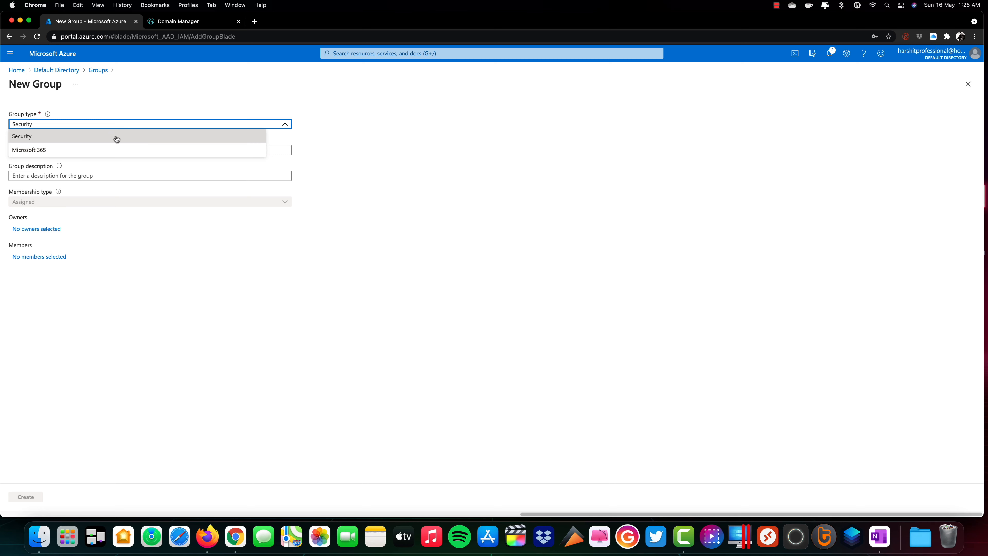
{"action": "left_click", "coordinate": [109, 150]}
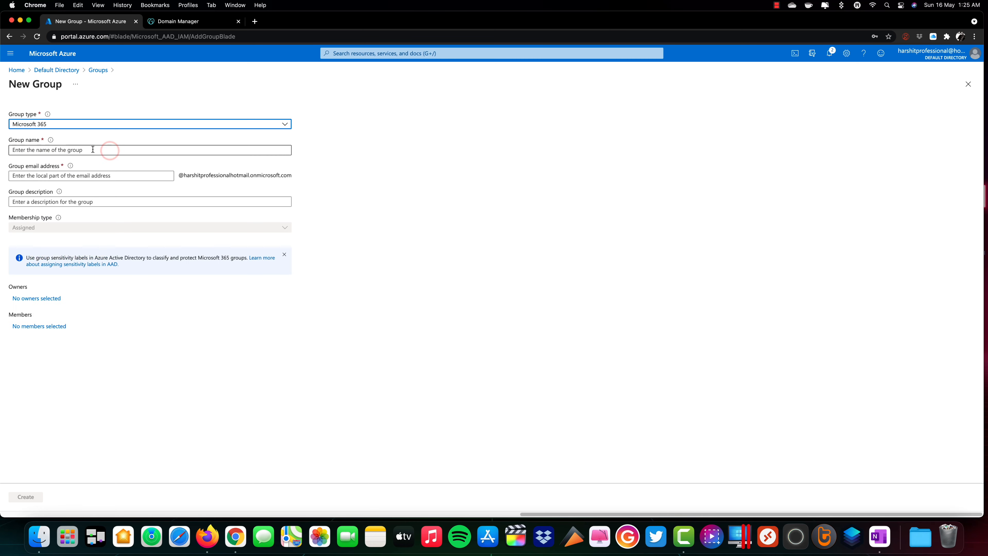
{"action": "left_click", "coordinate": [63, 151]}
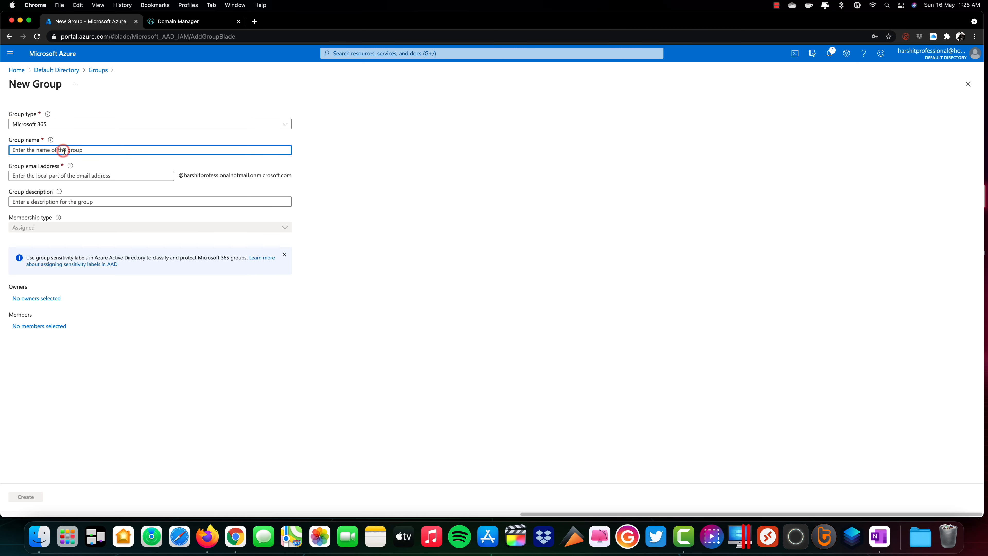
{"action": "type", "text": "Harsh"}
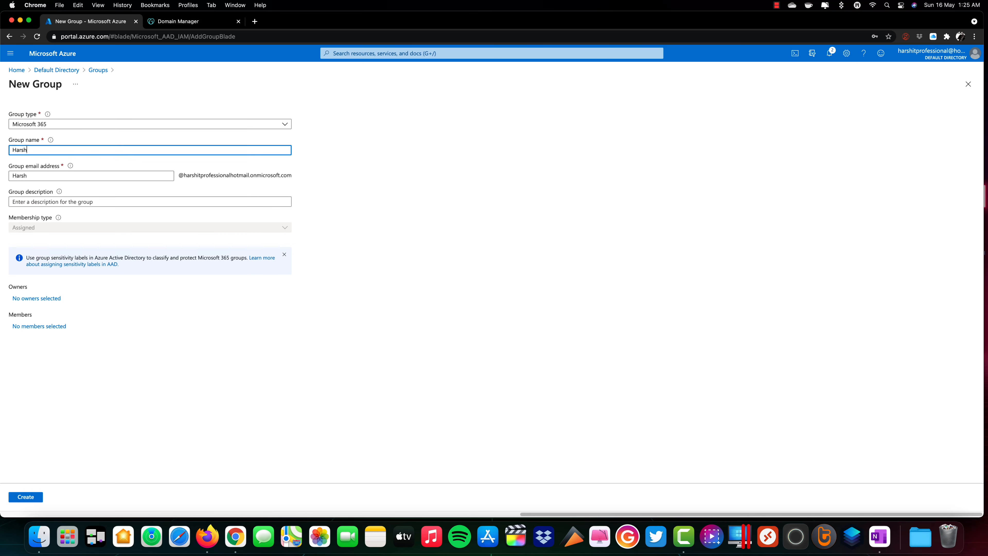
{"action": "type", "text": "ArenaMail"}
{"action": "left_click_drag", "start_coordinate": [302, 176], "coordinate": [183, 177]}
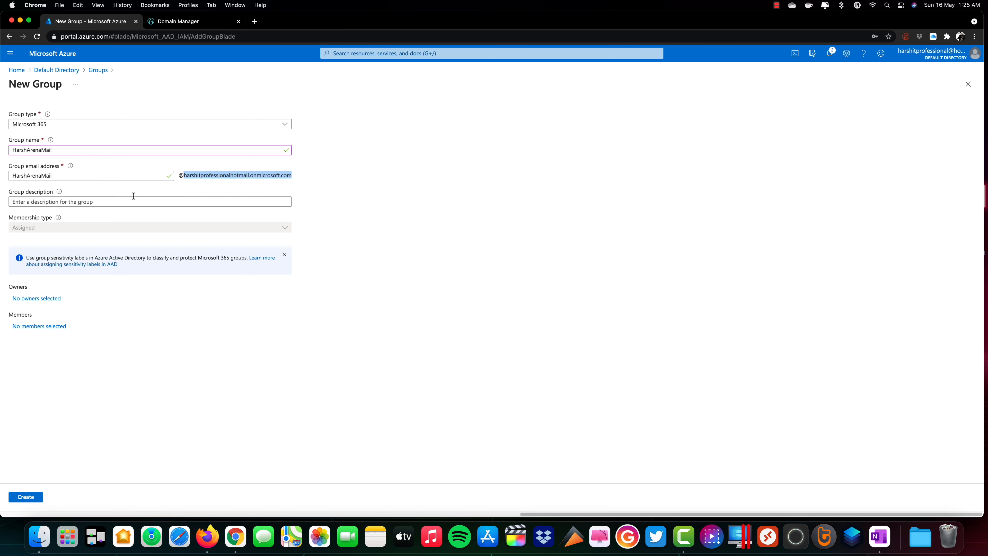
Give the group the description 'HA Marketing Mail Group' and leave owners empty.
{"action": "left_click", "coordinate": [106, 202]}
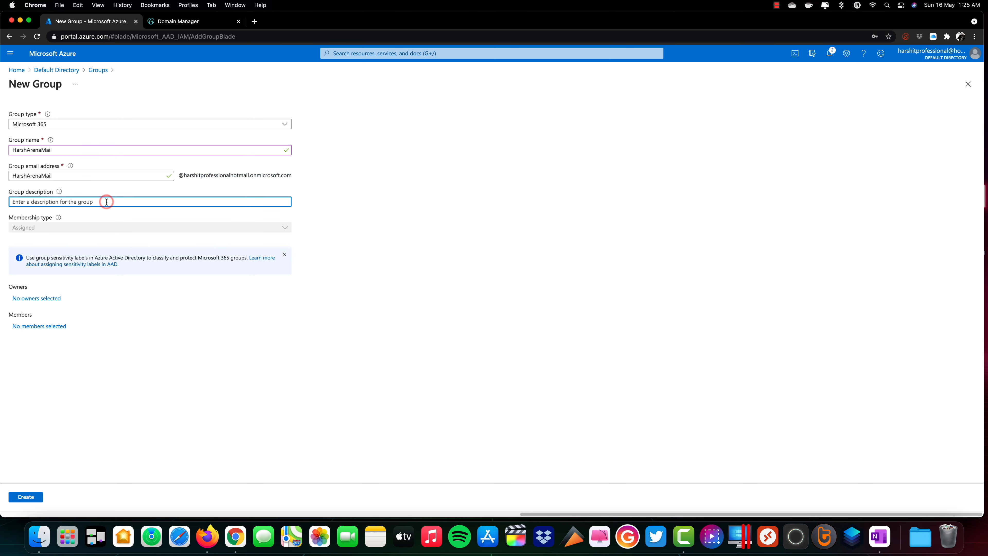
{"action": "type", "text": "HA M<ai"}
{"action": "key", "text": "BackSpace"}
{"action": "type", "text": "arketing Mail Group"}
{"action": "left_click", "coordinate": [37, 300]}
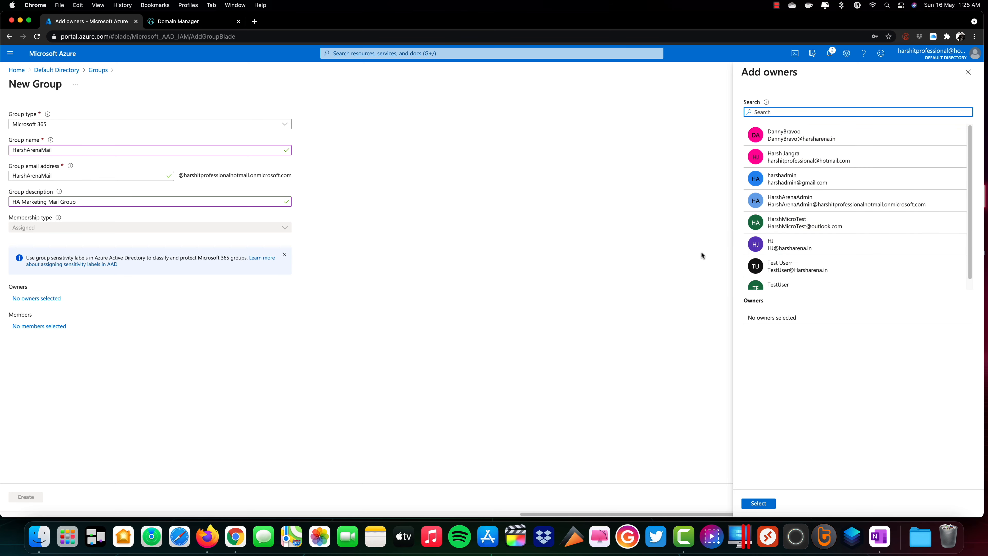
{"action": "left_click", "coordinate": [968, 72]}
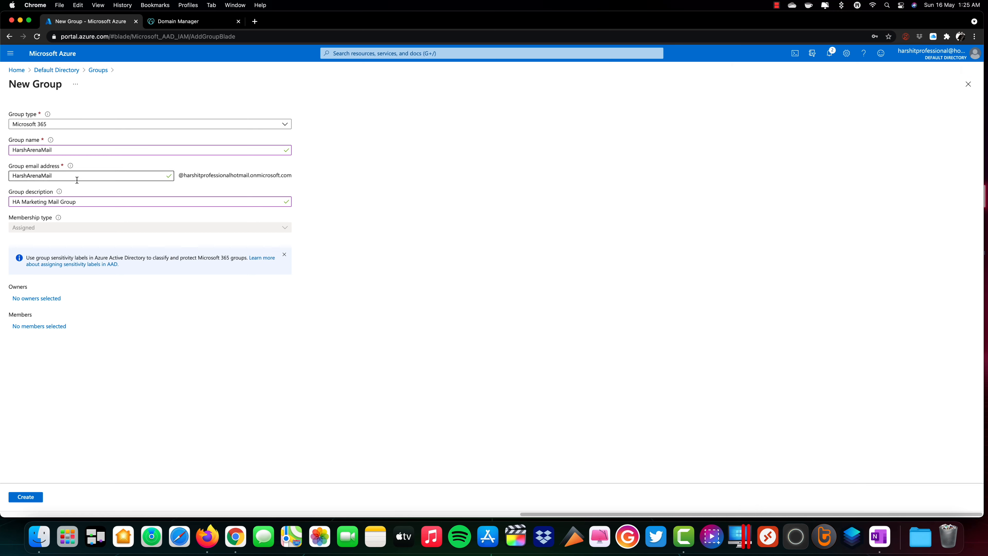
{"action": "mouse_move", "coordinate": [50, 135]}
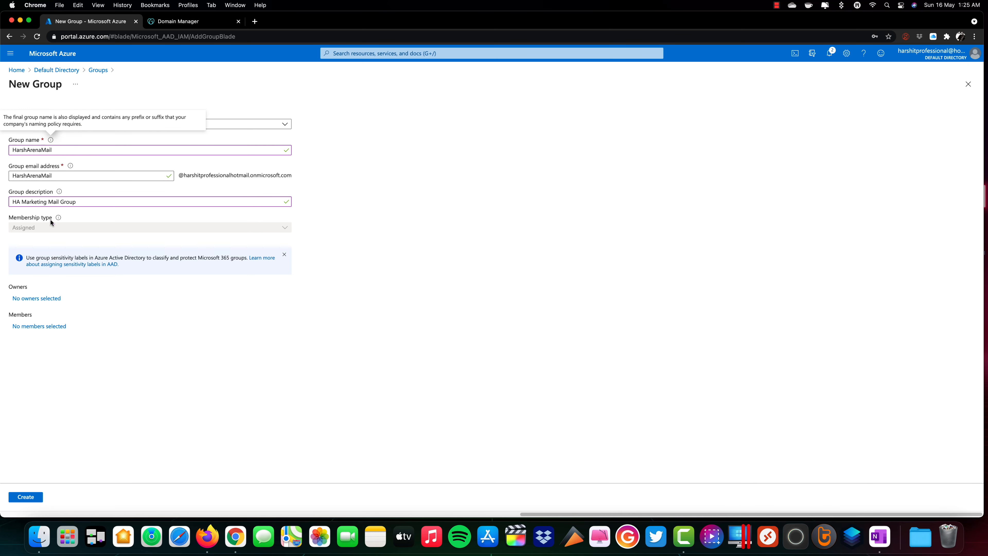
Create the HarshArenaMail Microsoft 365 group.
{"action": "left_click", "coordinate": [26, 497]}
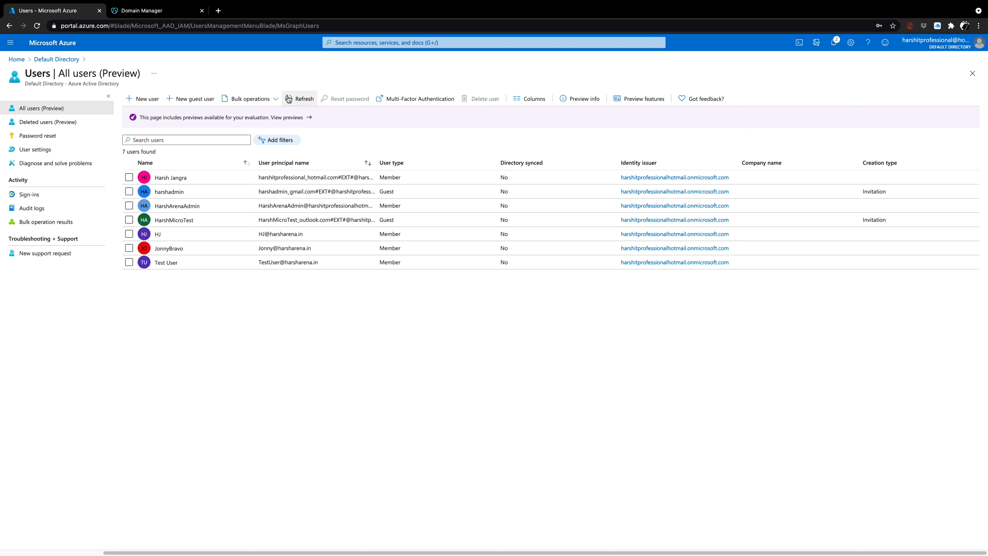
Show the Bulk operations list on the All users page.
{"action": "left_click", "coordinate": [275, 99]}
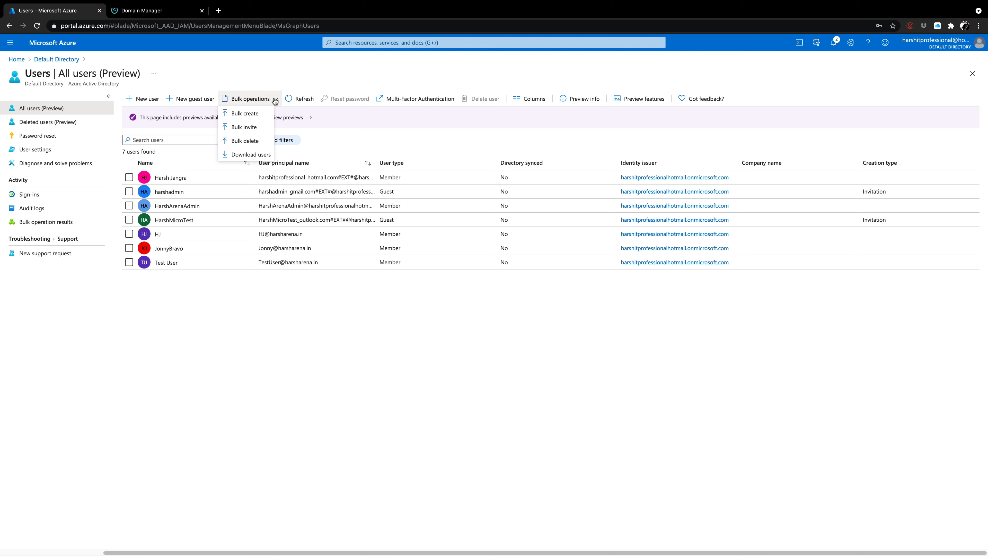
Export all users via Download users and save exportUser_2021-5-16.csv.
{"action": "left_click", "coordinate": [259, 157]}
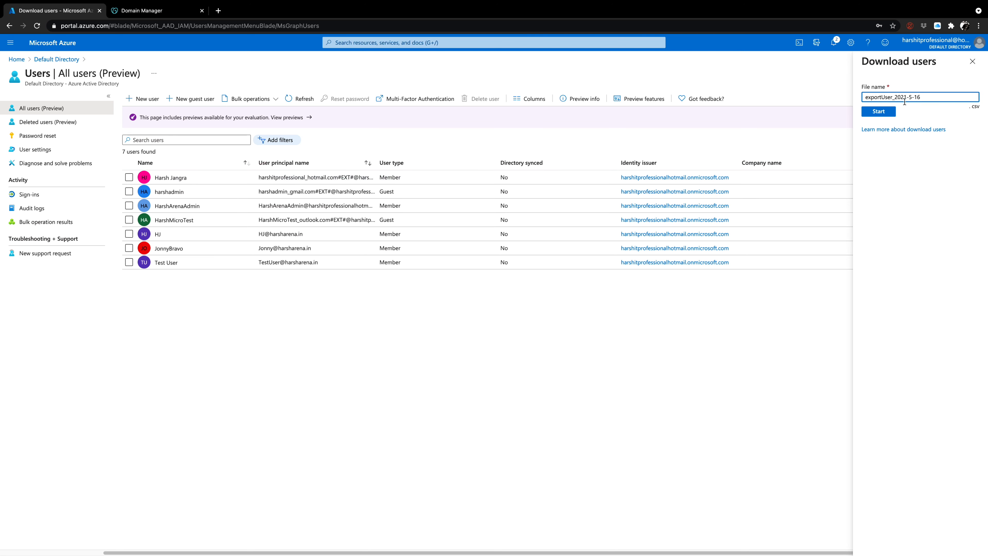
{"action": "left_click", "coordinate": [890, 111]}
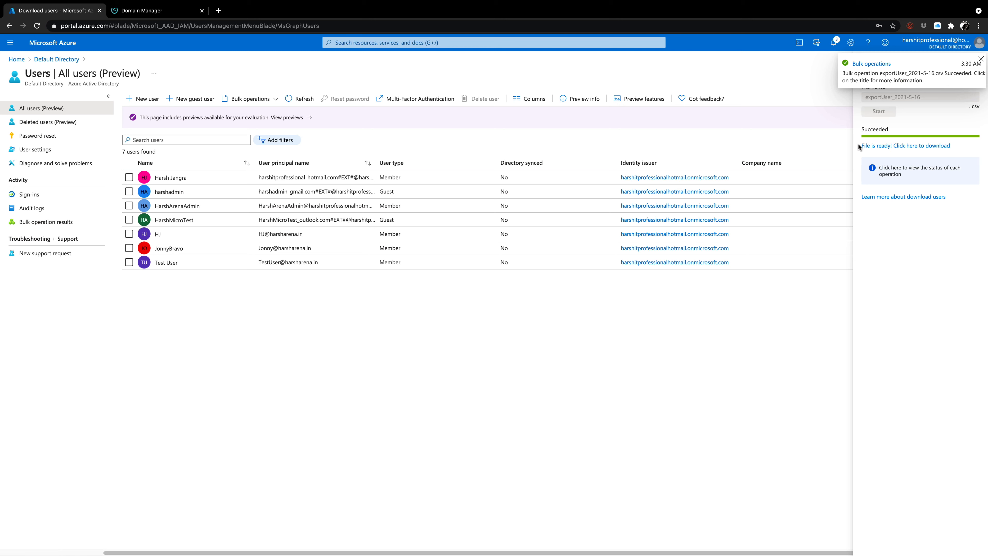
{"action": "left_click", "coordinate": [910, 146]}
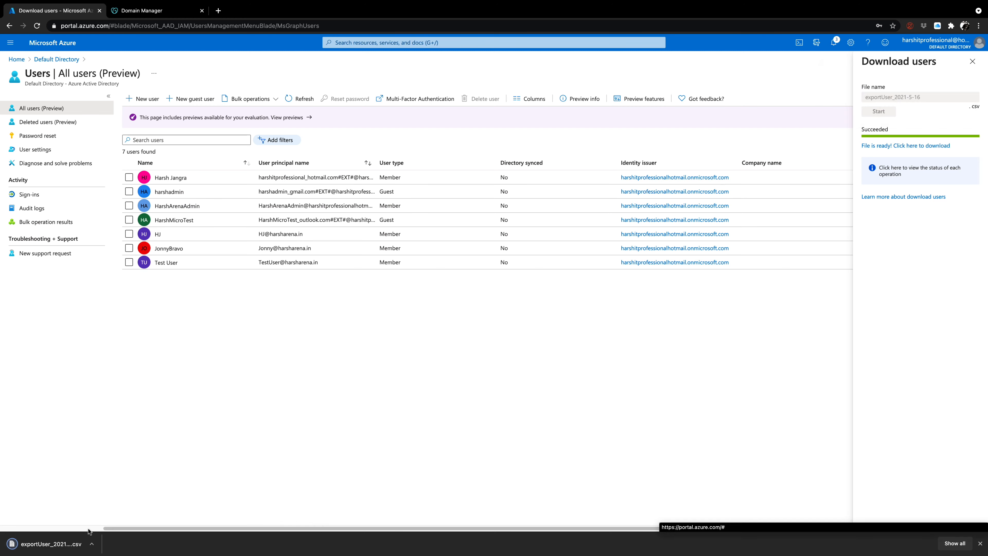
View exportUser_2021-5-16.csv in Numbers with its seven users, then close it.
{"action": "left_click", "coordinate": [69, 542]}
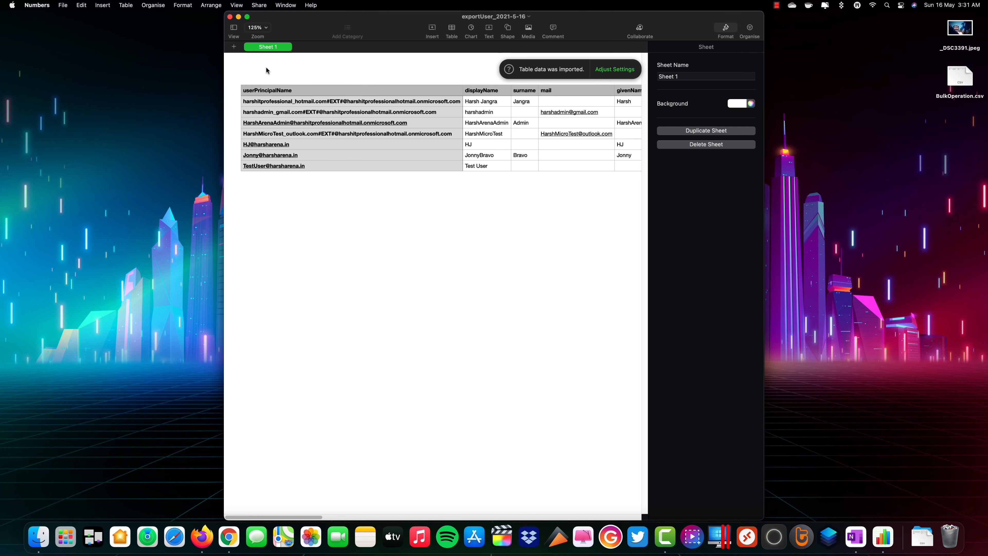
{"action": "left_click", "coordinate": [230, 16]}
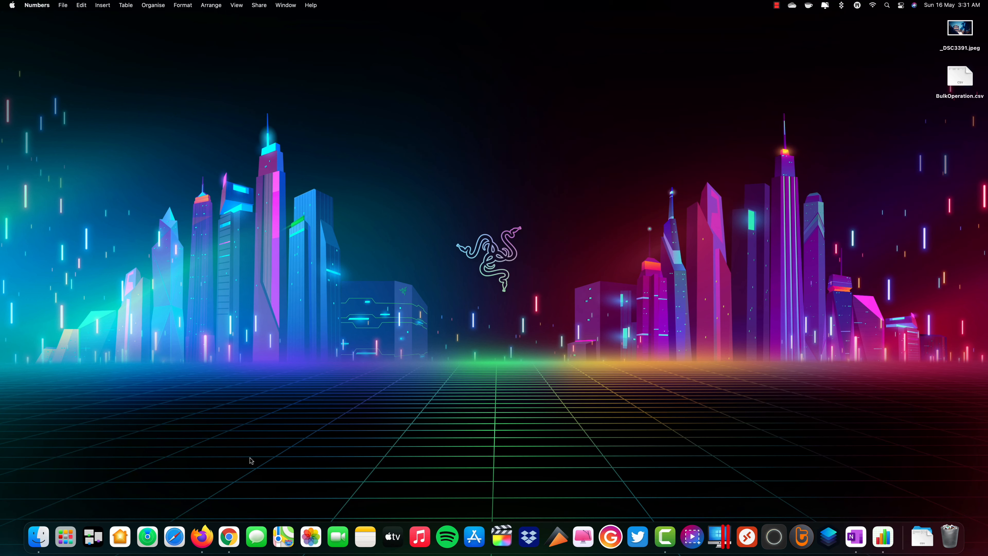
Back in the Azure portal, close the Download users pane and show Bulk operations.
{"action": "left_click", "coordinate": [231, 531]}
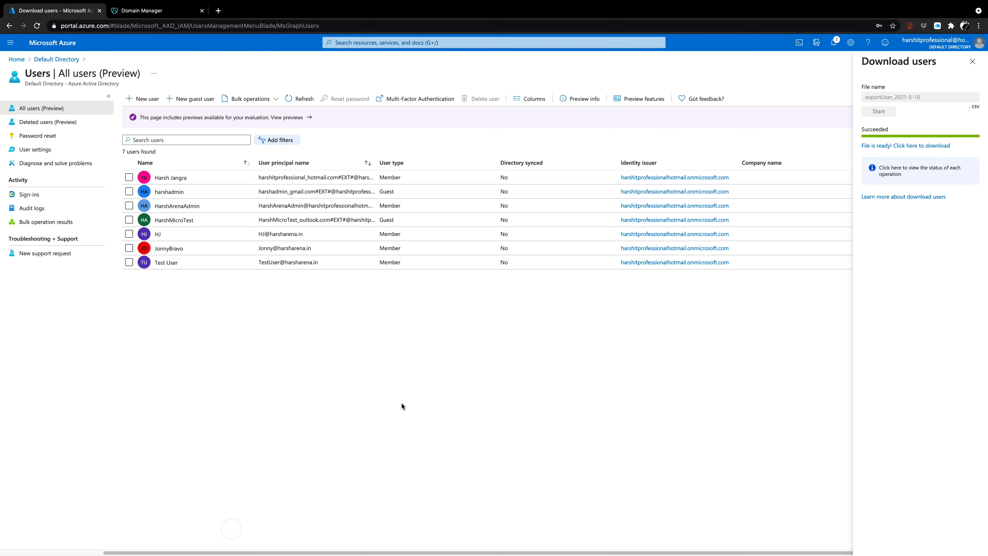
{"action": "left_click", "coordinate": [972, 61]}
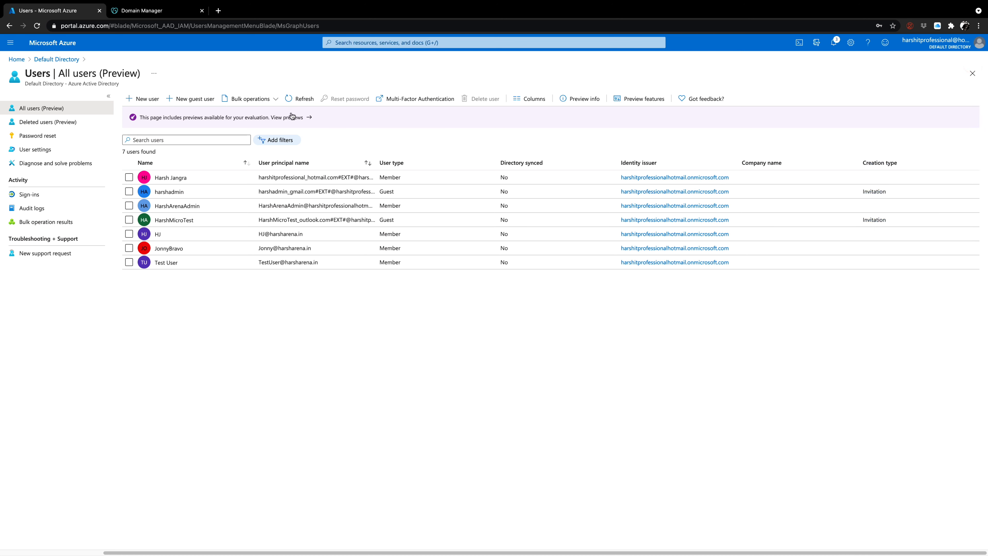
{"action": "left_click", "coordinate": [260, 99]}
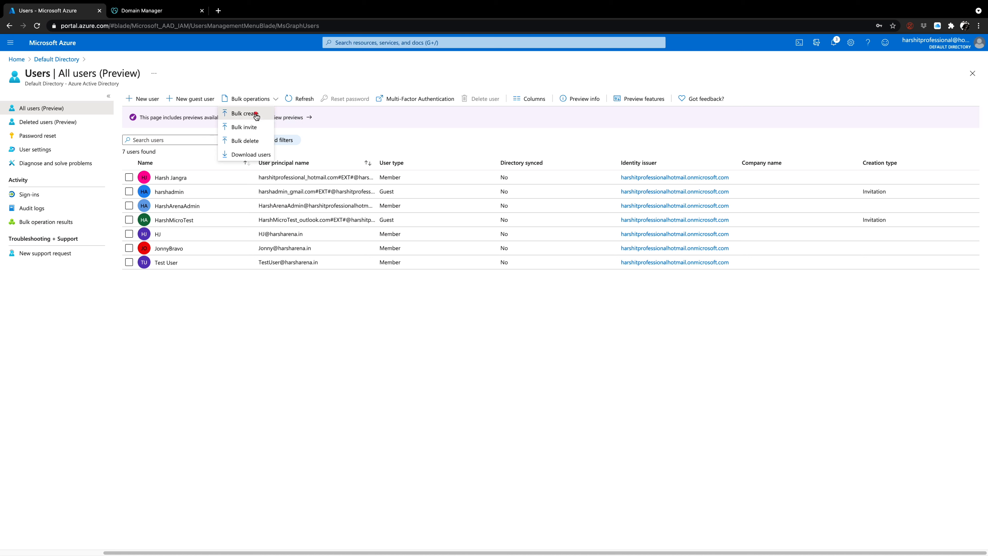
Choose Bulk create and download its UserCreateTemplate CSV template.
{"action": "left_click", "coordinate": [254, 113]}
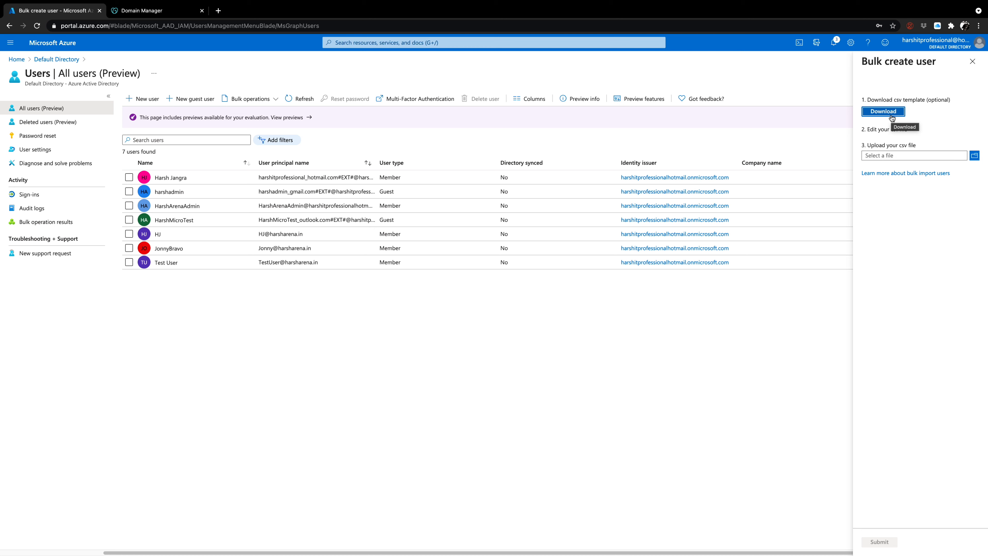
{"action": "left_click", "coordinate": [883, 111]}
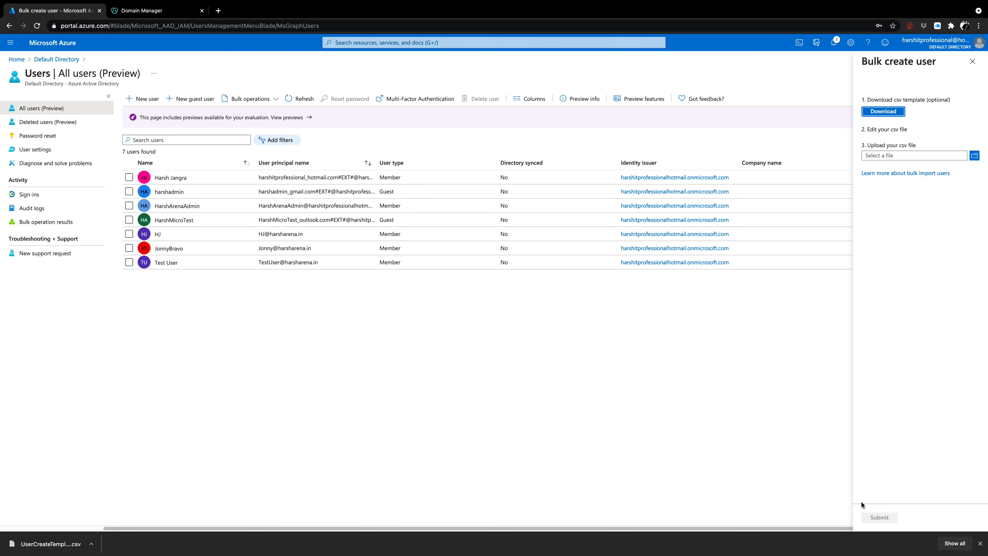
Review UserCreateTemplate.csv's column headers in TextEdit from the Downloads folder, then close it.
{"action": "left_click", "coordinate": [949, 543]}
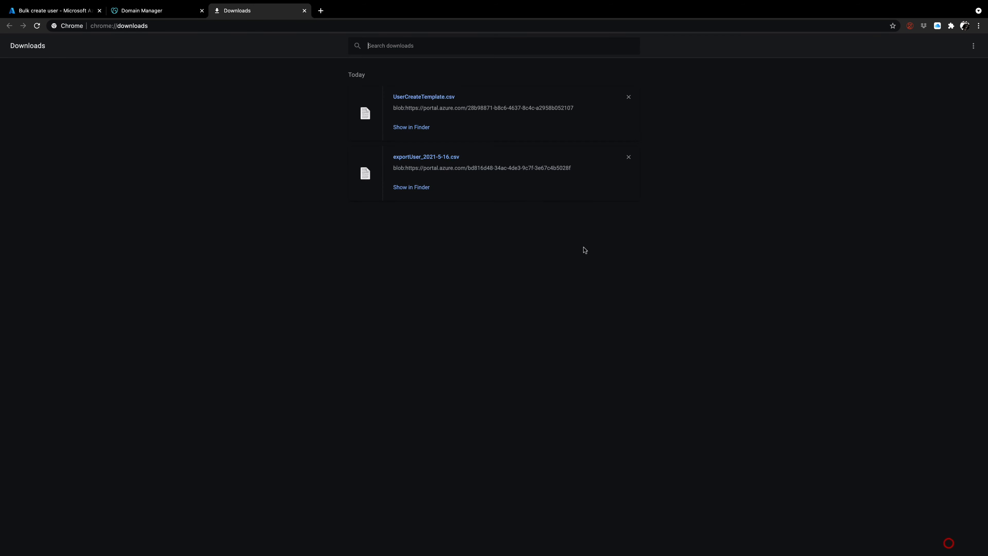
{"action": "left_click", "coordinate": [404, 128]}
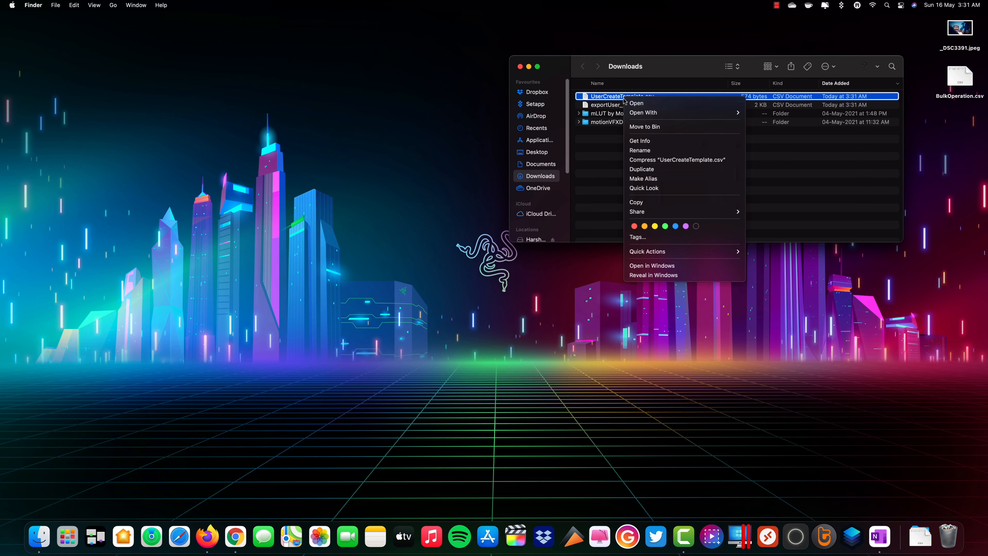
{"action": "right_click", "coordinate": [624, 99]}
{"action": "mouse_move", "coordinate": [643, 113]}
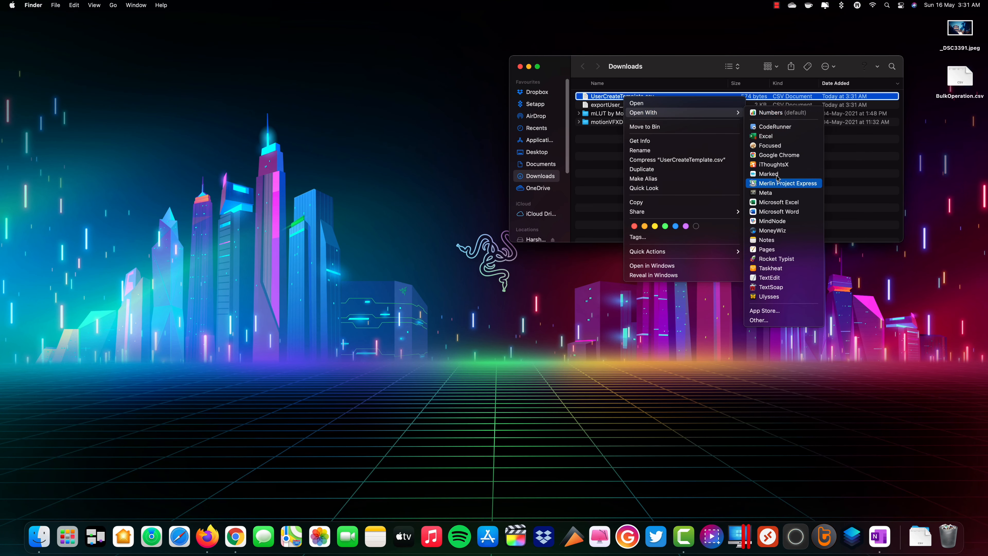
{"action": "left_click", "coordinate": [789, 278]}
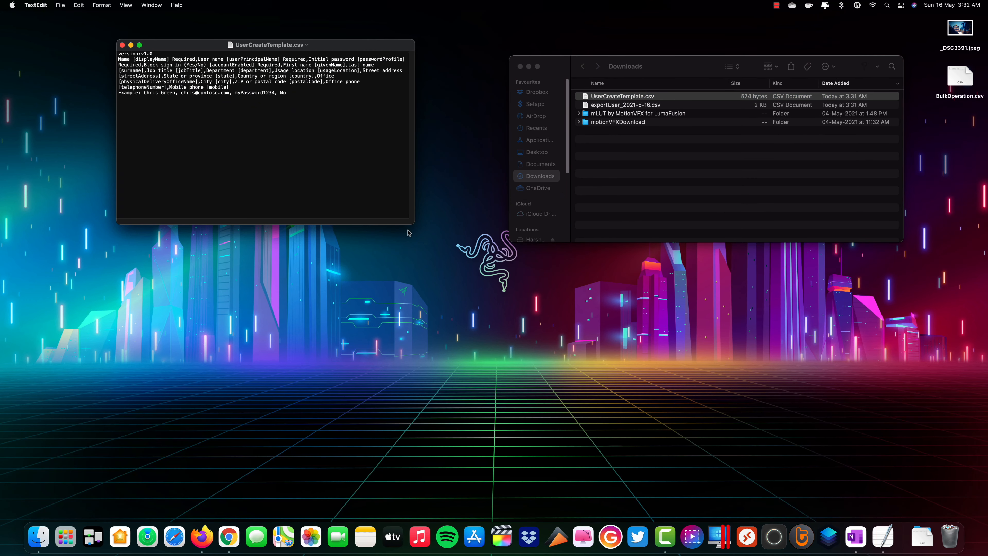
{"action": "left_click_drag", "start_coordinate": [412, 225], "coordinate": [907, 493]}
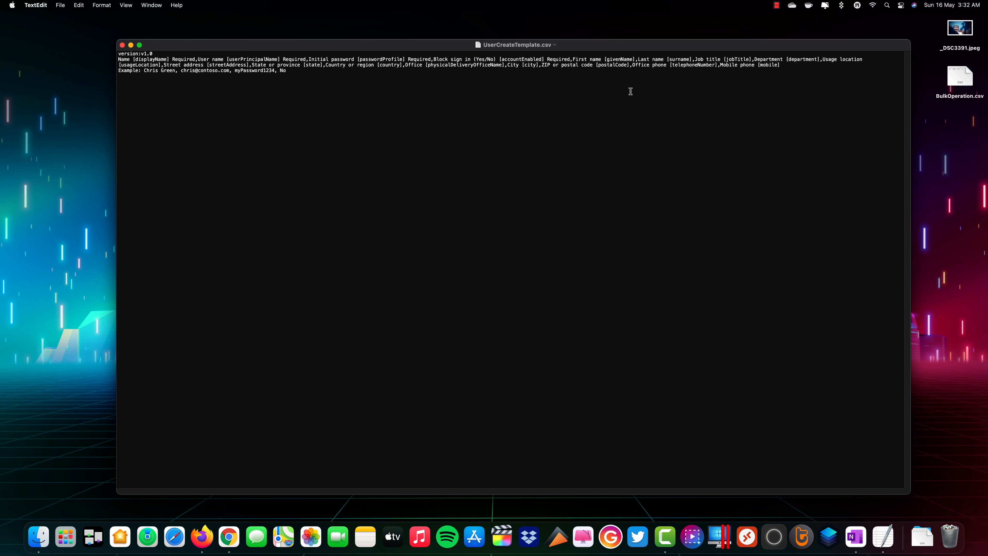
{"action": "left_click_drag", "start_coordinate": [782, 65], "coordinate": [108, 62]}
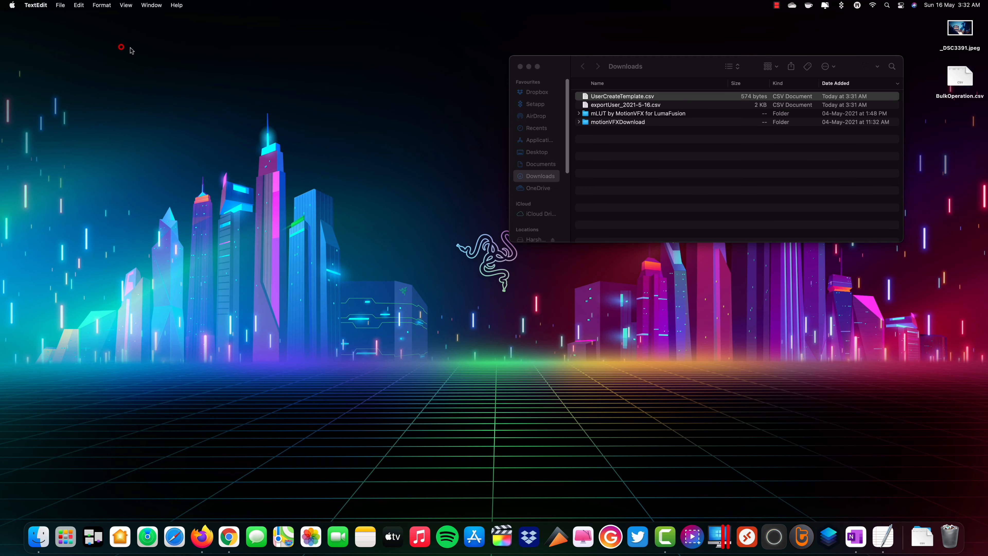
{"action": "left_click", "coordinate": [122, 44]}
Open BulkOperation.csv in TextEdit and enlarge its window.
{"action": "left_click", "coordinate": [519, 67]}
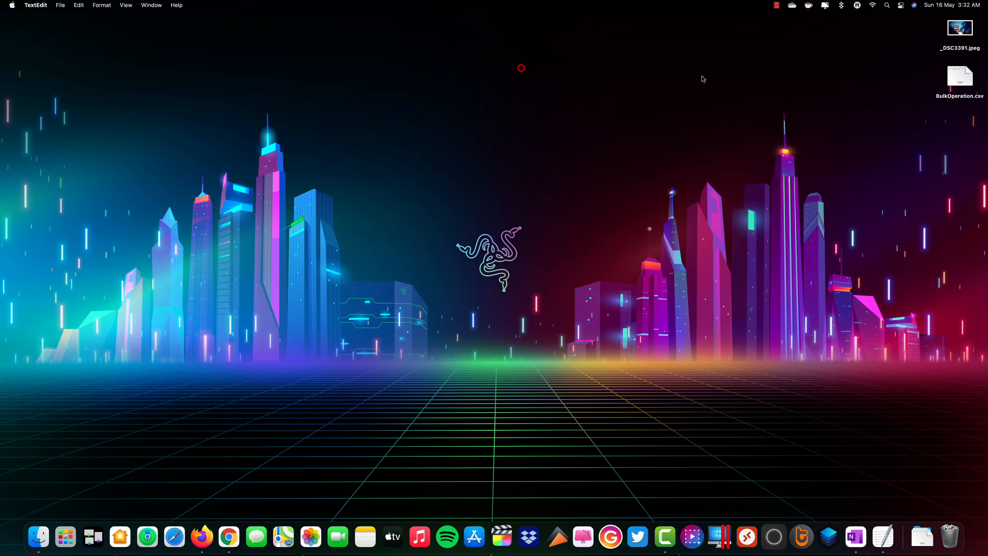
{"action": "right_click", "coordinate": [950, 76]}
{"action": "mouse_move", "coordinate": [895, 89]}
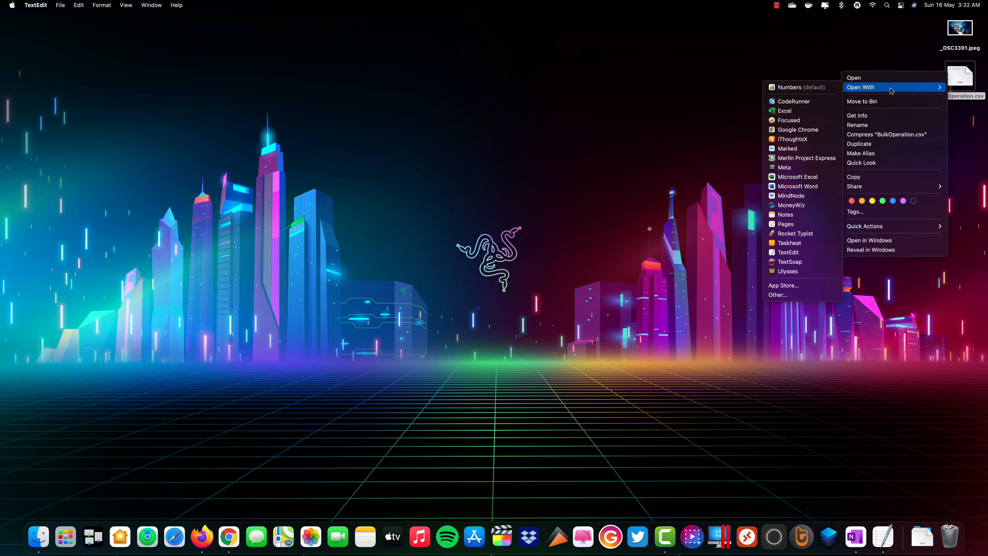
{"action": "left_click", "coordinate": [805, 255]}
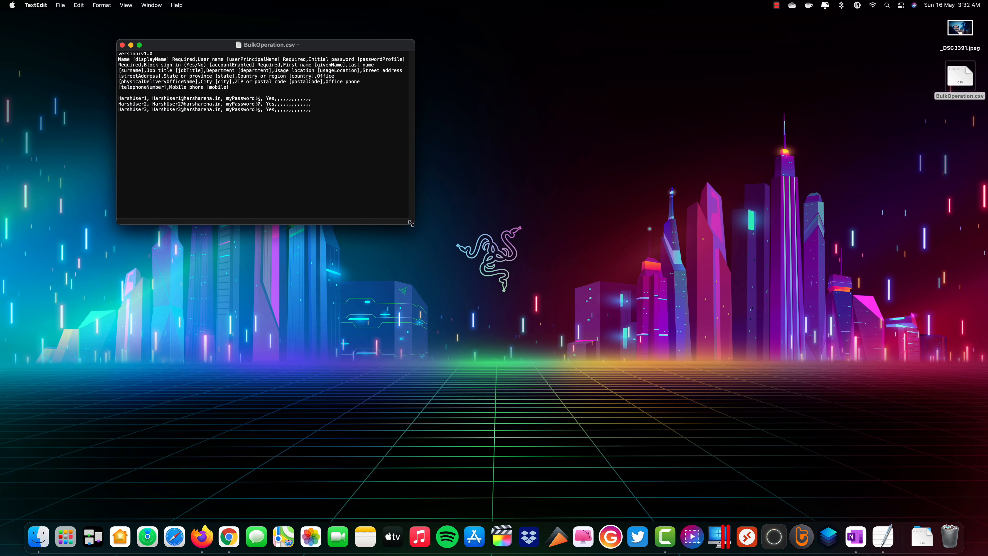
{"action": "left_click_drag", "start_coordinate": [411, 223], "coordinate": [781, 390]}
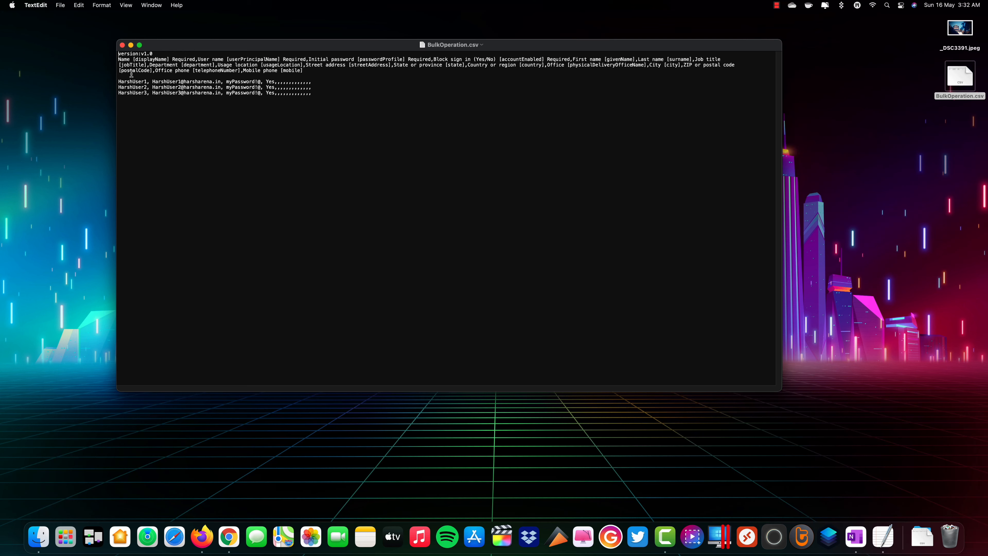
Tidy the header and trailing commas in the three HarshUser rows, then close the file.
{"action": "left_click", "coordinate": [119, 76]}
{"action": "double_click", "coordinate": [146, 81]}
{"action": "left_click_drag", "start_coordinate": [154, 79], "coordinate": [260, 82]}
{"action": "left_click", "coordinate": [290, 82]}
{"action": "left_click", "coordinate": [312, 71]}
{"action": "left_click_drag", "start_coordinate": [303, 71], "coordinate": [155, 65]}
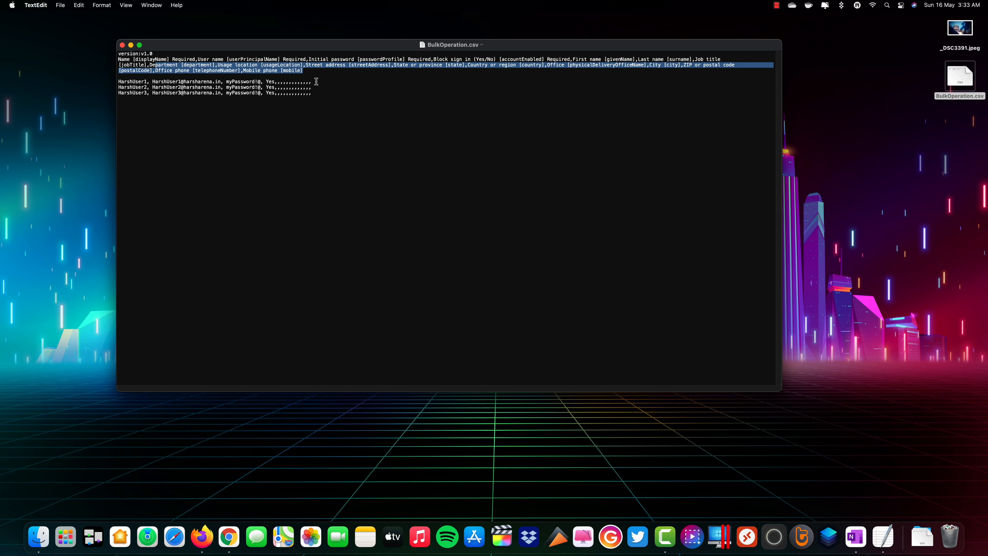
{"action": "left_click_drag", "start_coordinate": [314, 82], "coordinate": [293, 86]}
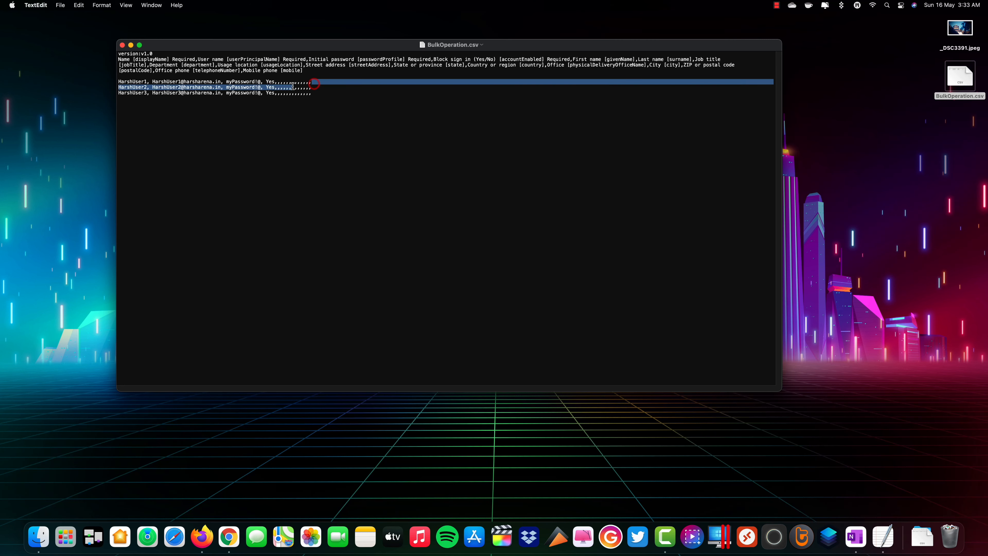
{"action": "left_click", "coordinate": [283, 86]}
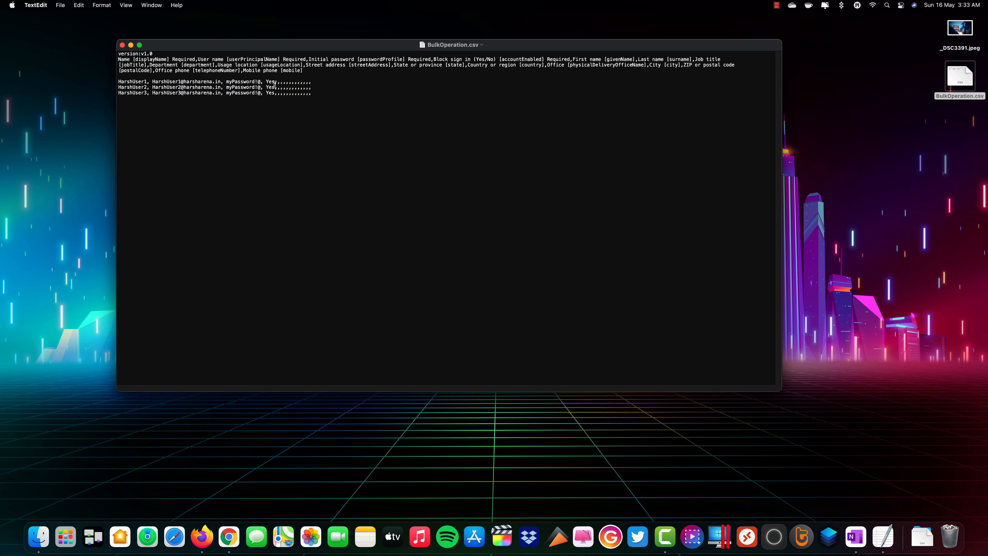
{"action": "left_click_drag", "start_coordinate": [276, 83], "coordinate": [312, 82]}
{"action": "left_click", "coordinate": [303, 93]}
{"action": "left_click_drag", "start_coordinate": [276, 82], "coordinate": [111, 85]}
{"action": "left_click", "coordinate": [312, 103]}
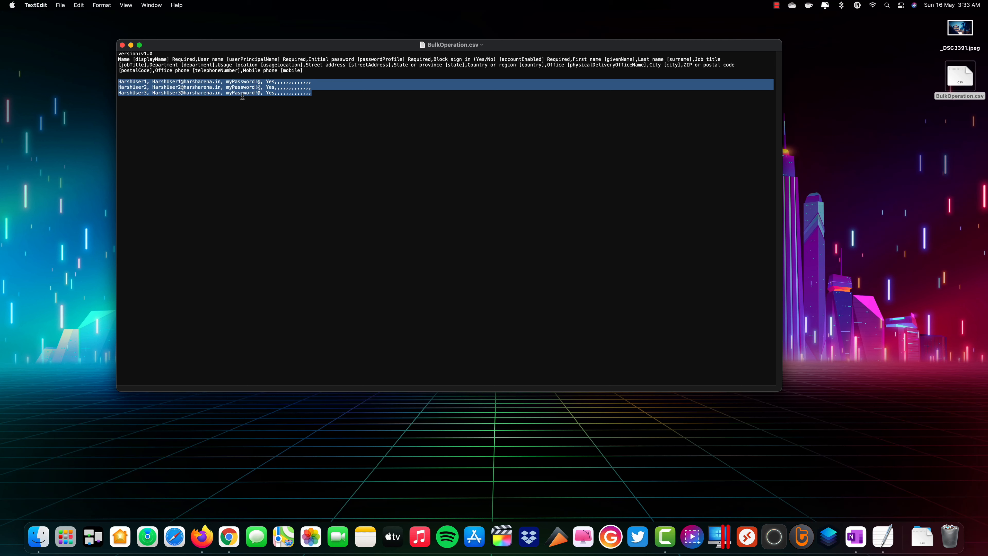
{"action": "left_click", "coordinate": [123, 45]}
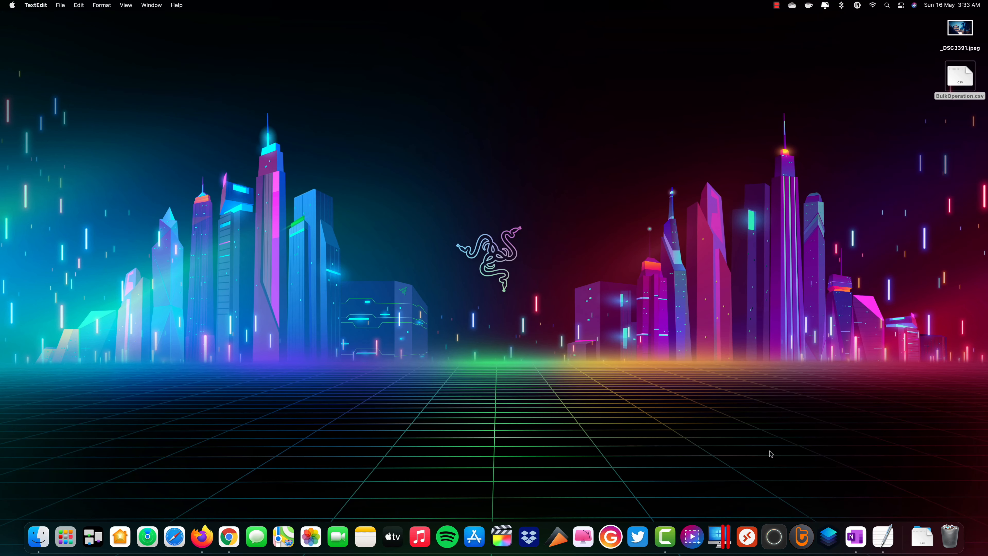
Upload BulkOperation.csv as the CSV file in the Bulk create user pane.
{"action": "left_click", "coordinate": [229, 526]}
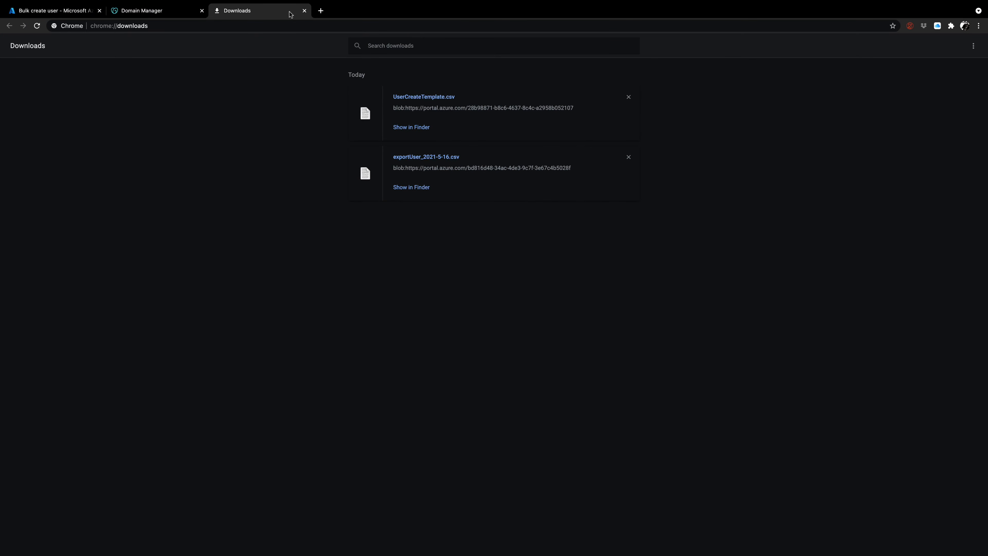
{"action": "left_click", "coordinate": [304, 10]}
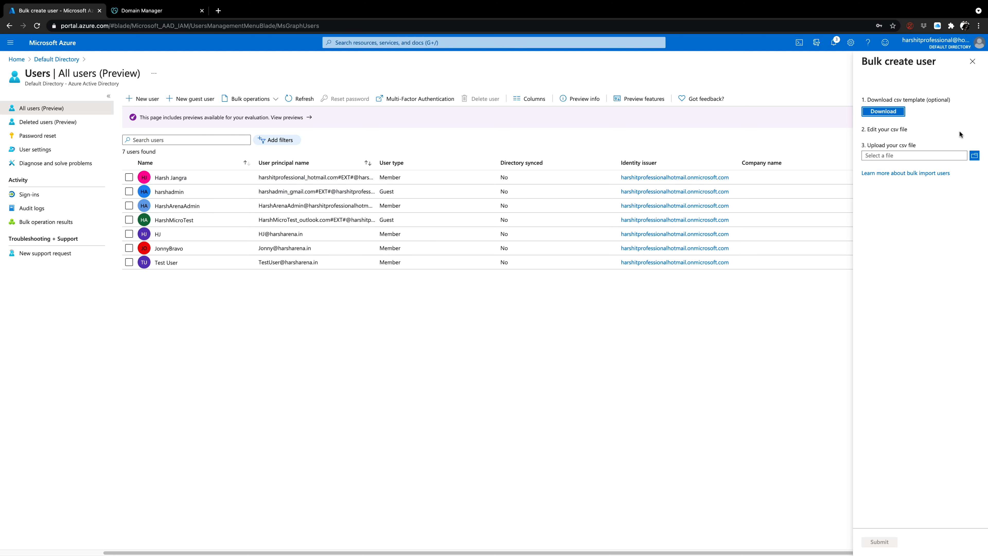
{"action": "left_click", "coordinate": [974, 155]}
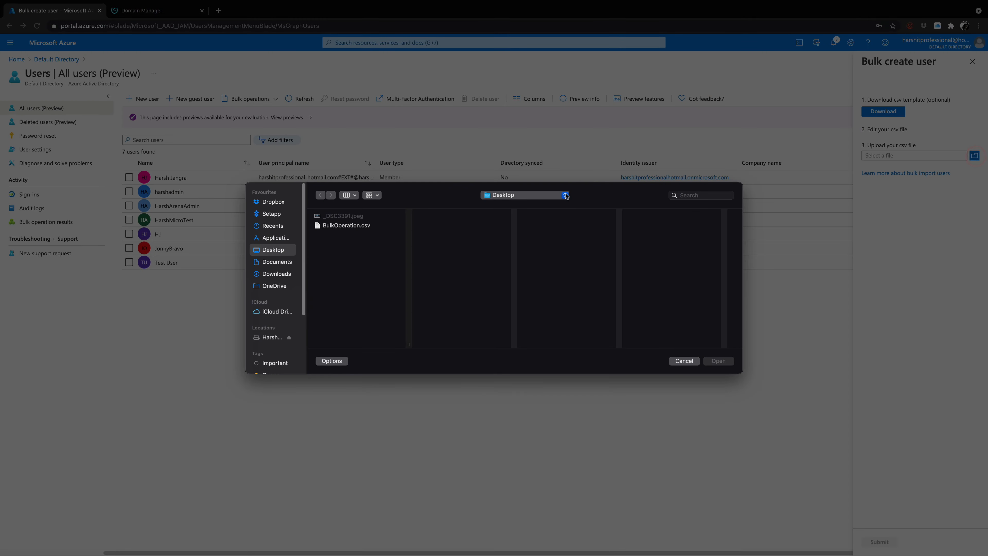
{"action": "left_click", "coordinate": [325, 226]}
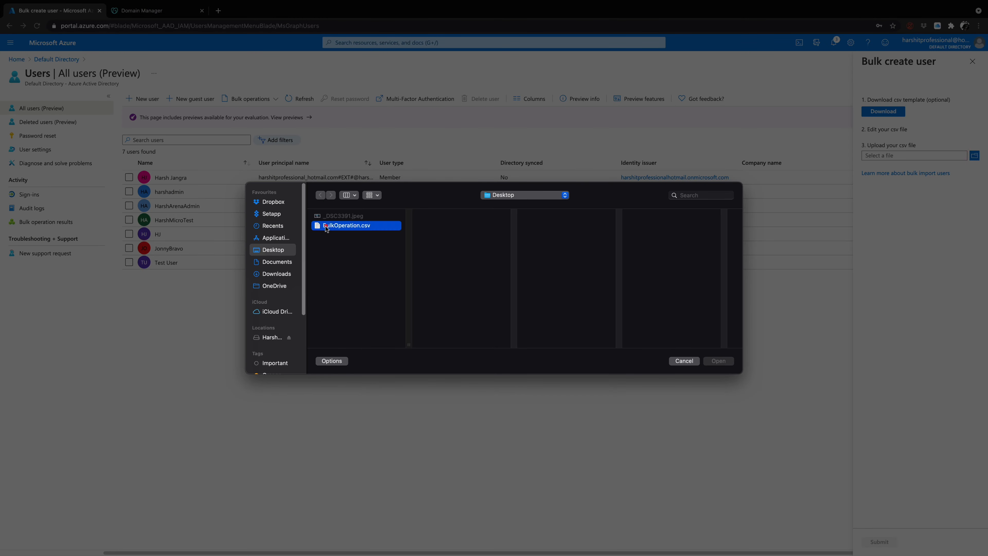
{"action": "left_click", "coordinate": [724, 362]}
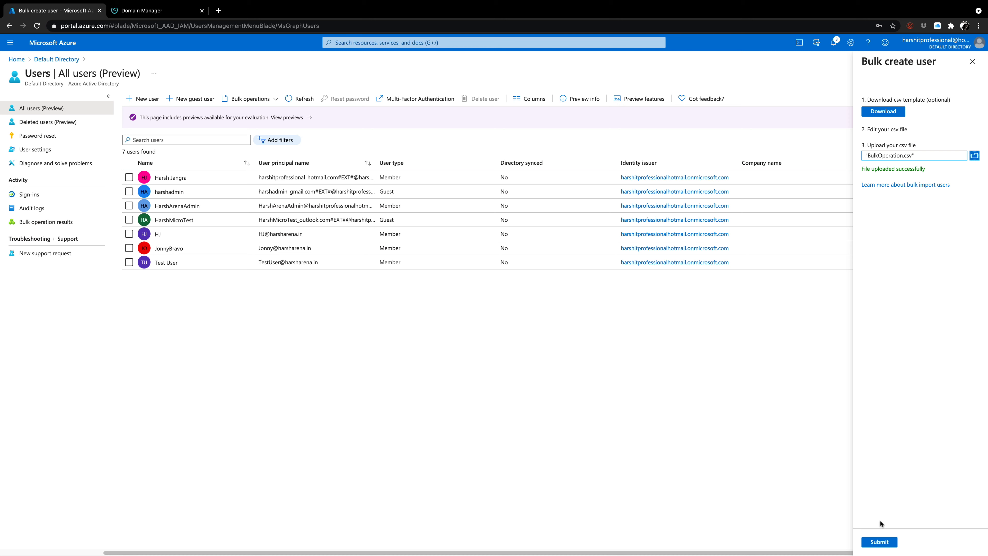
Submit the bulk user creation and select HarshUser1, HarshUser2 and HarshUser3 in All users.
{"action": "left_click", "coordinate": [880, 542]}
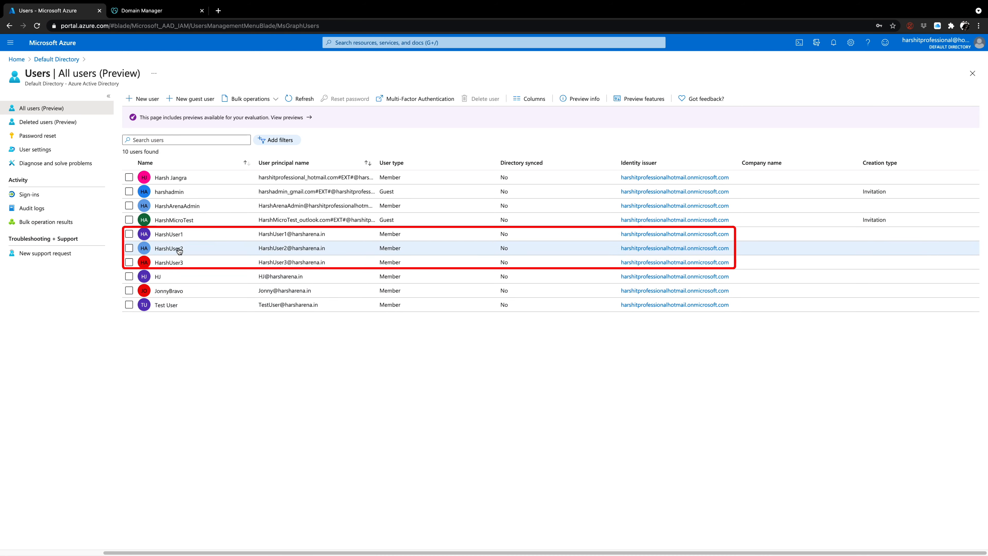
{"action": "left_click", "coordinate": [129, 234]}
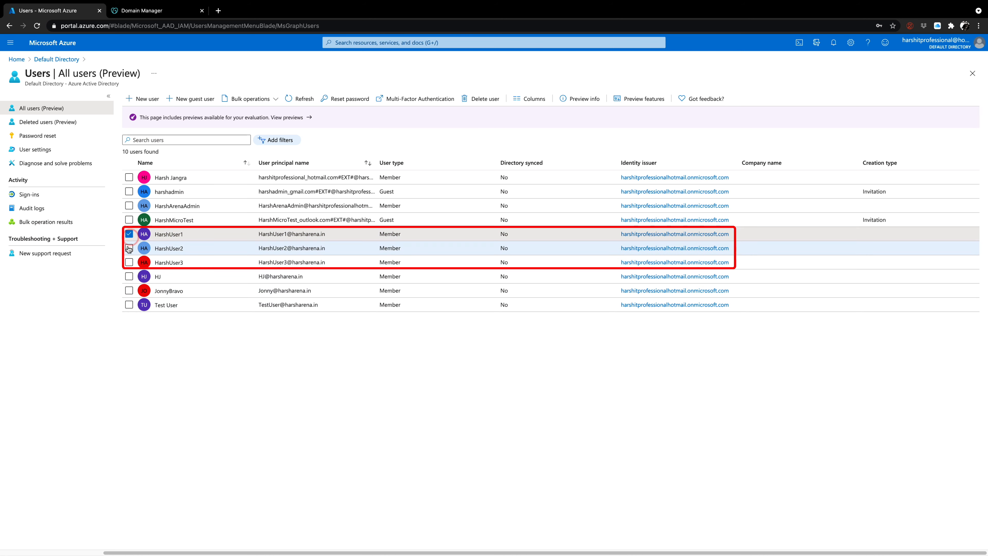
{"action": "left_click", "coordinate": [129, 248]}
{"action": "left_click", "coordinate": [128, 262]}
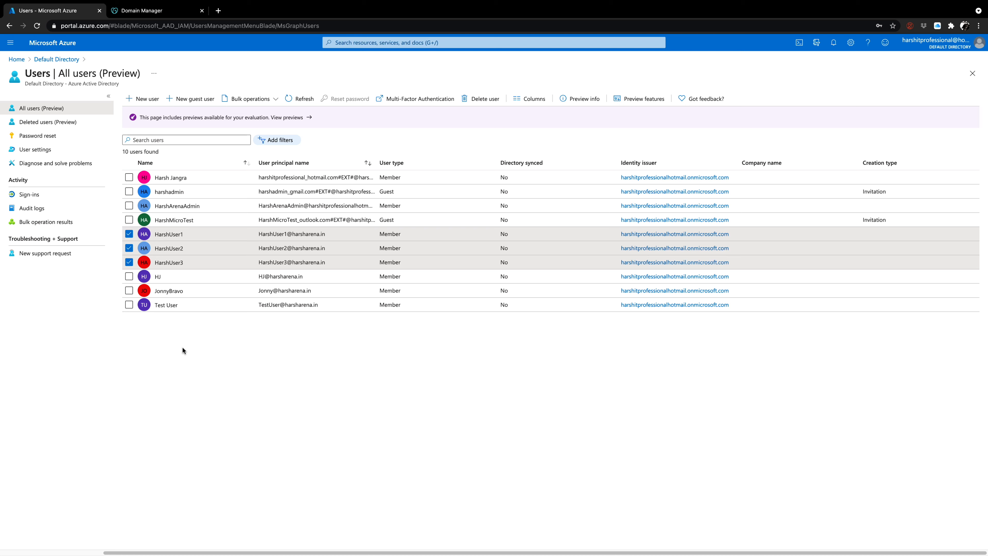
Deselect the three HarshUser accounts and start a new guest user invitation.
{"action": "left_click", "coordinate": [130, 233]}
{"action": "left_click", "coordinate": [129, 248]}
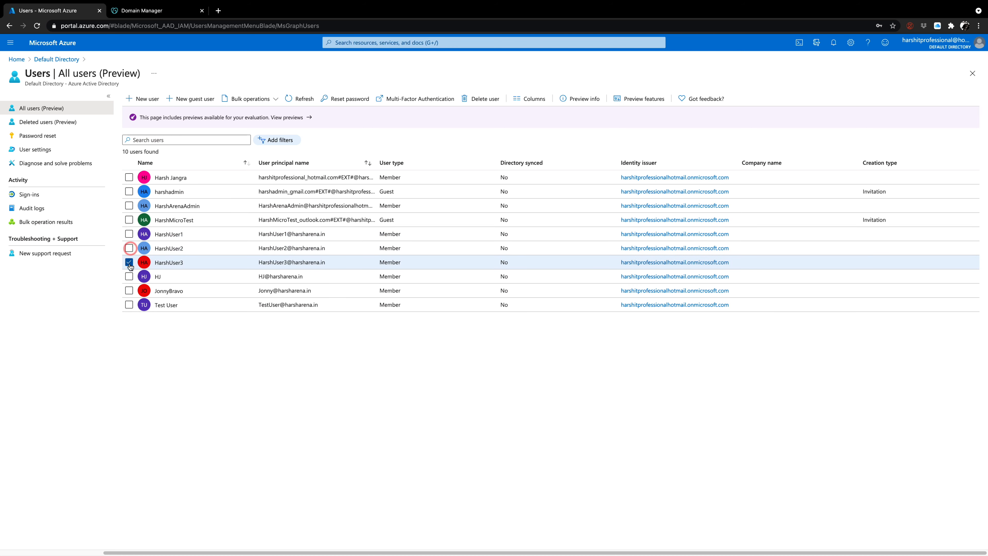
{"action": "left_click", "coordinate": [129, 263]}
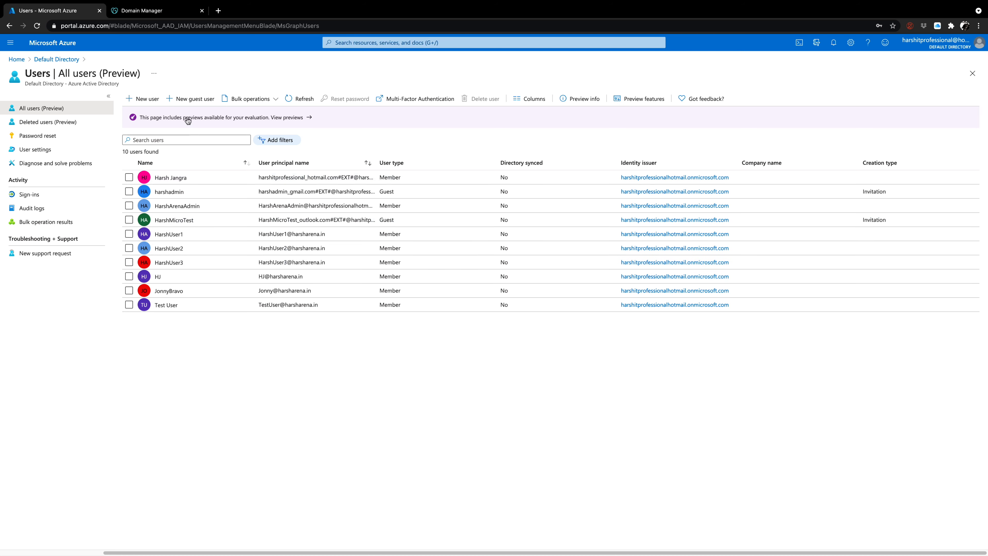
{"action": "left_click", "coordinate": [203, 103]}
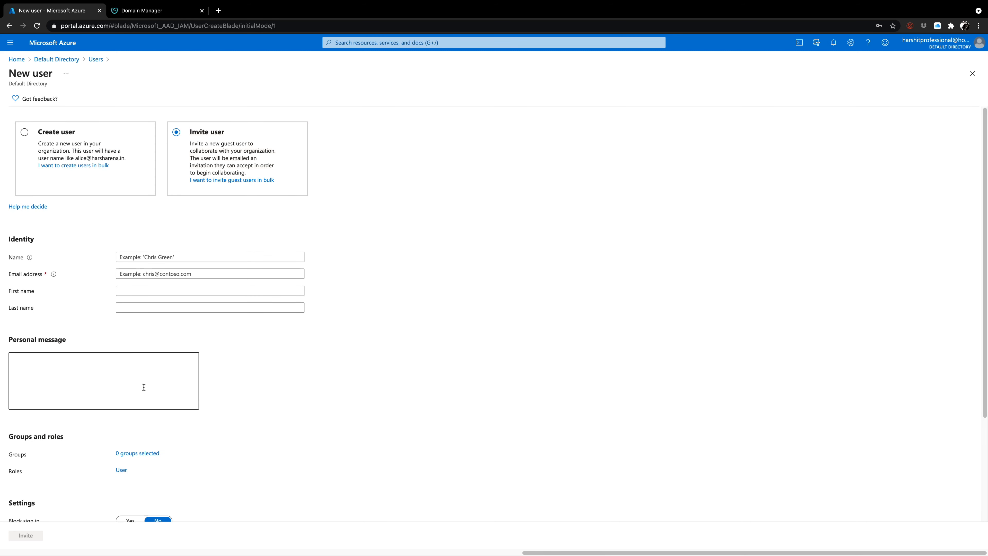
Switch to the guest's Gmail inbox and check the account holder's name and address.
{"action": "mouse_move", "coordinate": [107, 547]}
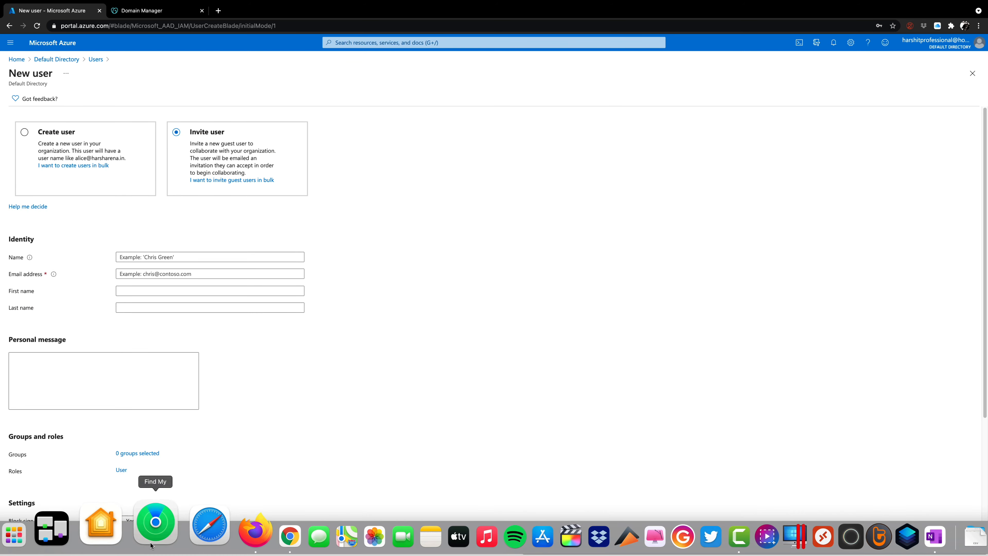
{"action": "left_click", "coordinate": [212, 542]}
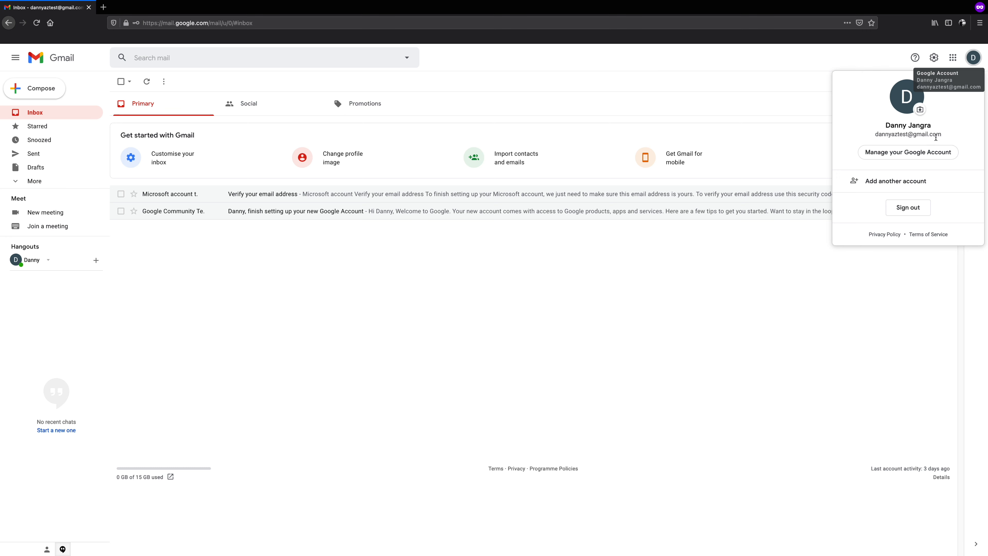
{"action": "left_click_drag", "start_coordinate": [942, 135], "coordinate": [883, 138]}
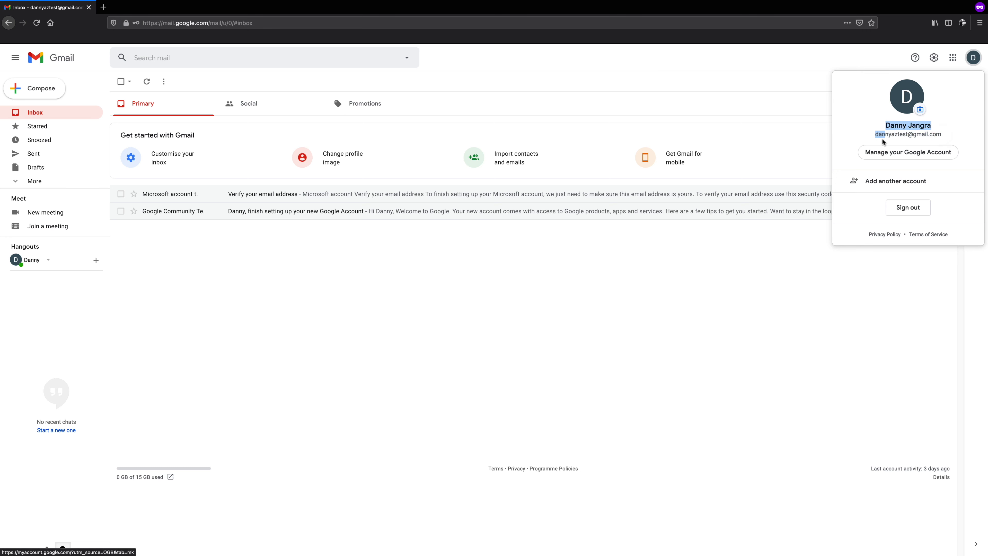
{"action": "left_click", "coordinate": [883, 139]}
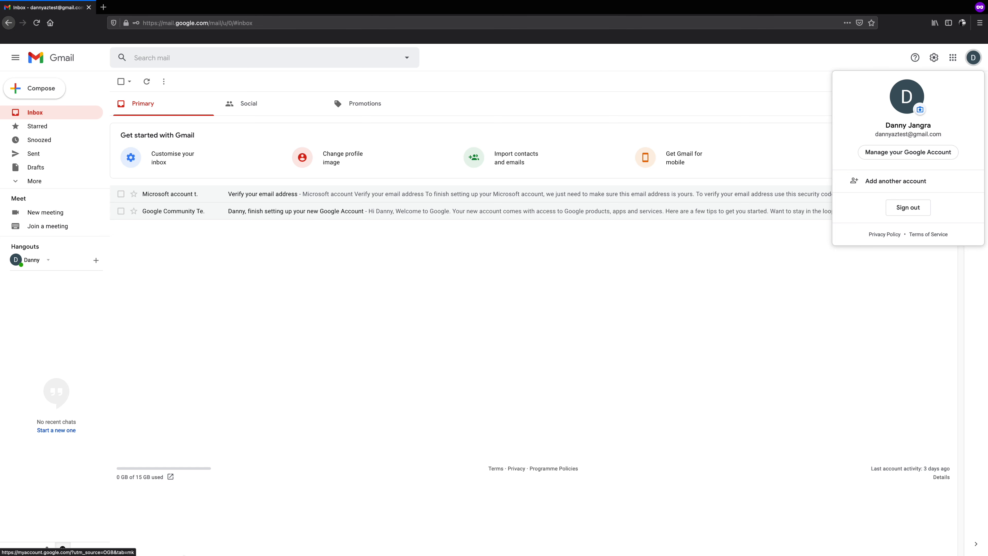
Enter the guest's name, email address, first name and last name in the invite form.
{"action": "mouse_move", "coordinate": [148, 533]}
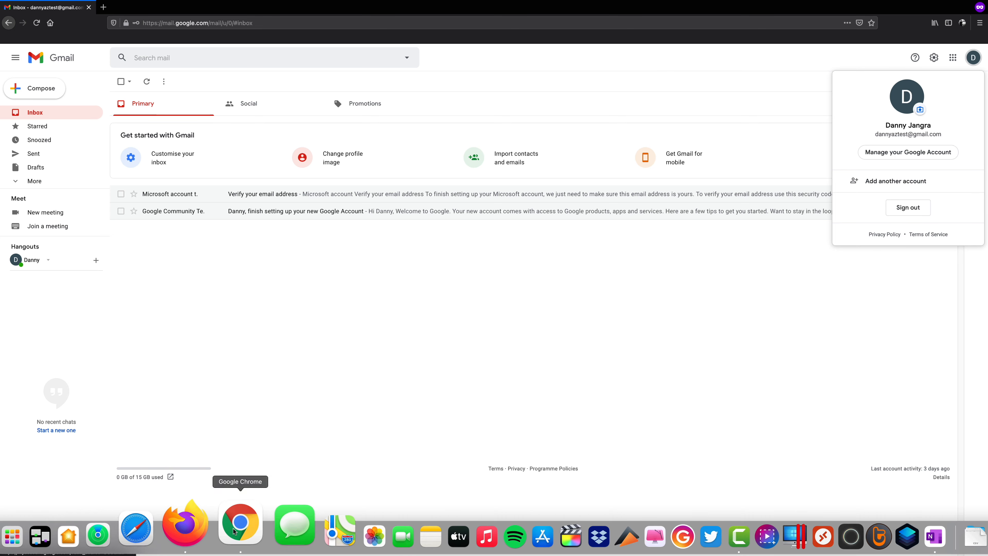
{"action": "left_click", "coordinate": [242, 532]}
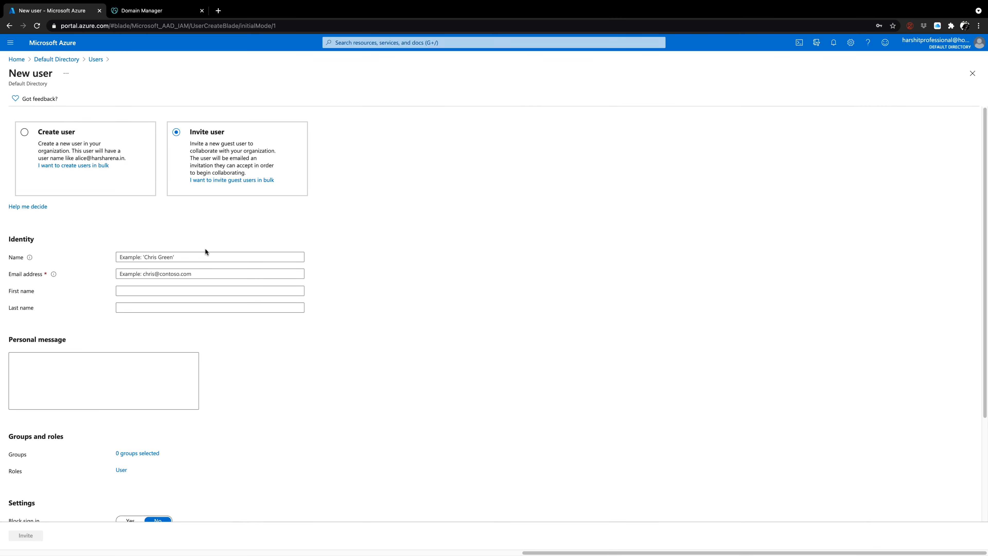
{"action": "left_click", "coordinate": [191, 261]}
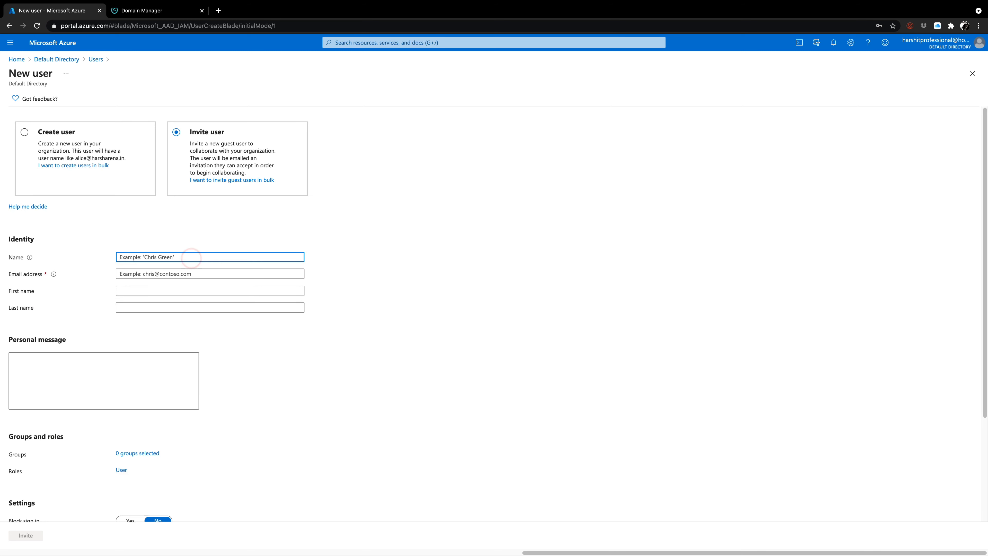
{"action": "type", "text": "Dasnny"}
{"action": "key", "text": "BackSpace"}
{"action": "key", "text": "BackSpace"}
{"action": "type", "text": "nny"}
{"action": "left_click", "coordinate": [189, 275]}
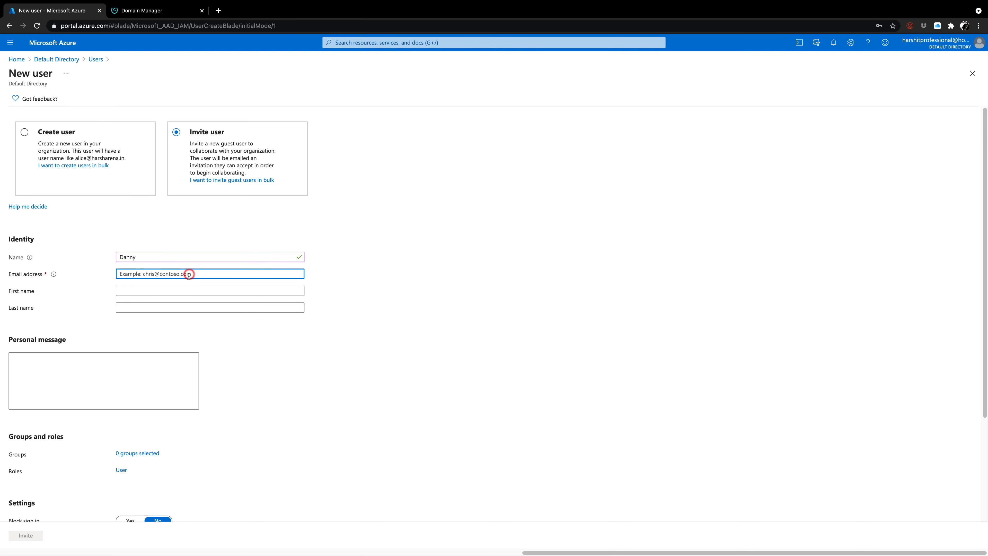
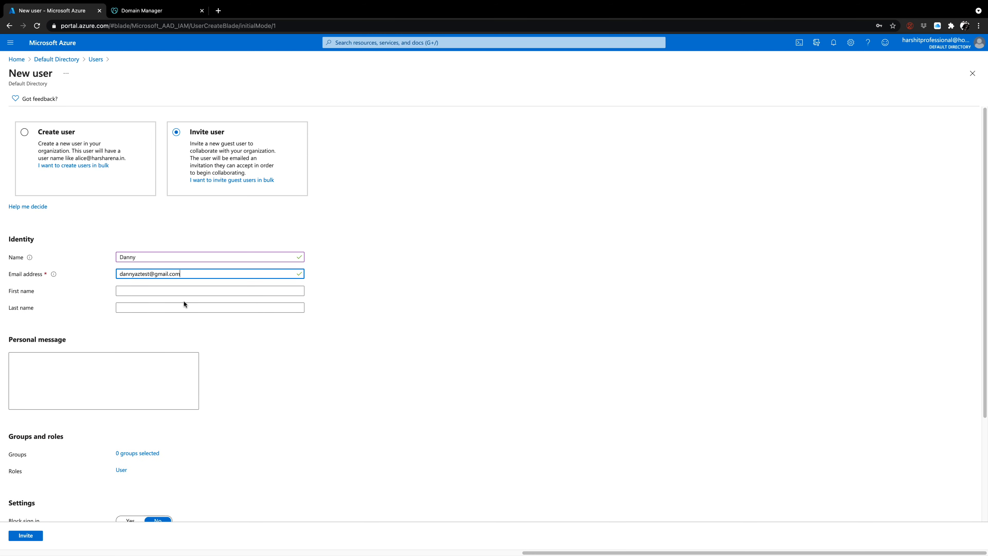
{"action": "left_click", "coordinate": [176, 289]}
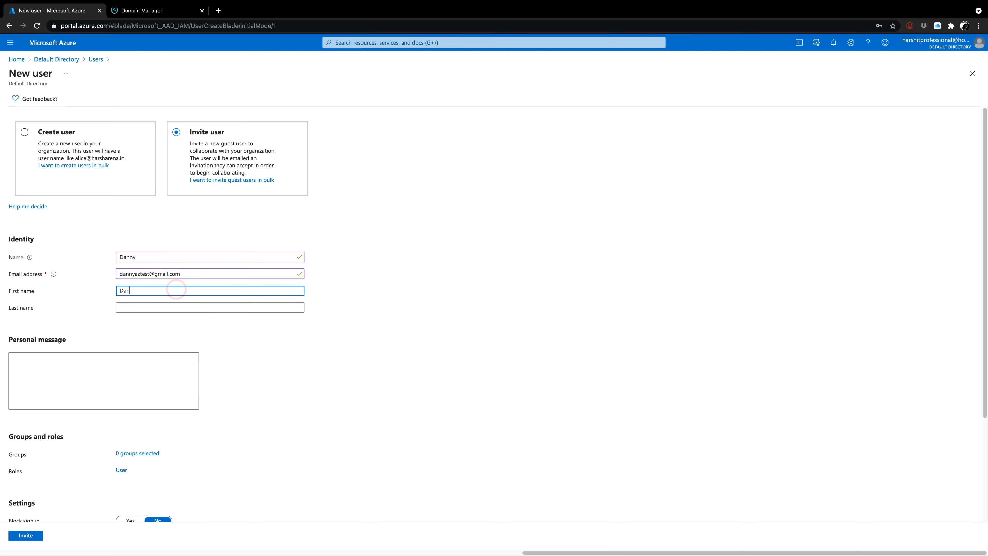
{"action": "left_click", "coordinate": [155, 303]}
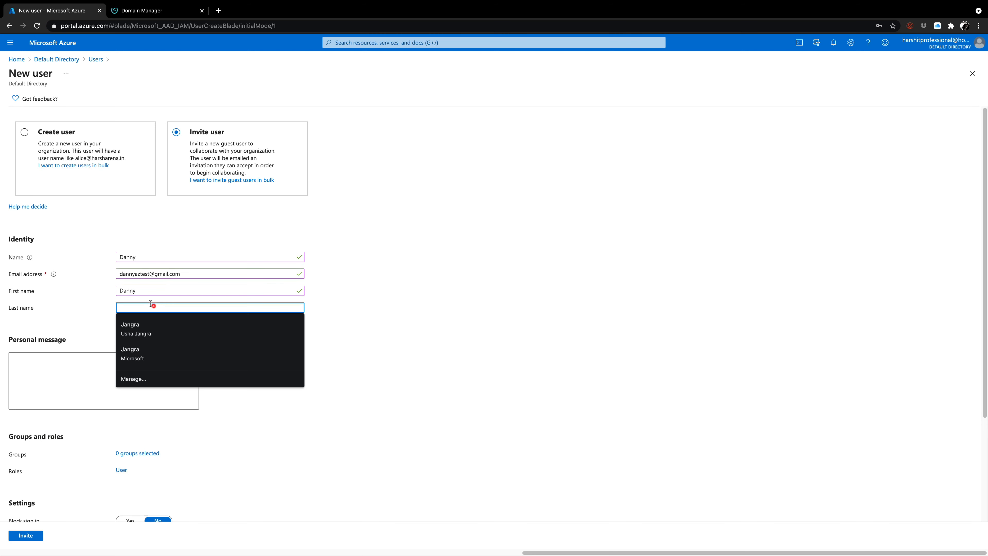
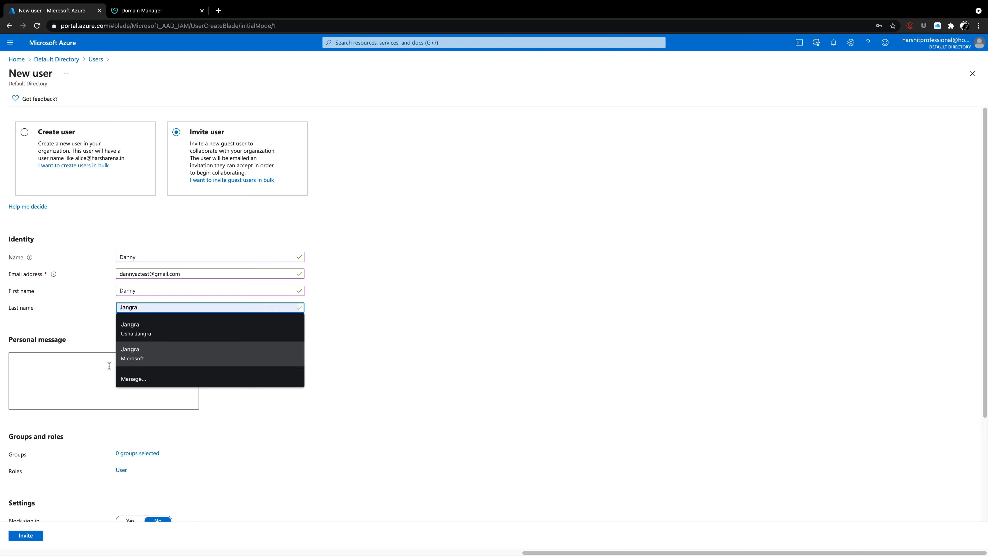
Add the personal message 'Please help me to build my website! Thank you!'.
{"action": "left_click", "coordinate": [74, 379]}
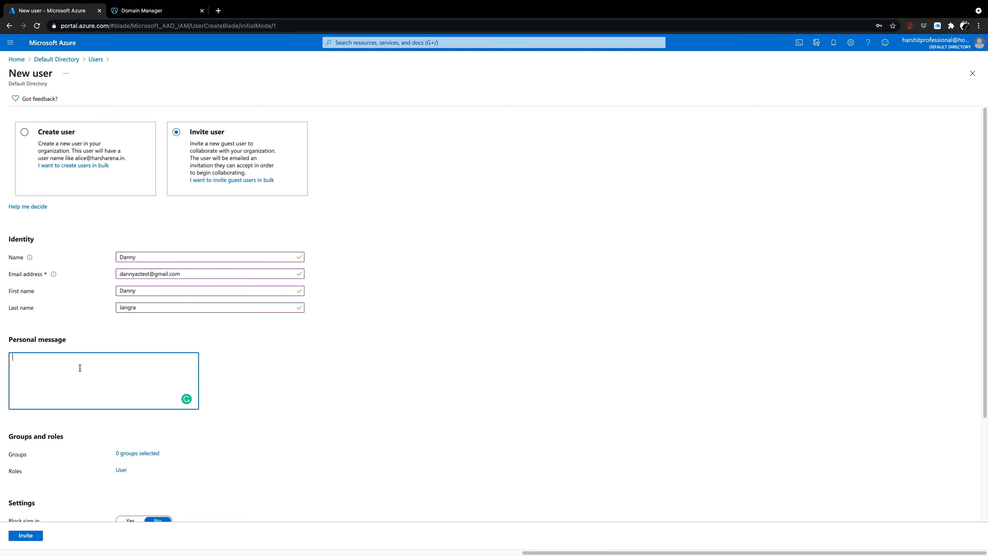
{"action": "type", "text": "Please help me to build my website! Thank you!"}
{"action": "scroll", "coordinate": [83, 404], "scroll_direction": "down", "scroll_amount": 1}
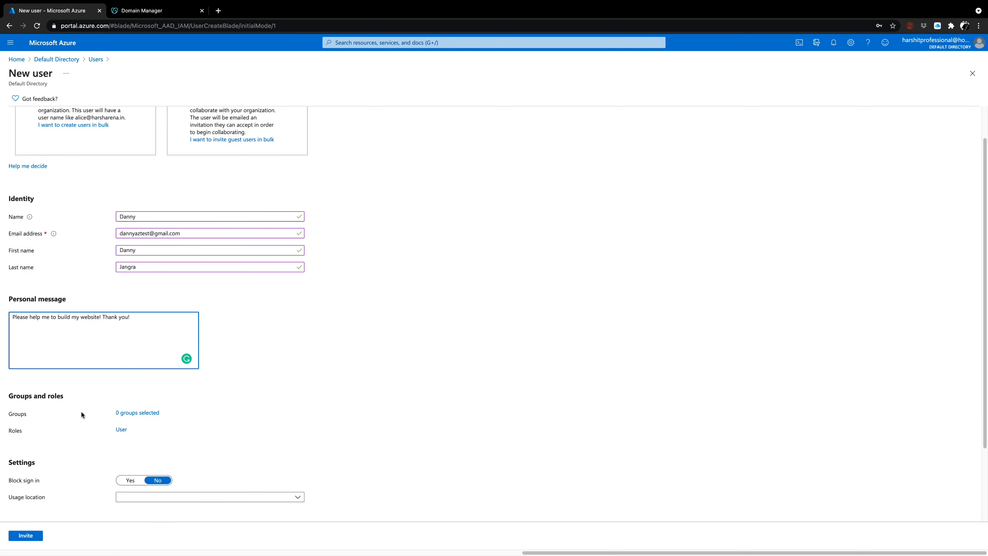
{"action": "scroll", "coordinate": [65, 463], "scroll_direction": "down", "scroll_amount": 2}
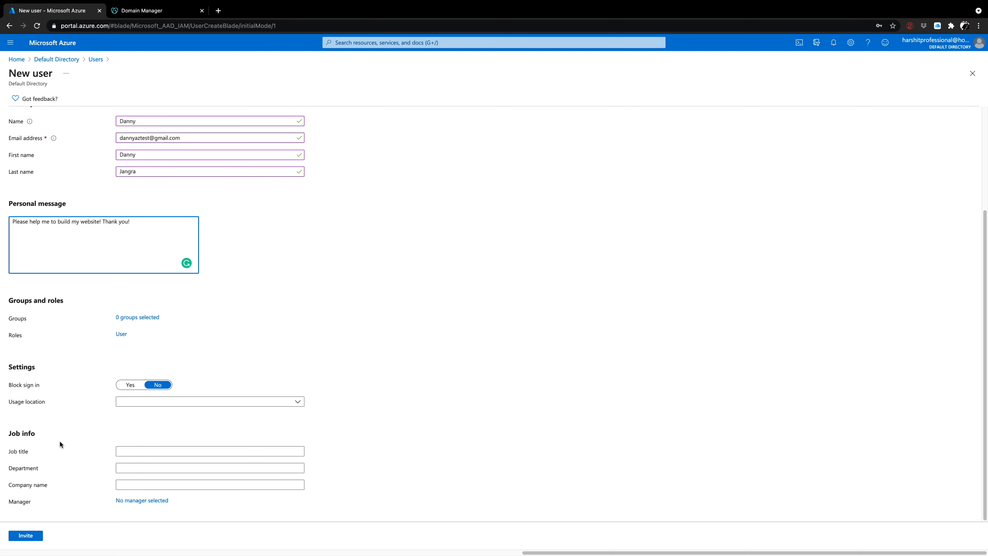
Send the guest invitation so the guest appears in All users as Invitation-created.
{"action": "left_click", "coordinate": [29, 536]}
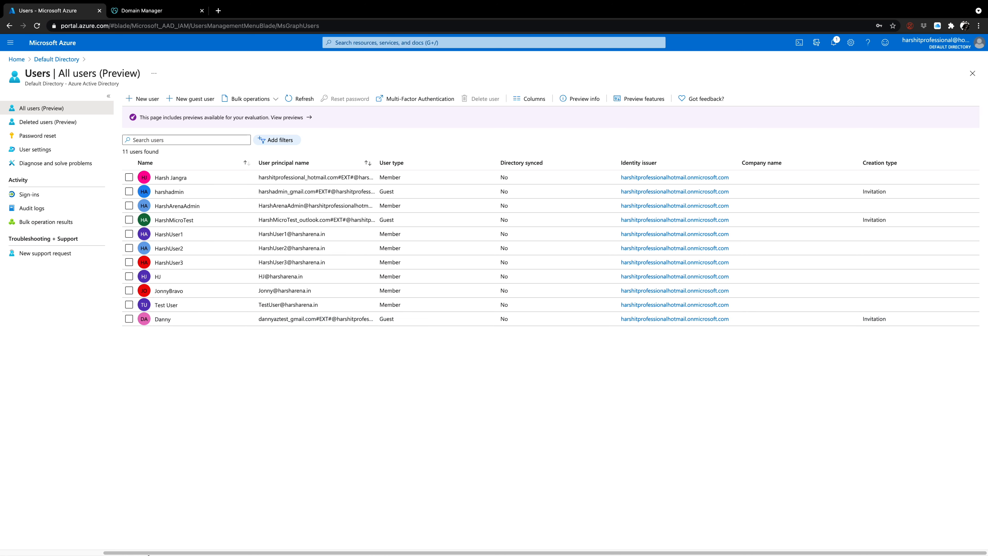
Open the Default Directory invitation email in Gmail and accept the invitation.
{"action": "mouse_move", "coordinate": [113, 554]}
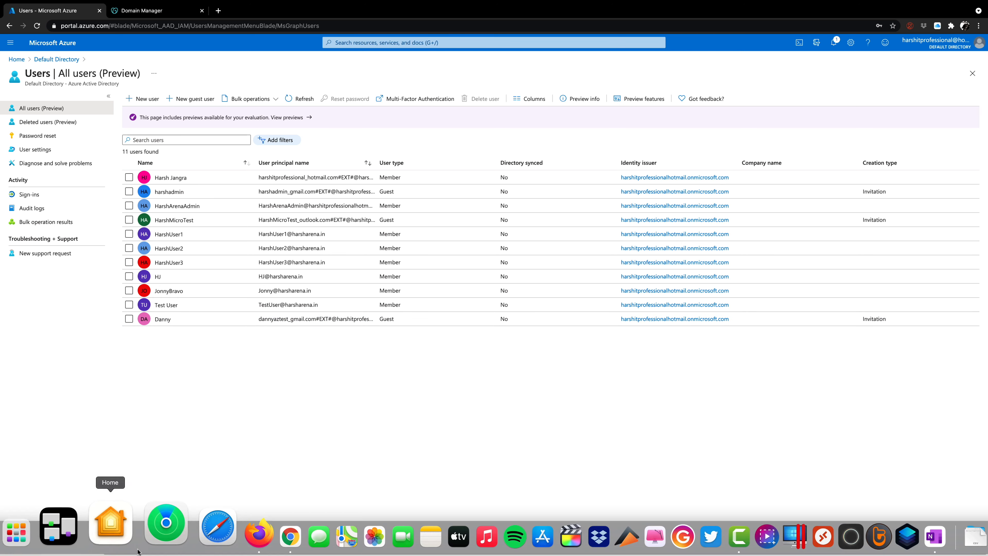
{"action": "left_click", "coordinate": [202, 533]}
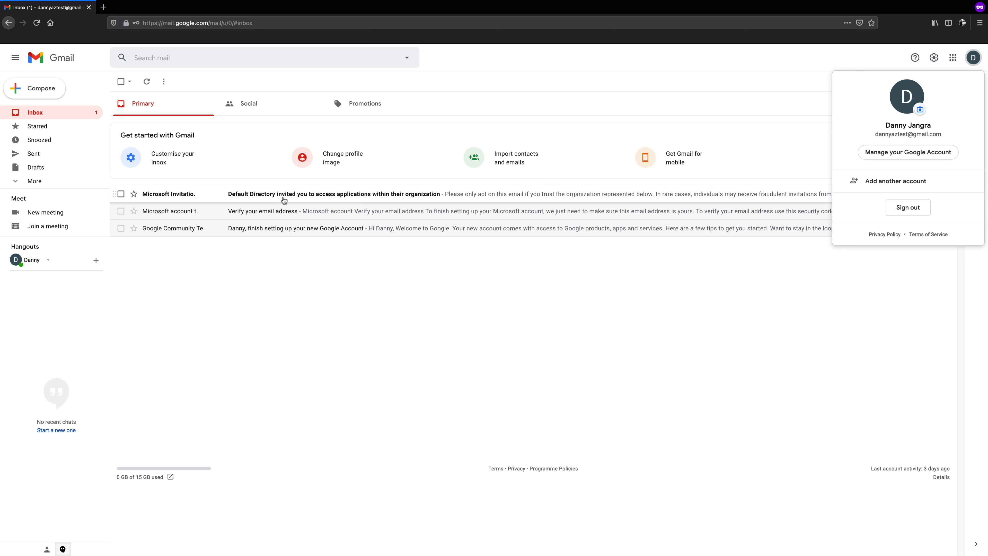
{"action": "left_click", "coordinate": [284, 200]}
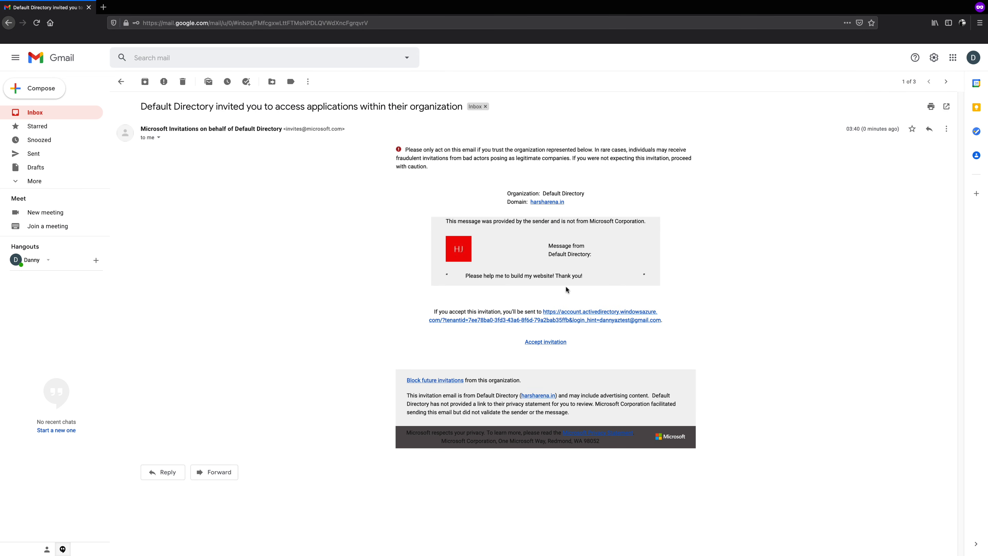
{"action": "left_click_drag", "start_coordinate": [584, 276], "coordinate": [460, 274]}
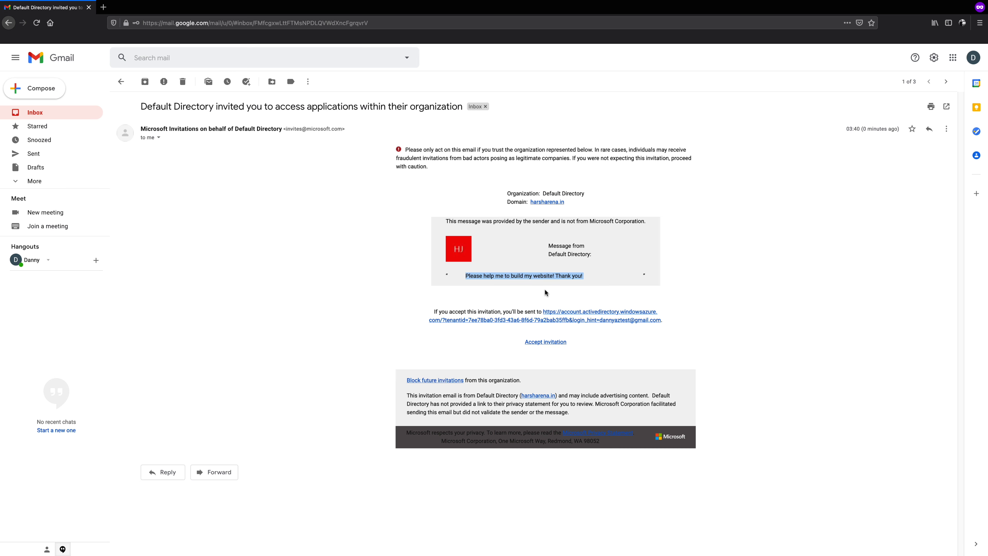
{"action": "left_click", "coordinate": [546, 342]}
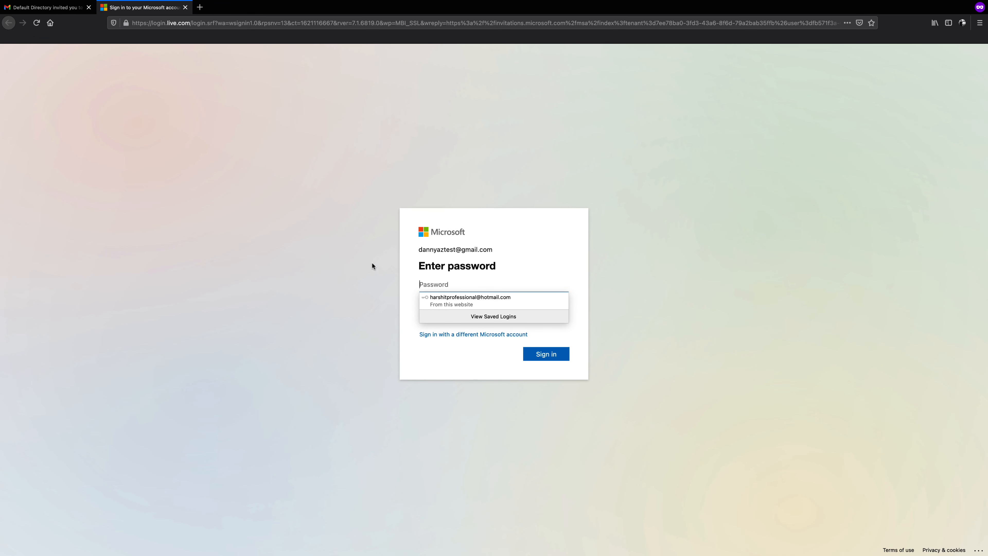
Sign in with the guest account's password and accept Default Directory's requested permissions.
{"action": "left_click", "coordinate": [448, 284]}
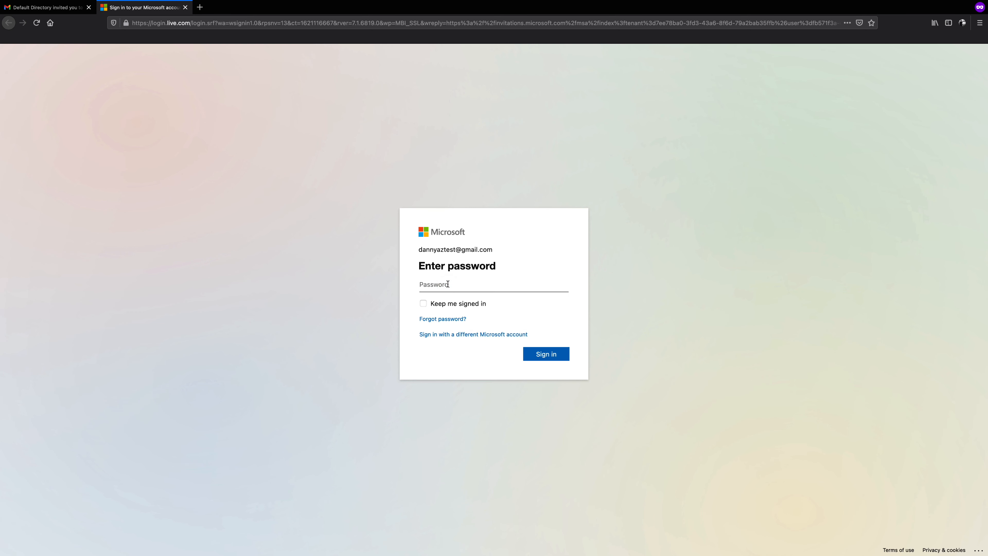
{"action": "type", "text": "•••••"}
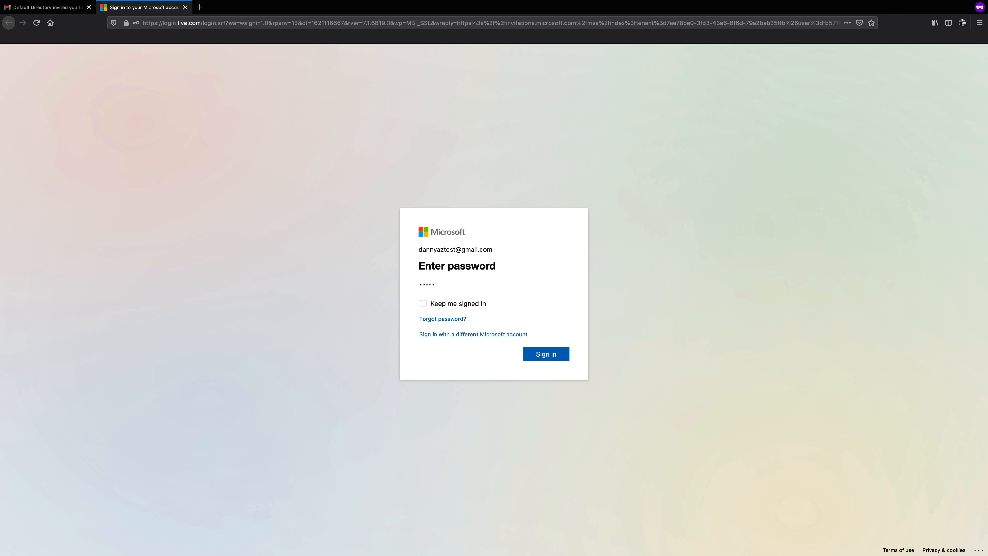
{"action": "type", "text": "•••"}
{"action": "left_click", "coordinate": [531, 354]}
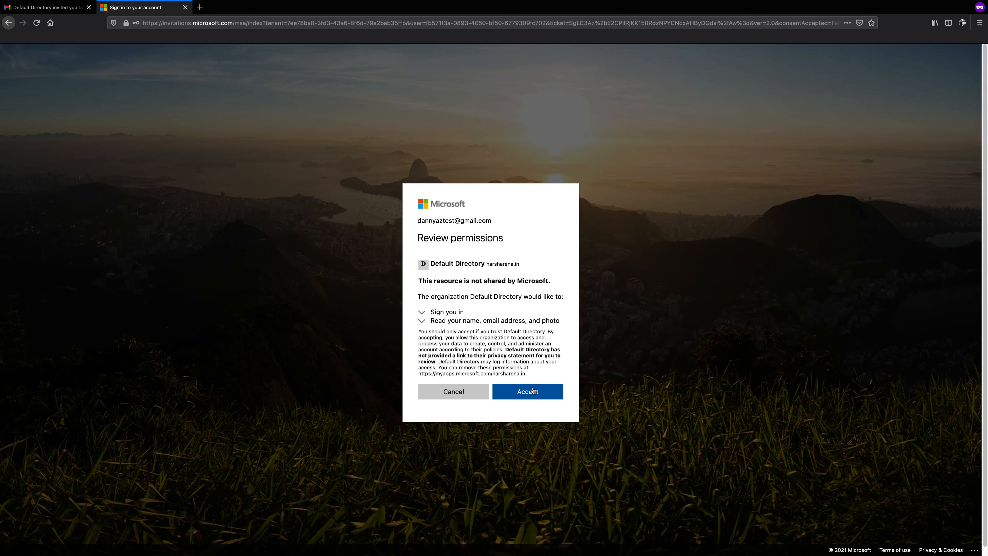
{"action": "left_click", "coordinate": [533, 391]}
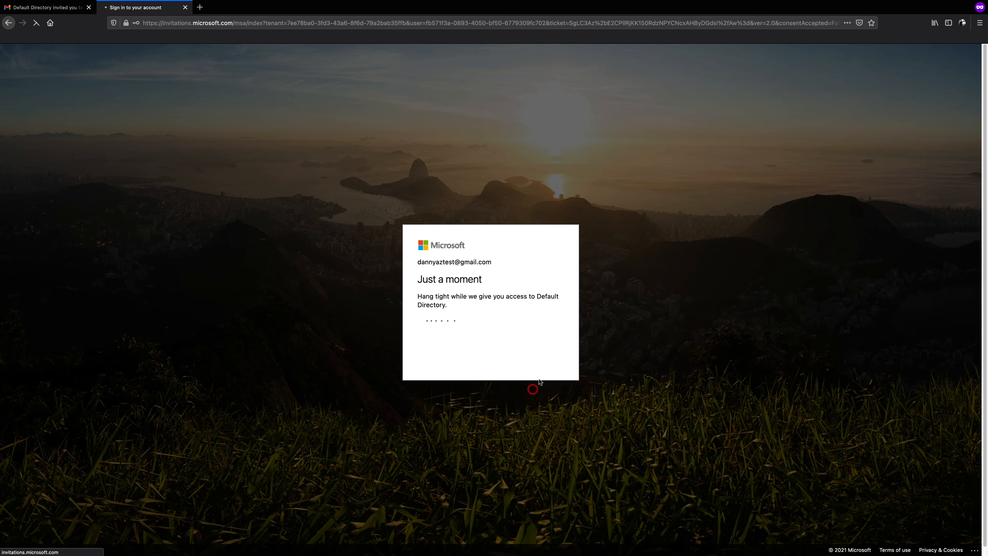